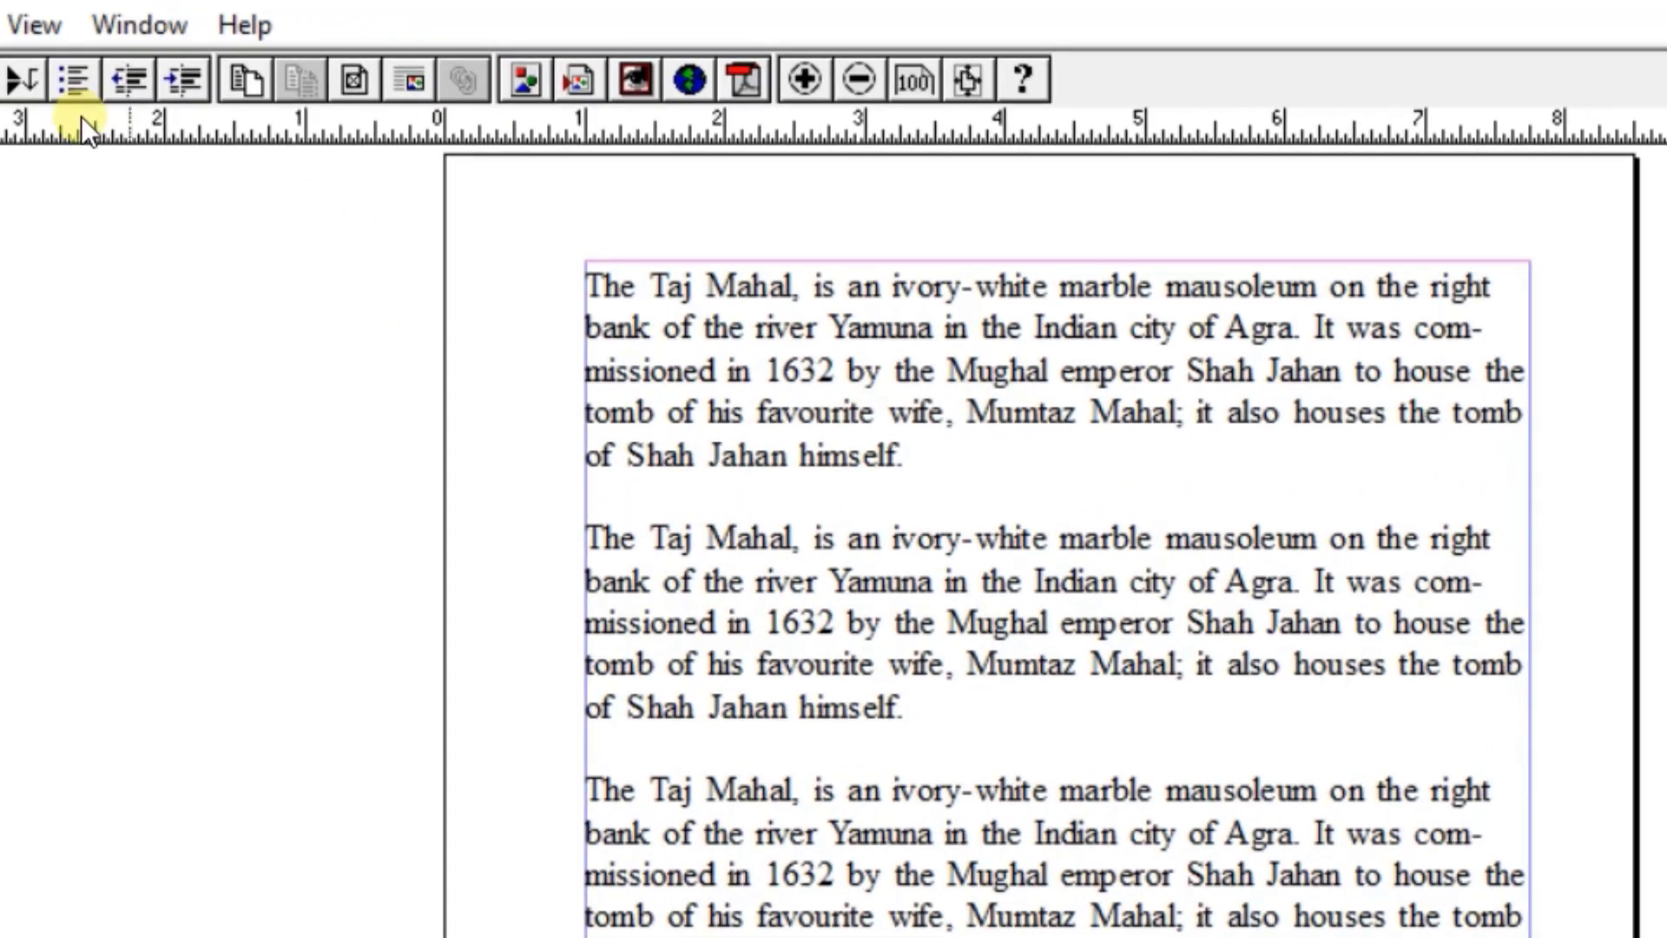
click(60, 12)
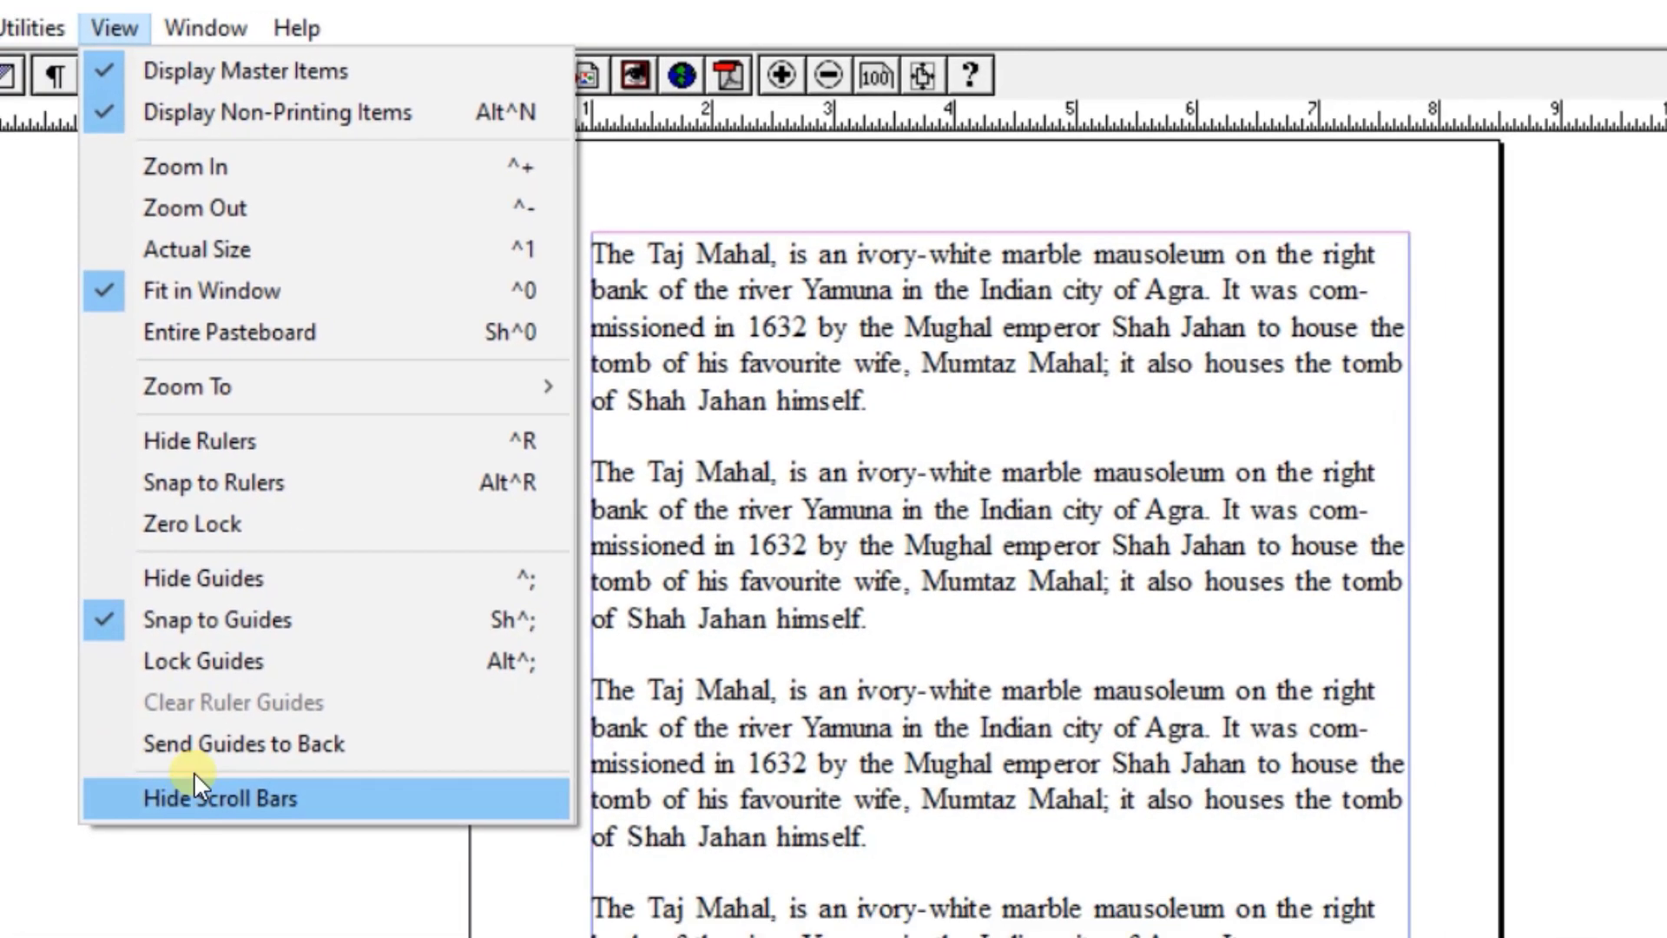
click(104, 914)
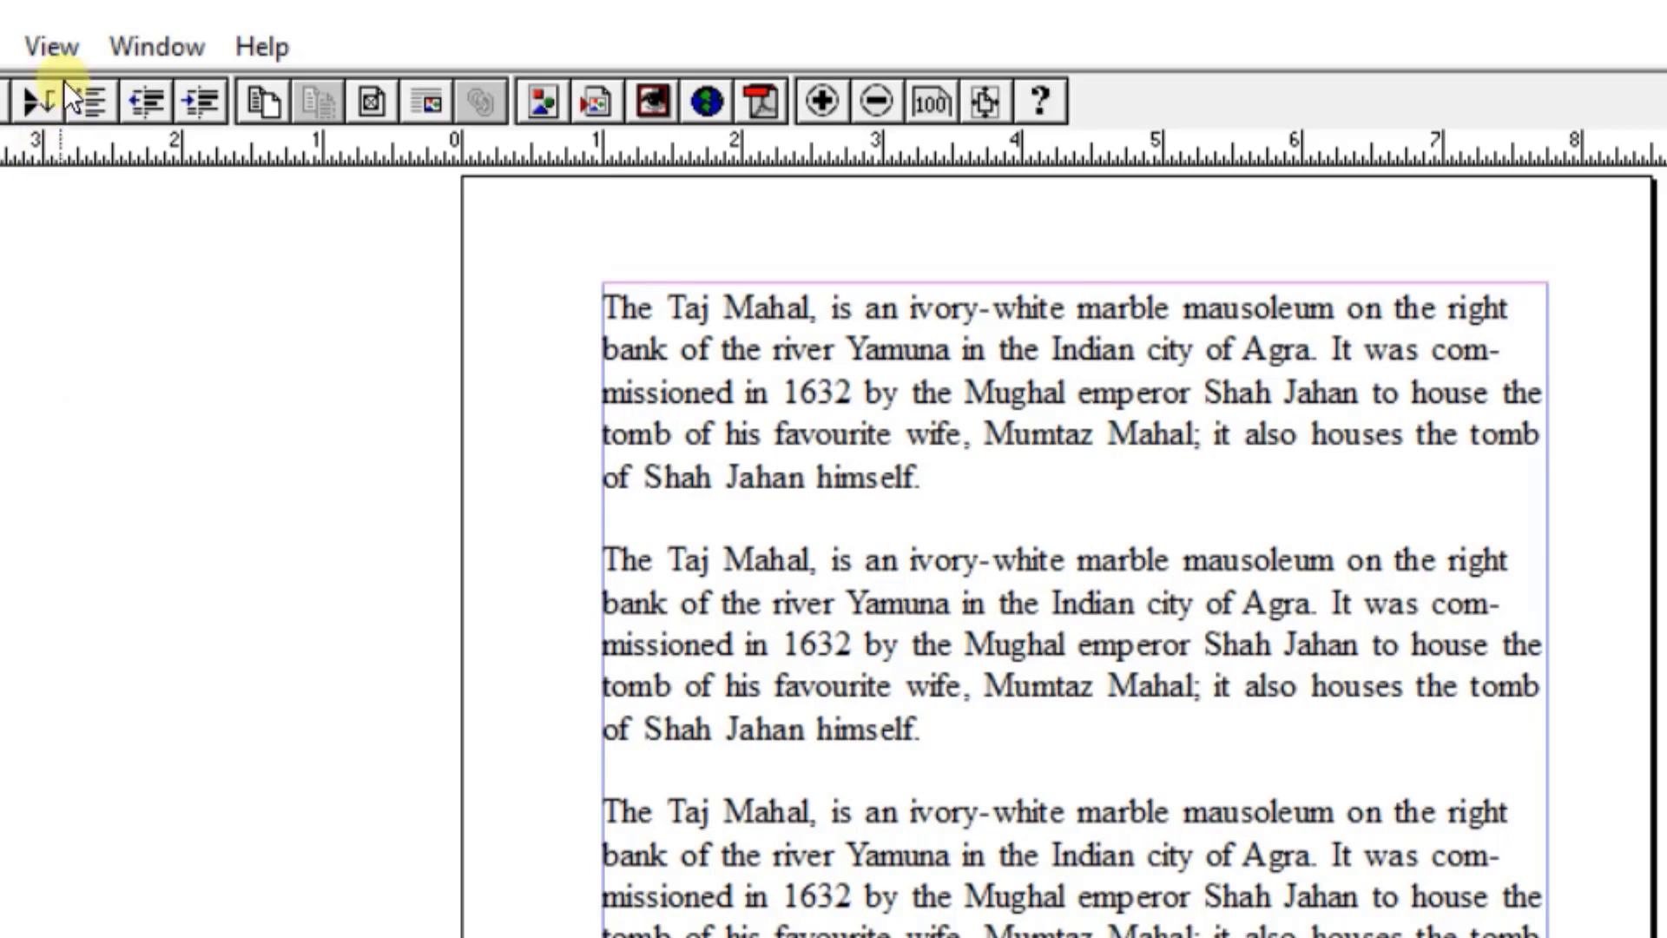
click(56, 43)
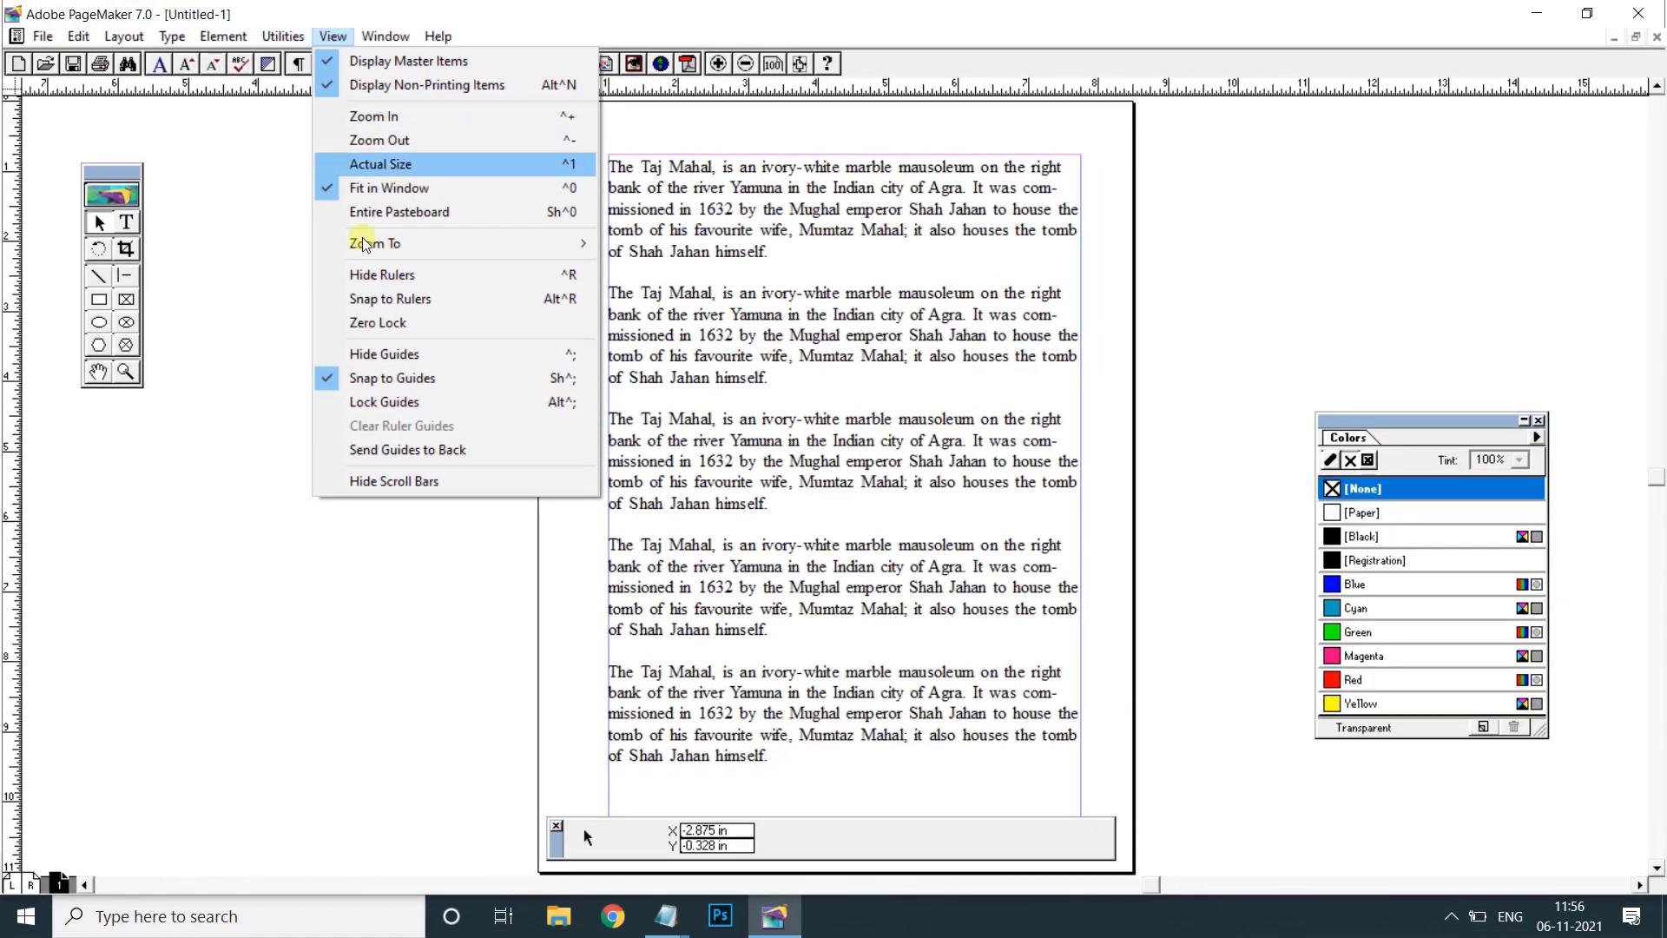
click(408, 694)
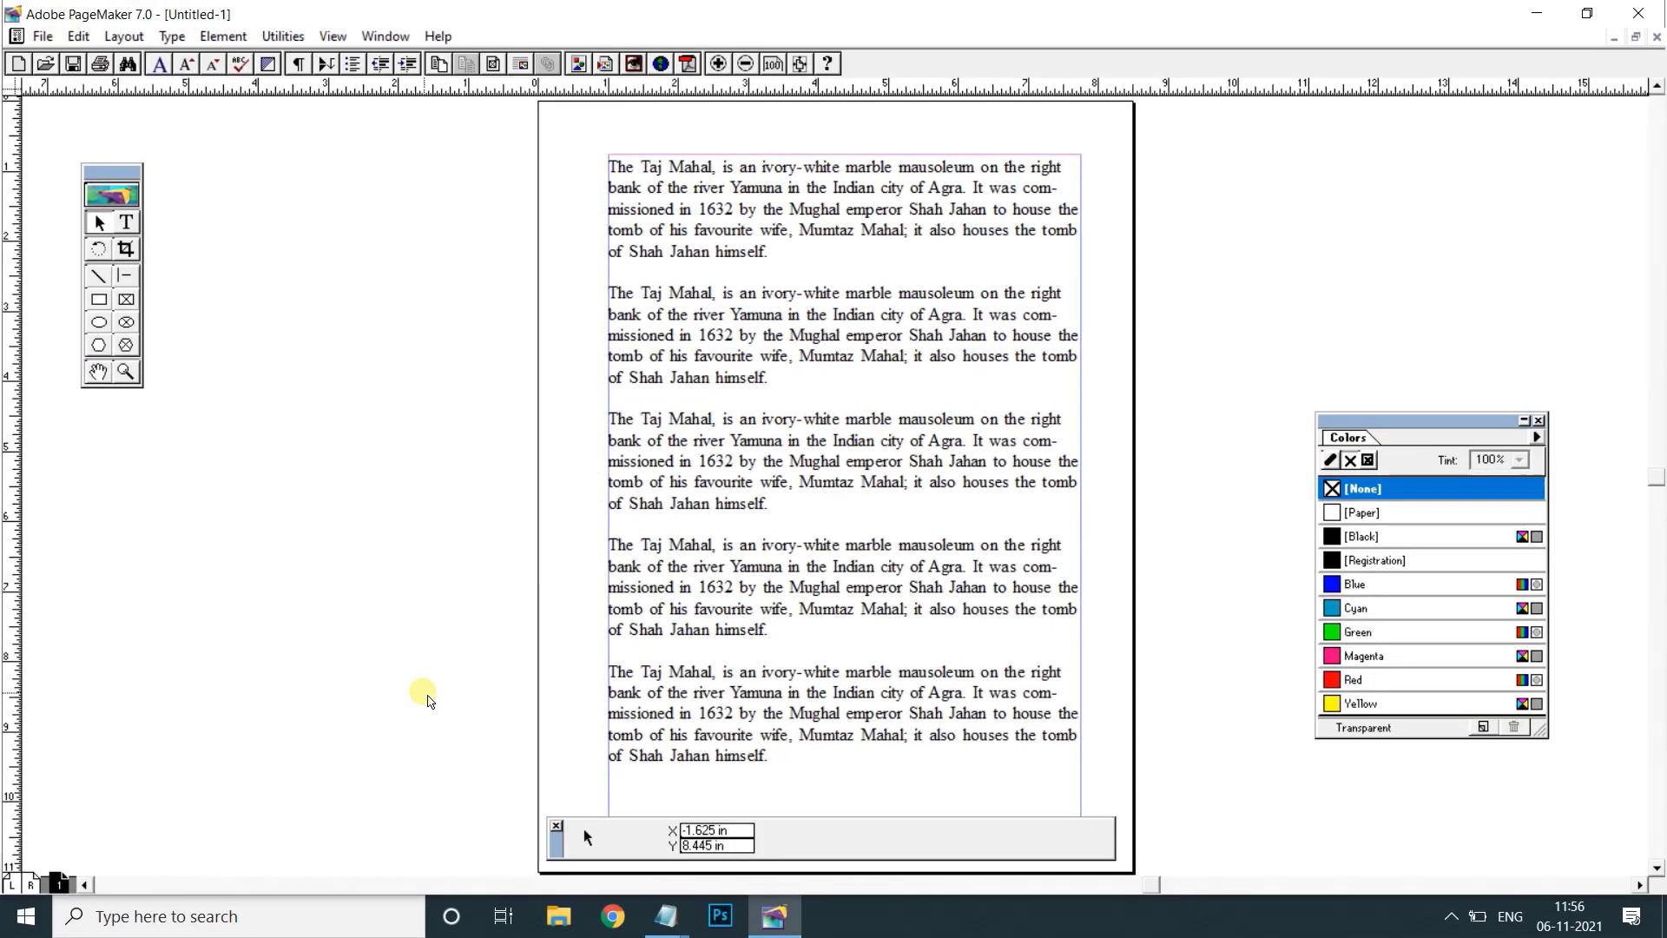
Zoom the Taj Mahal page to 200% and return it to Actual Size.
key(ctrl+2)
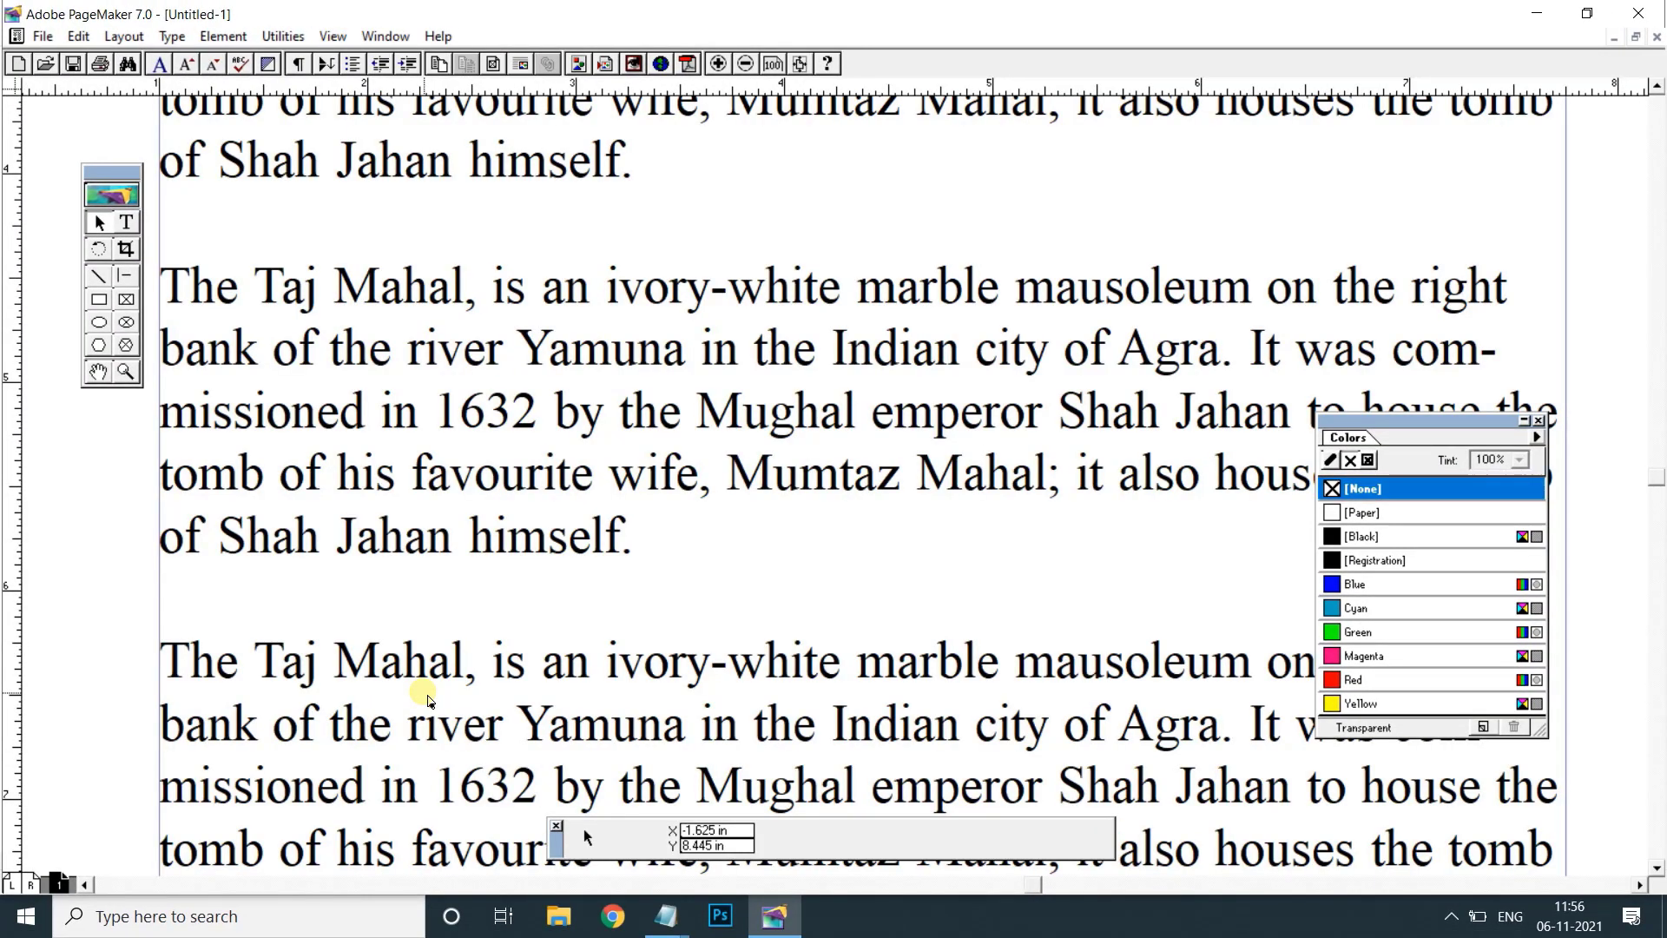
key(ctrl+1)
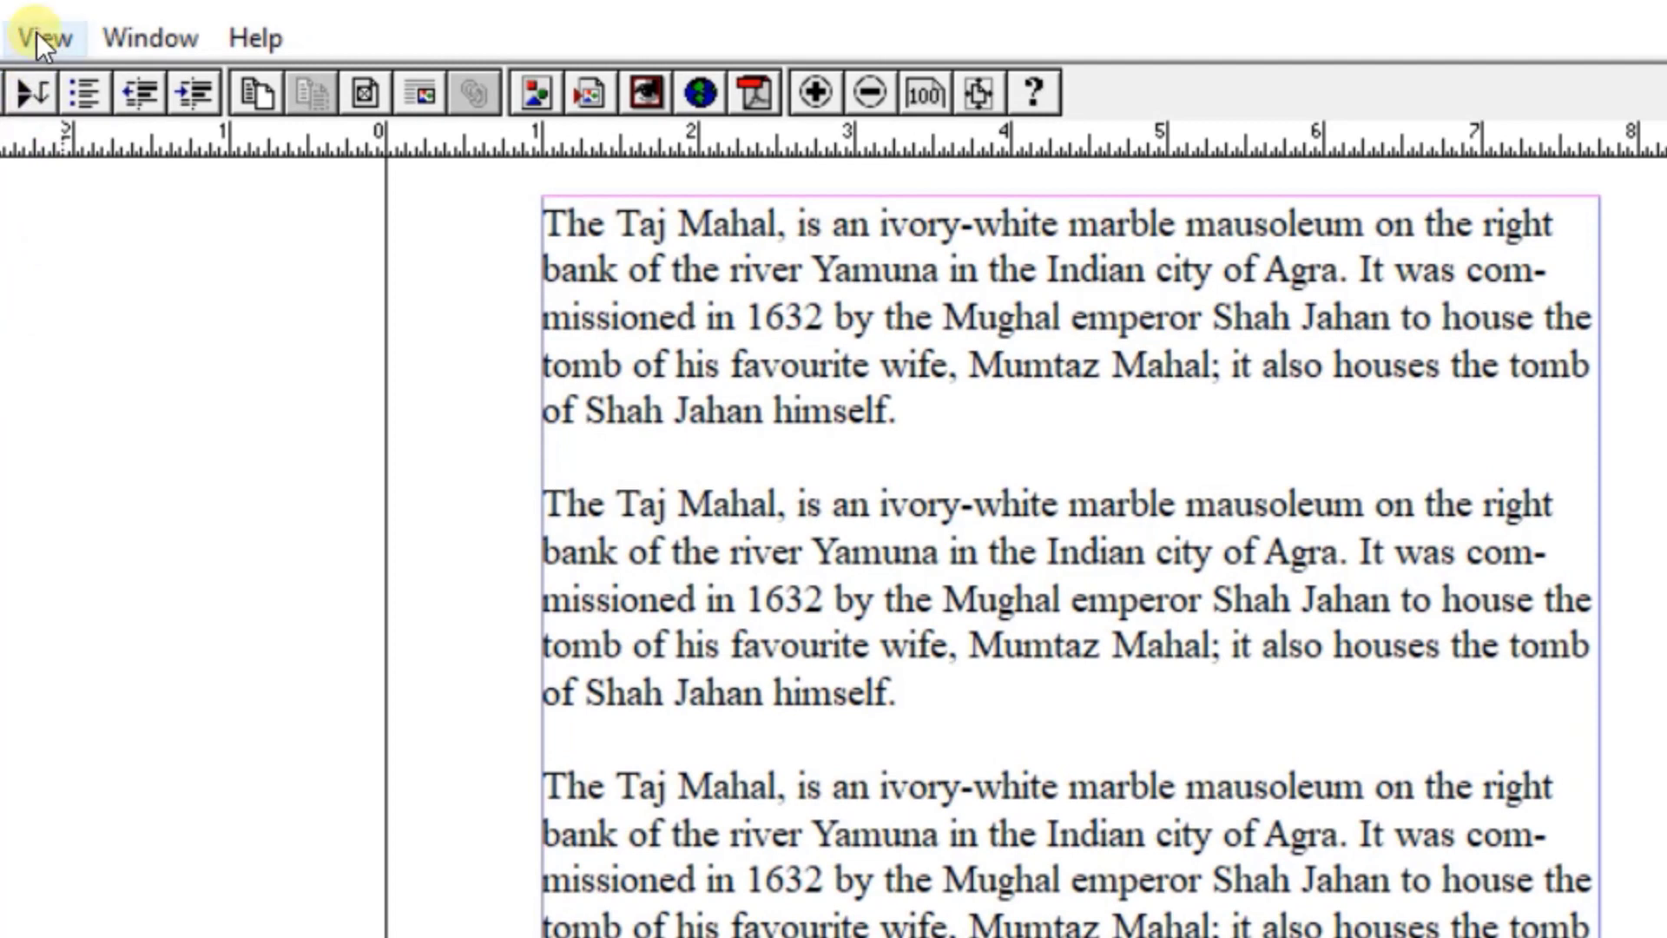
click(40, 35)
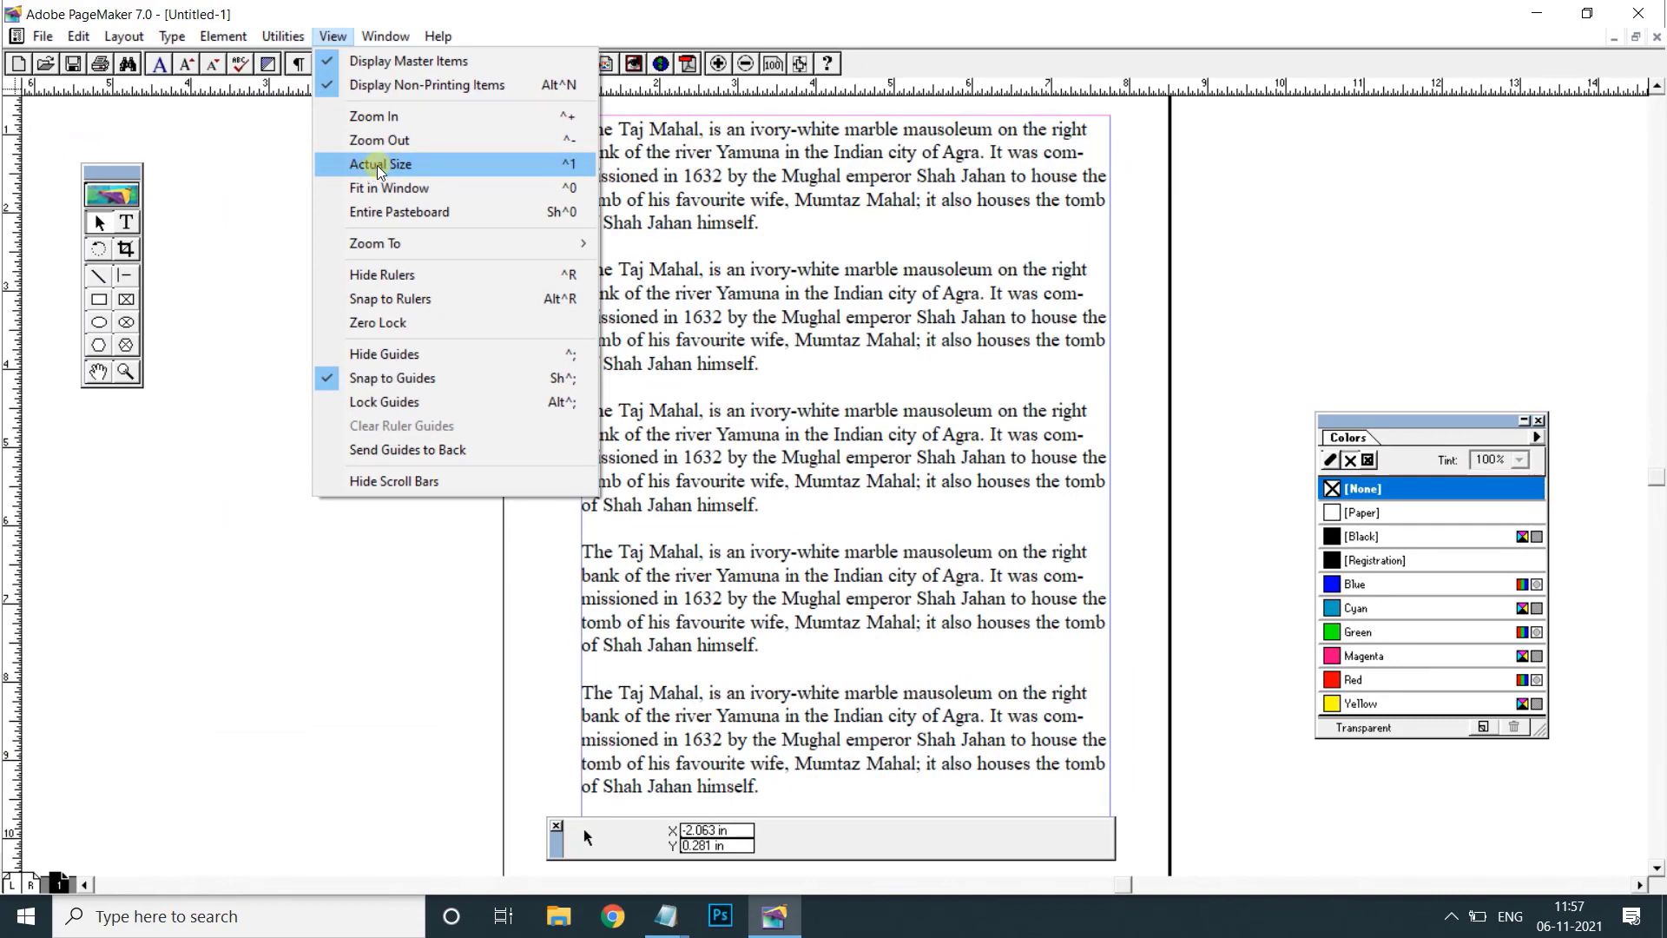
click(379, 167)
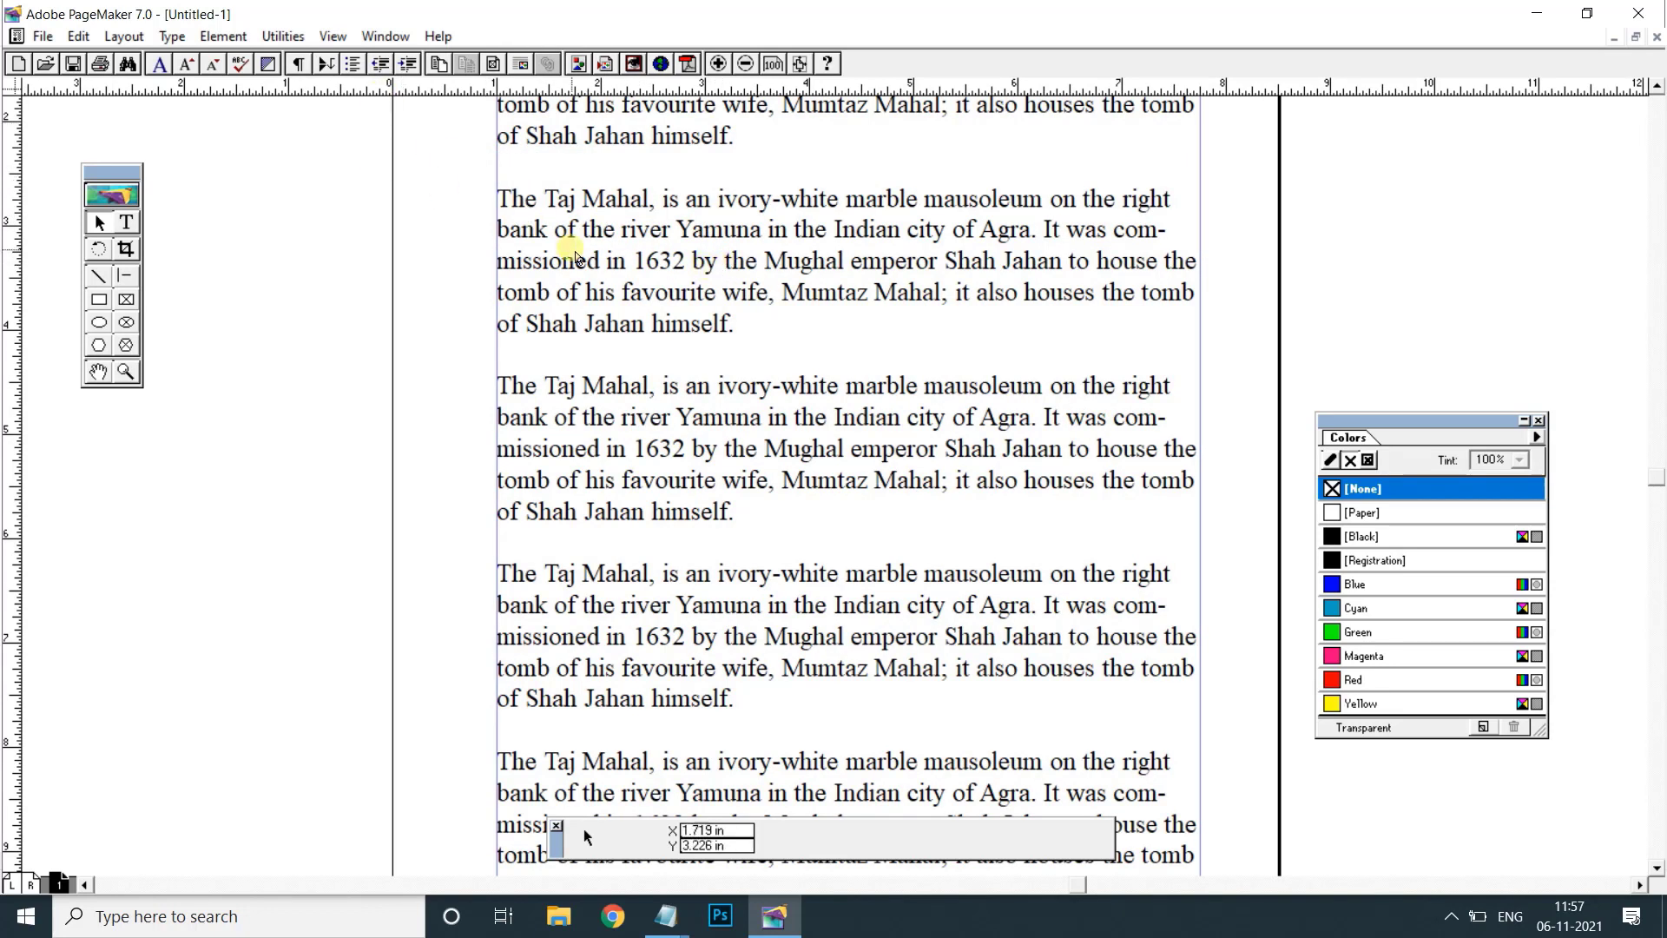
click(331, 35)
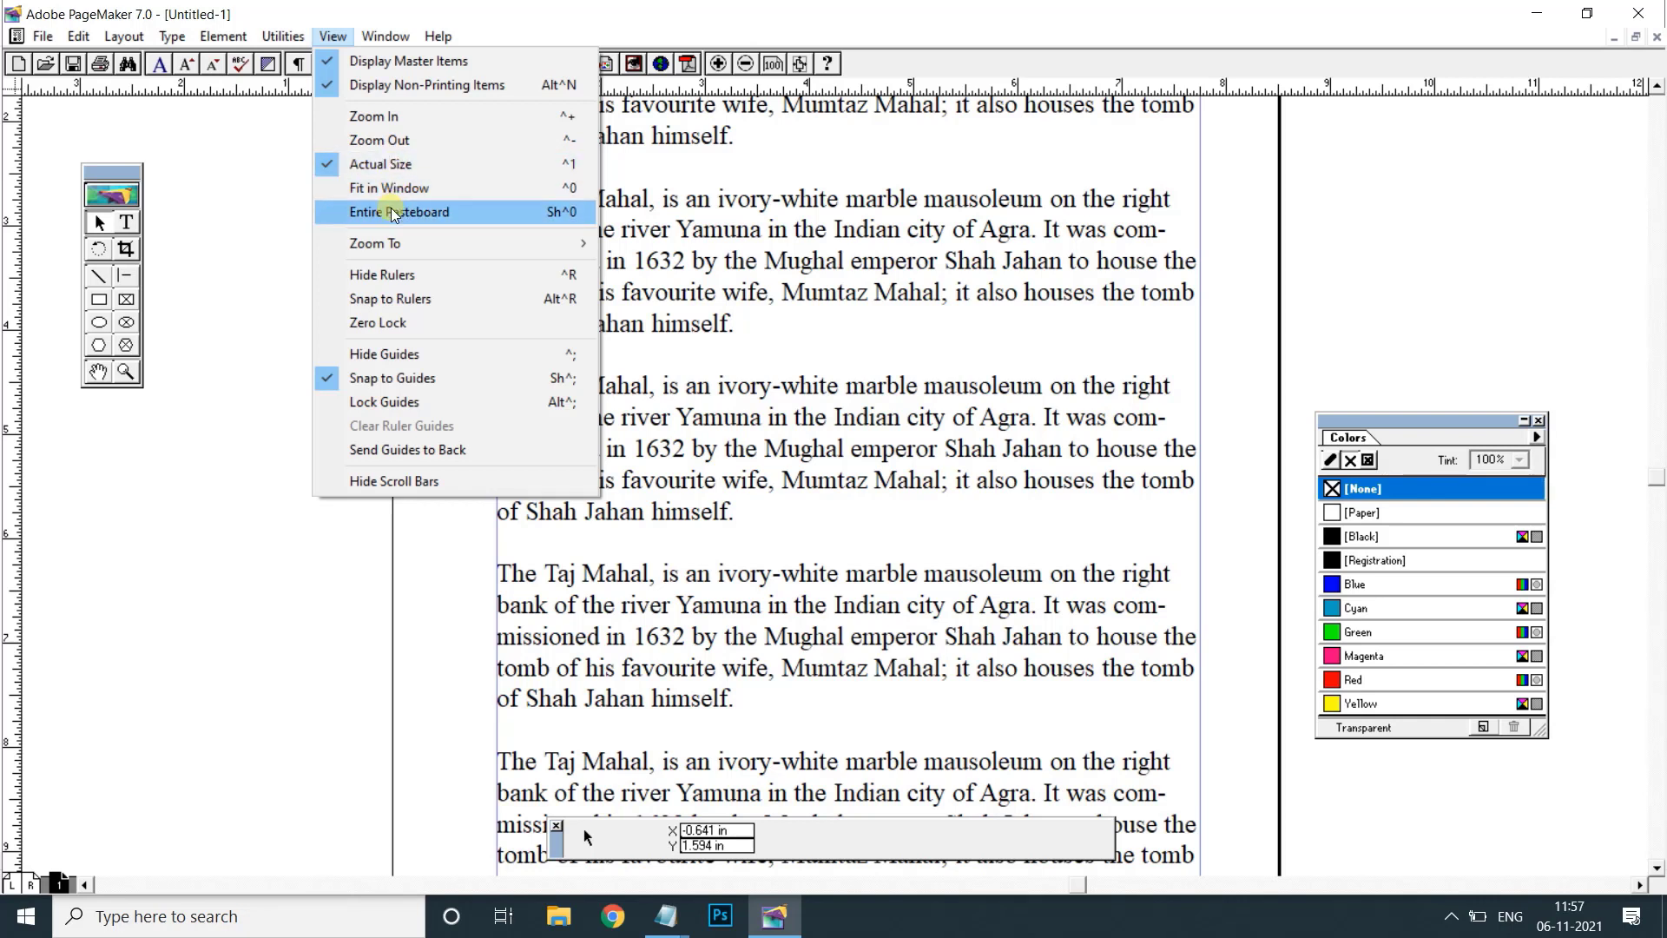
click(721, 313)
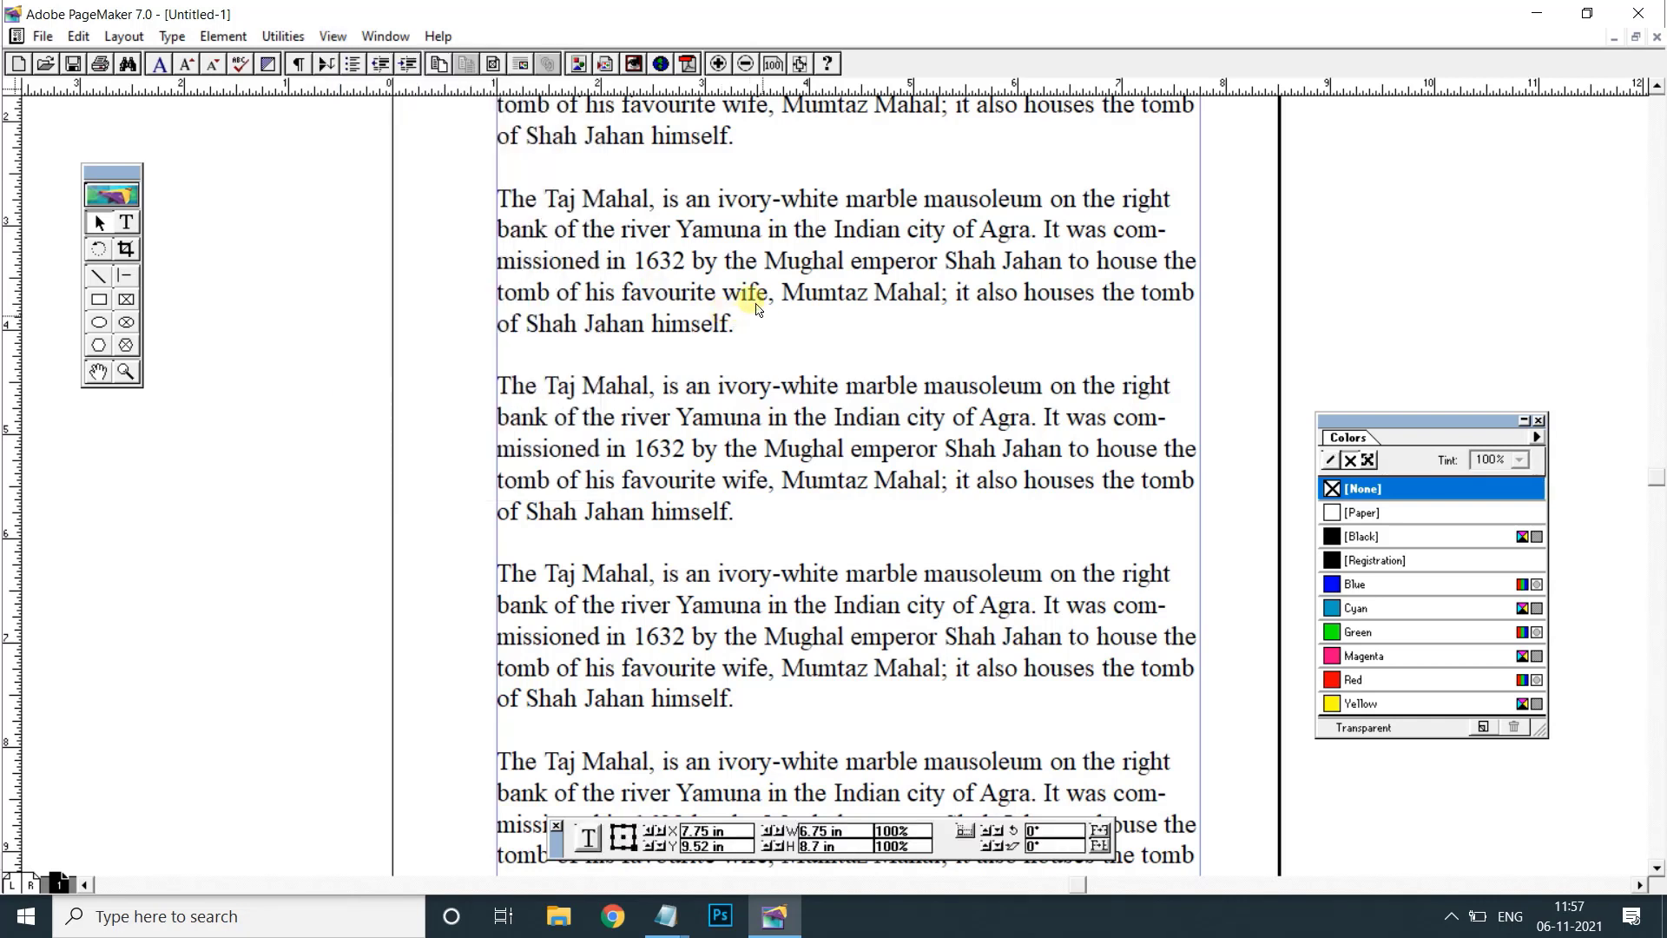
right_click(720, 271)
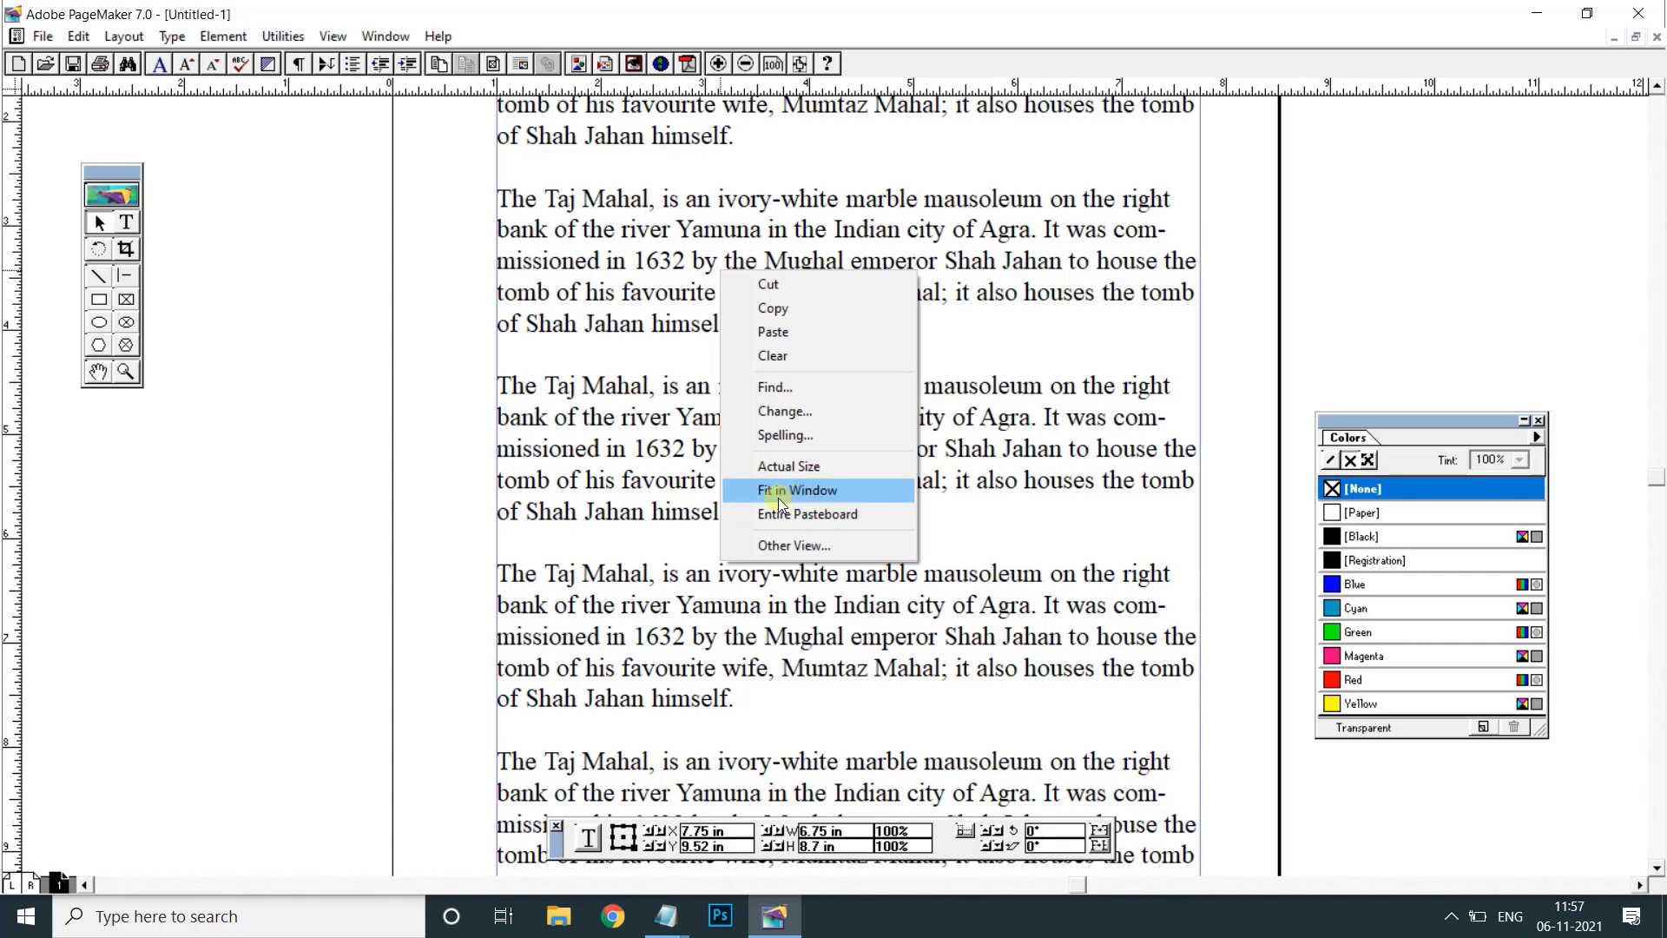
click(333, 39)
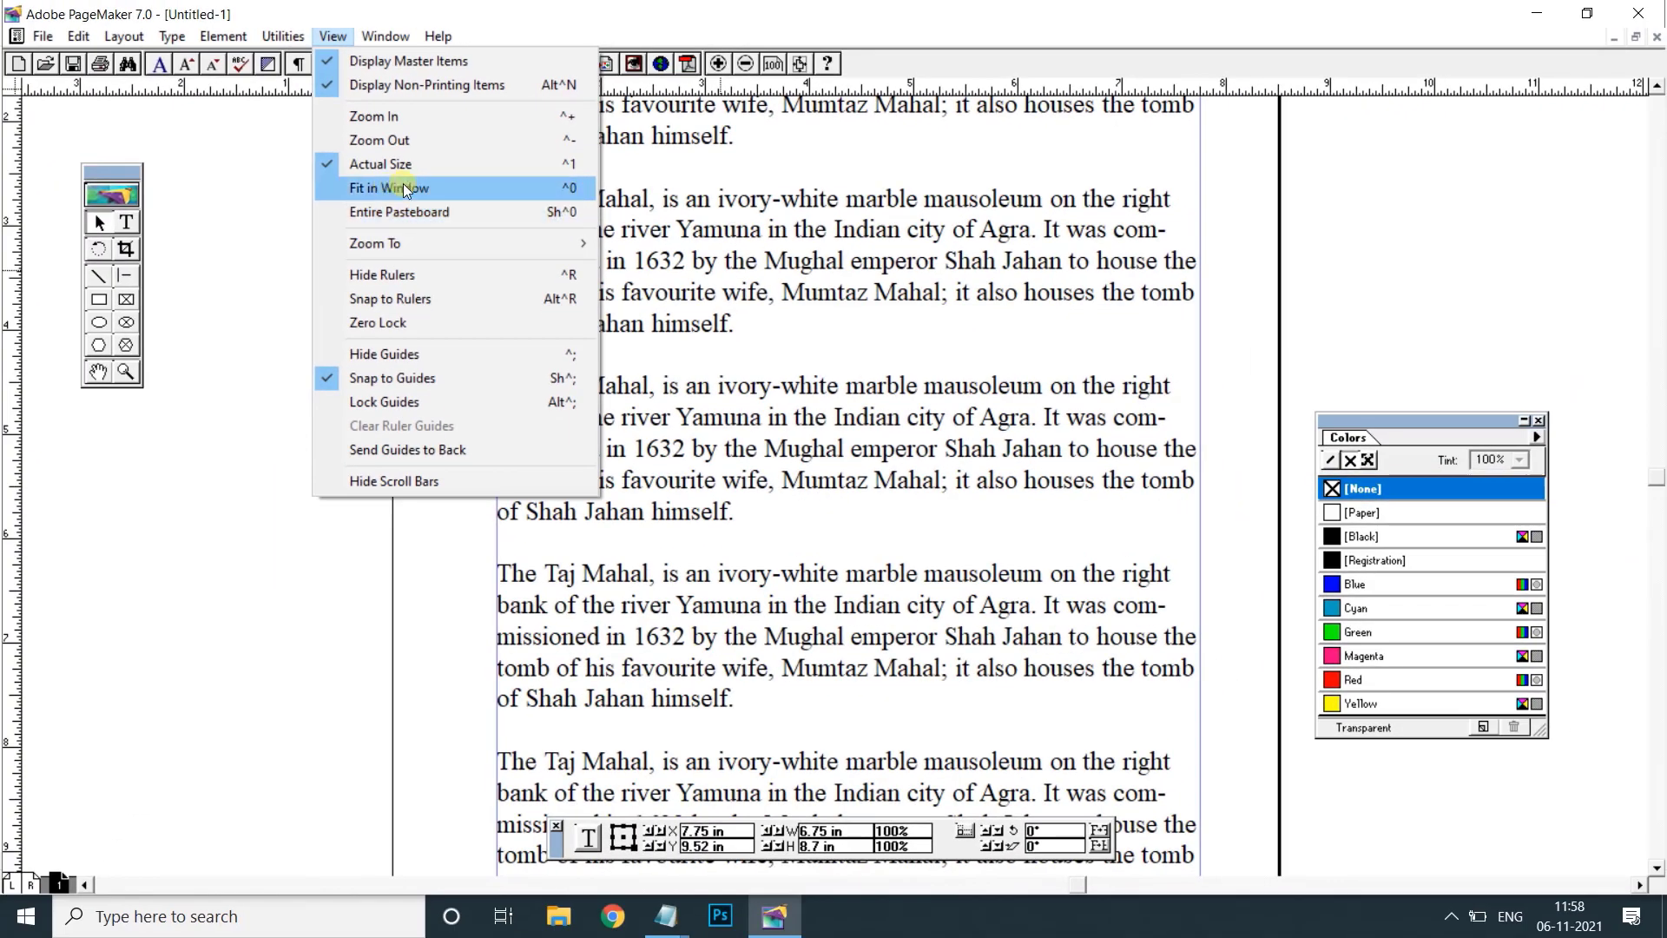
click(458, 566)
Zoom the page to 400% and pan with the Hand tool to the blank pasteboard beside the page.
key(ctrl+4)
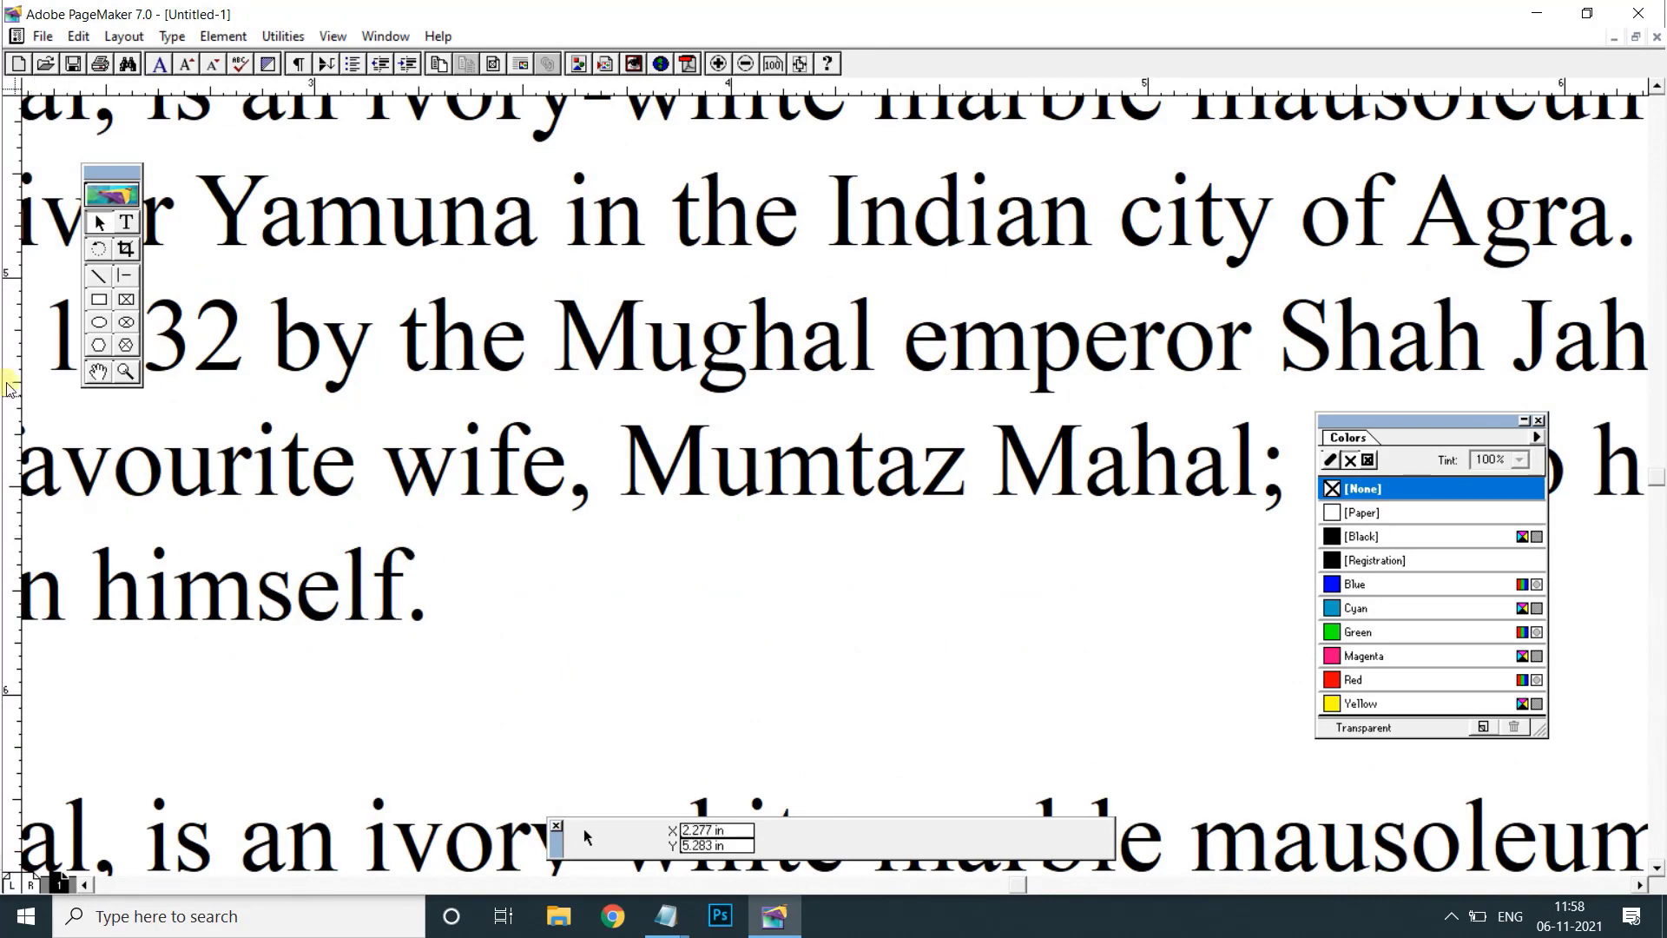
click(97, 373)
drag(361, 550, 733, 517)
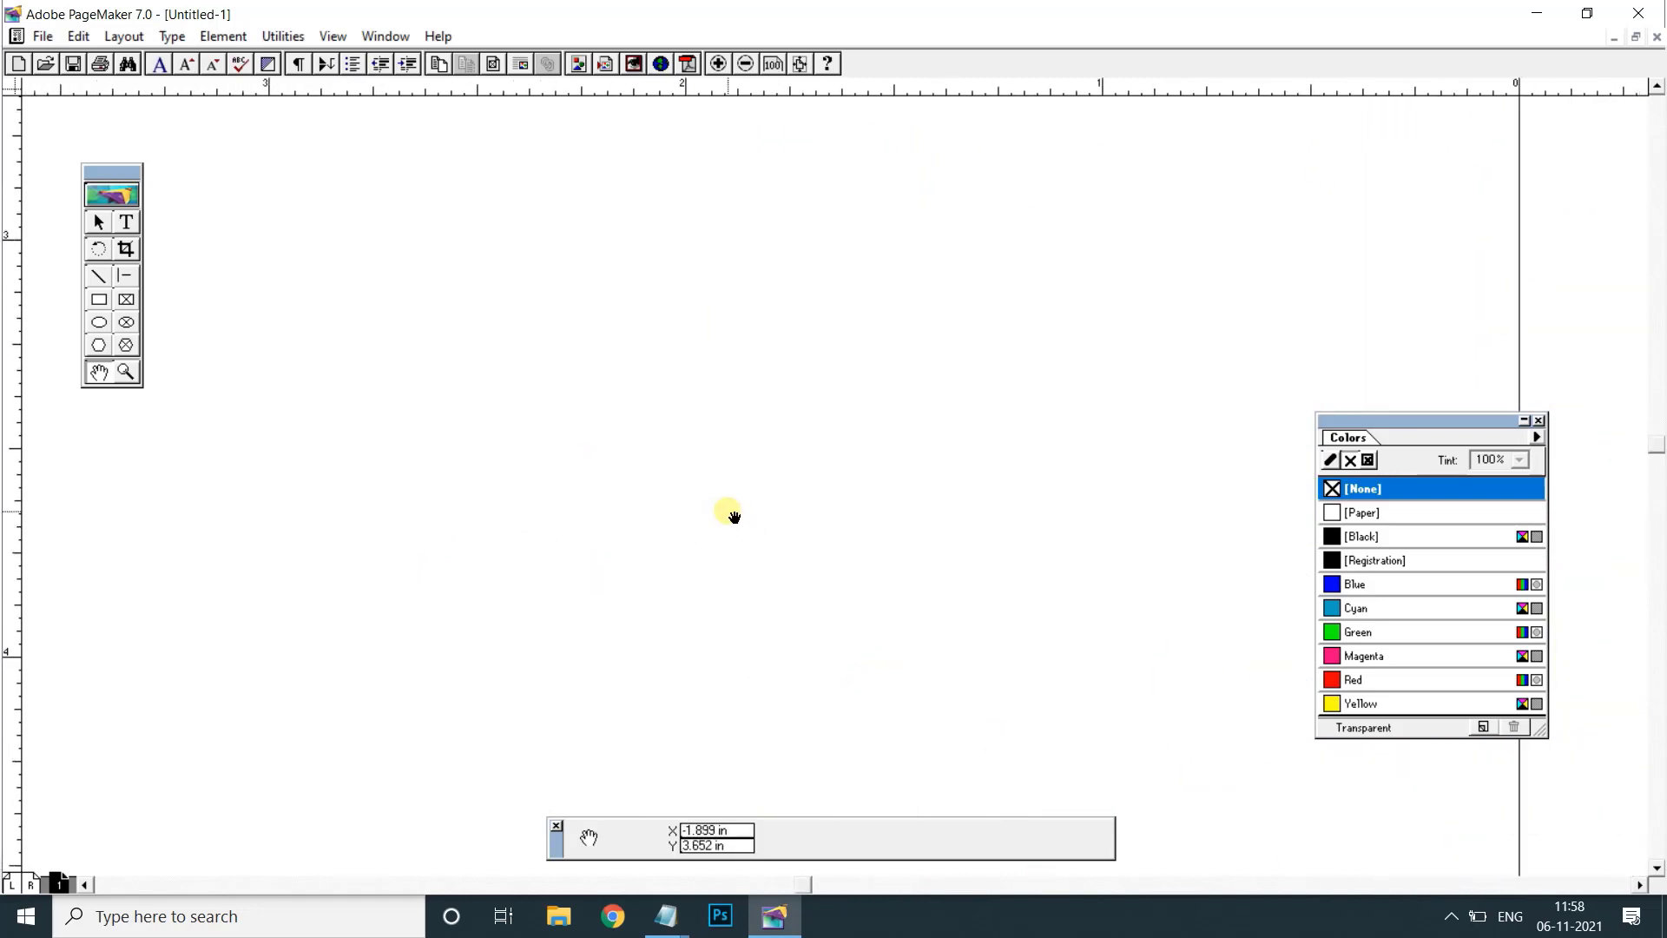
Fit the page in the window and switch the view to the entire pasteboard.
right_click(863, 376)
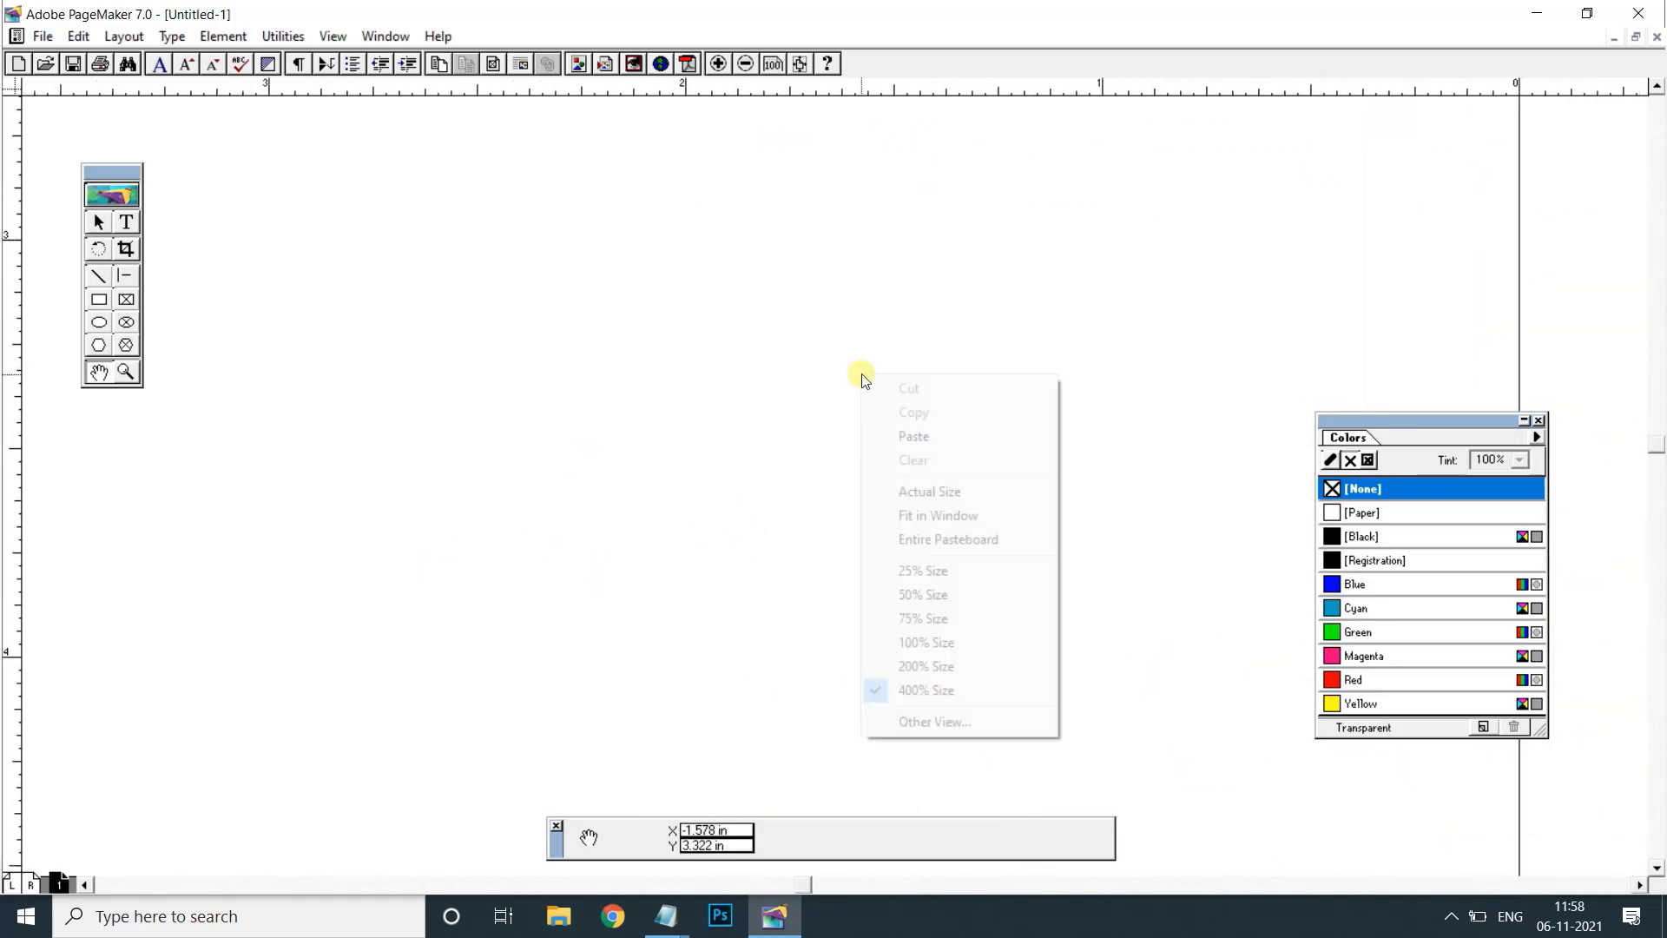
click(923, 515)
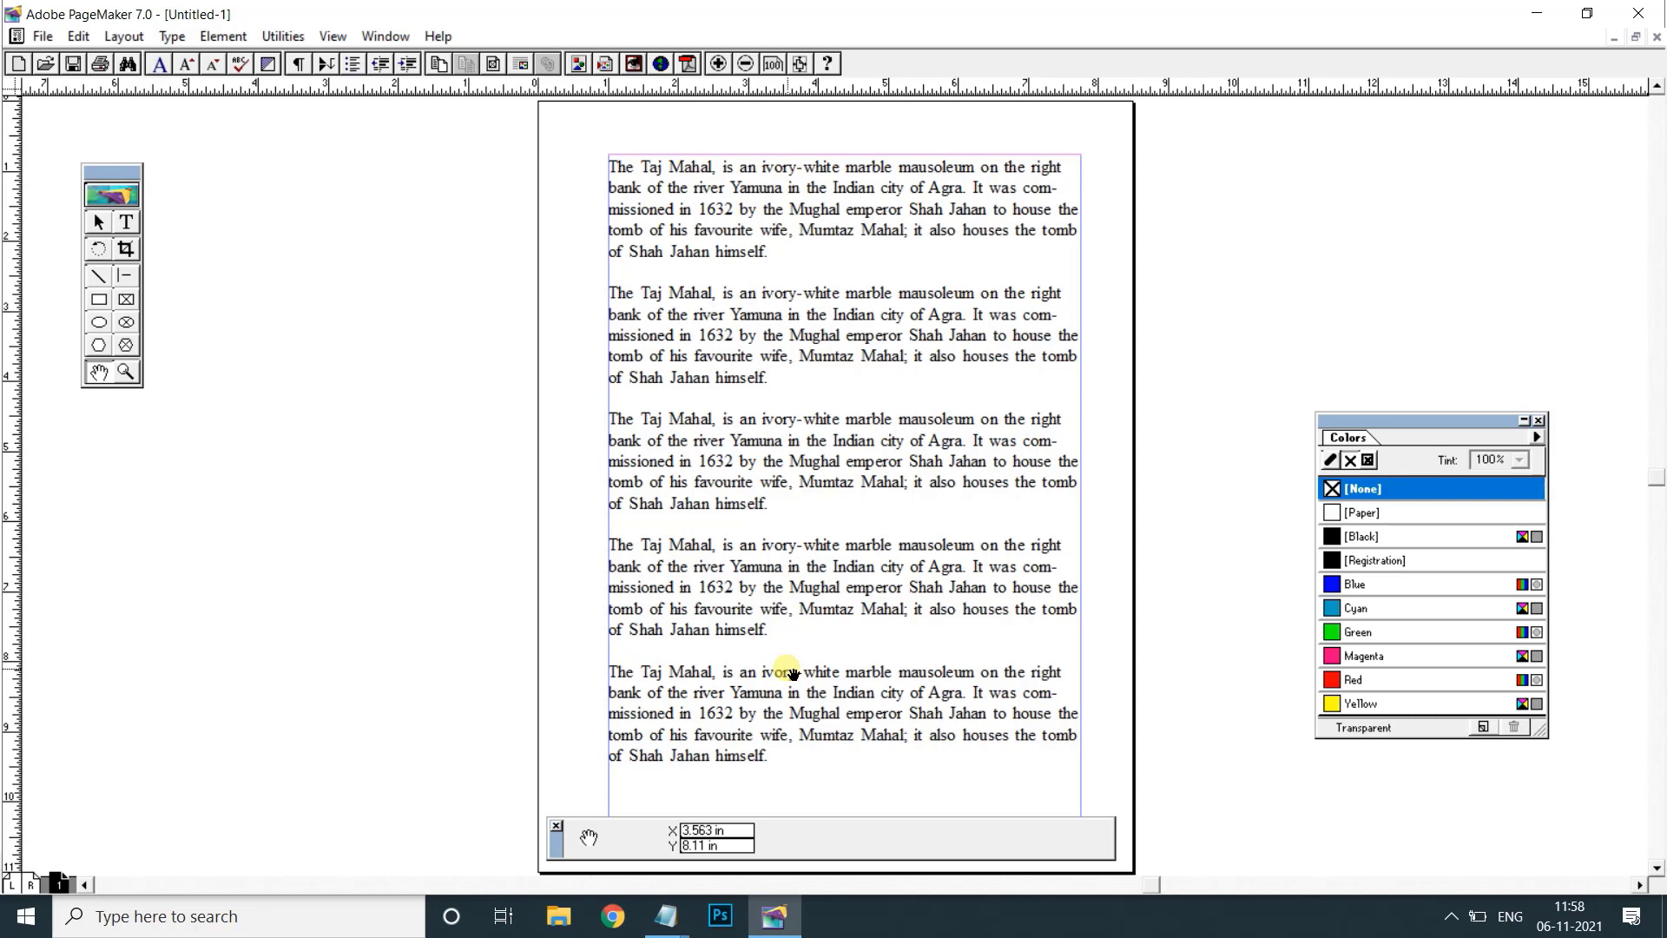
right_click(583, 468)
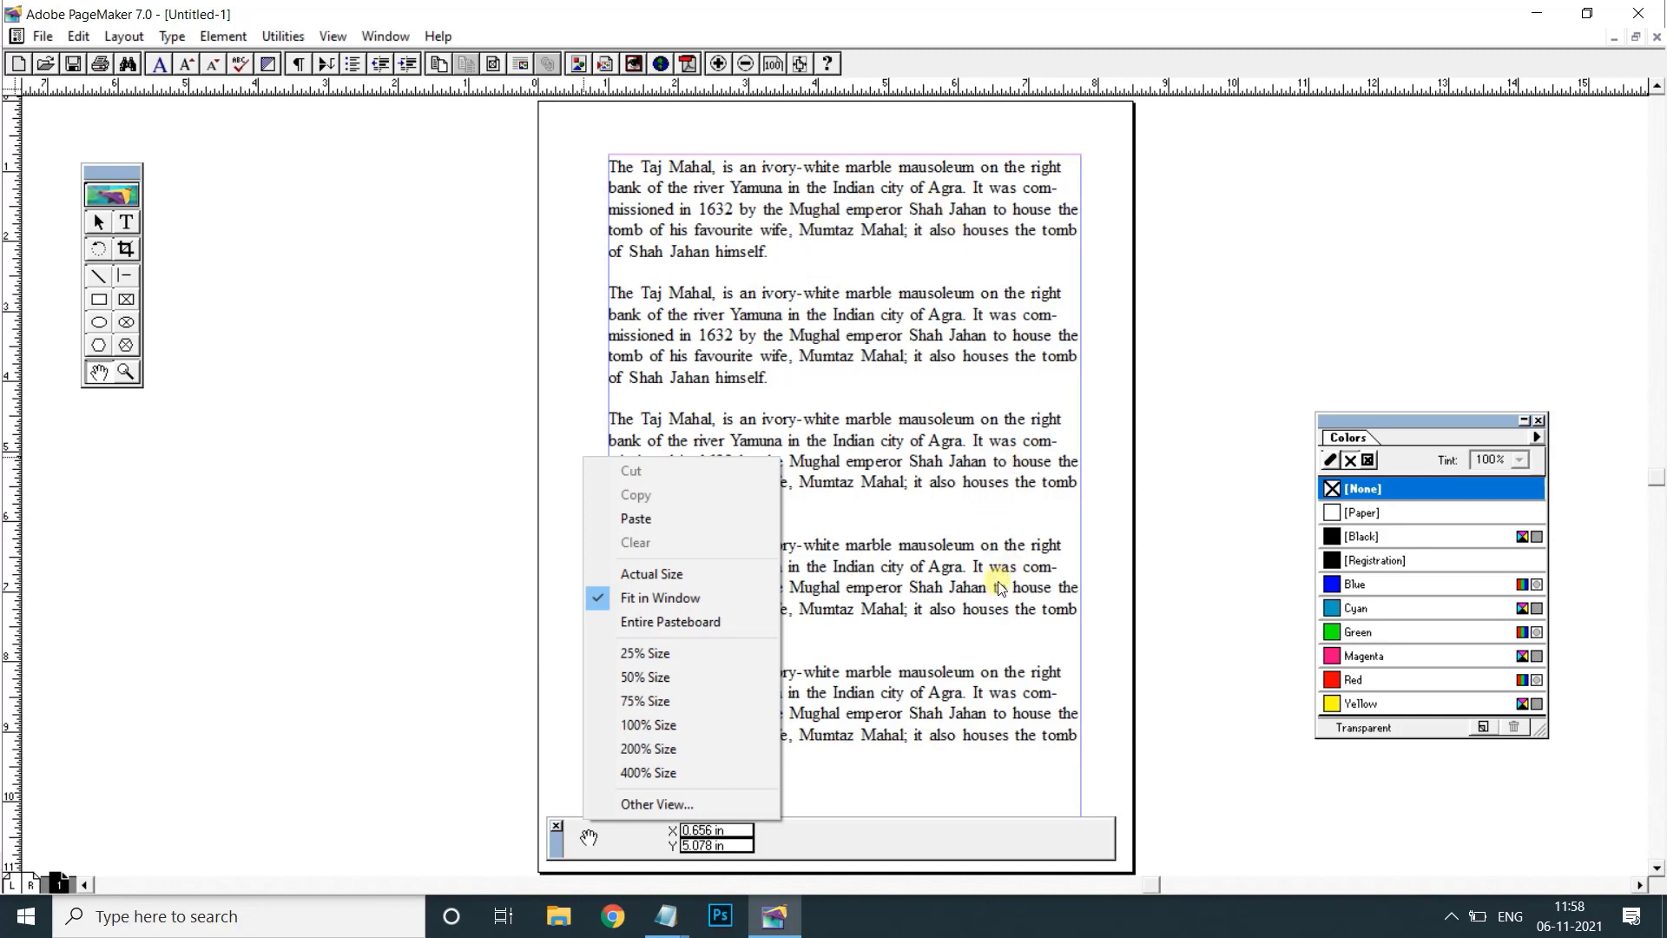
click(694, 622)
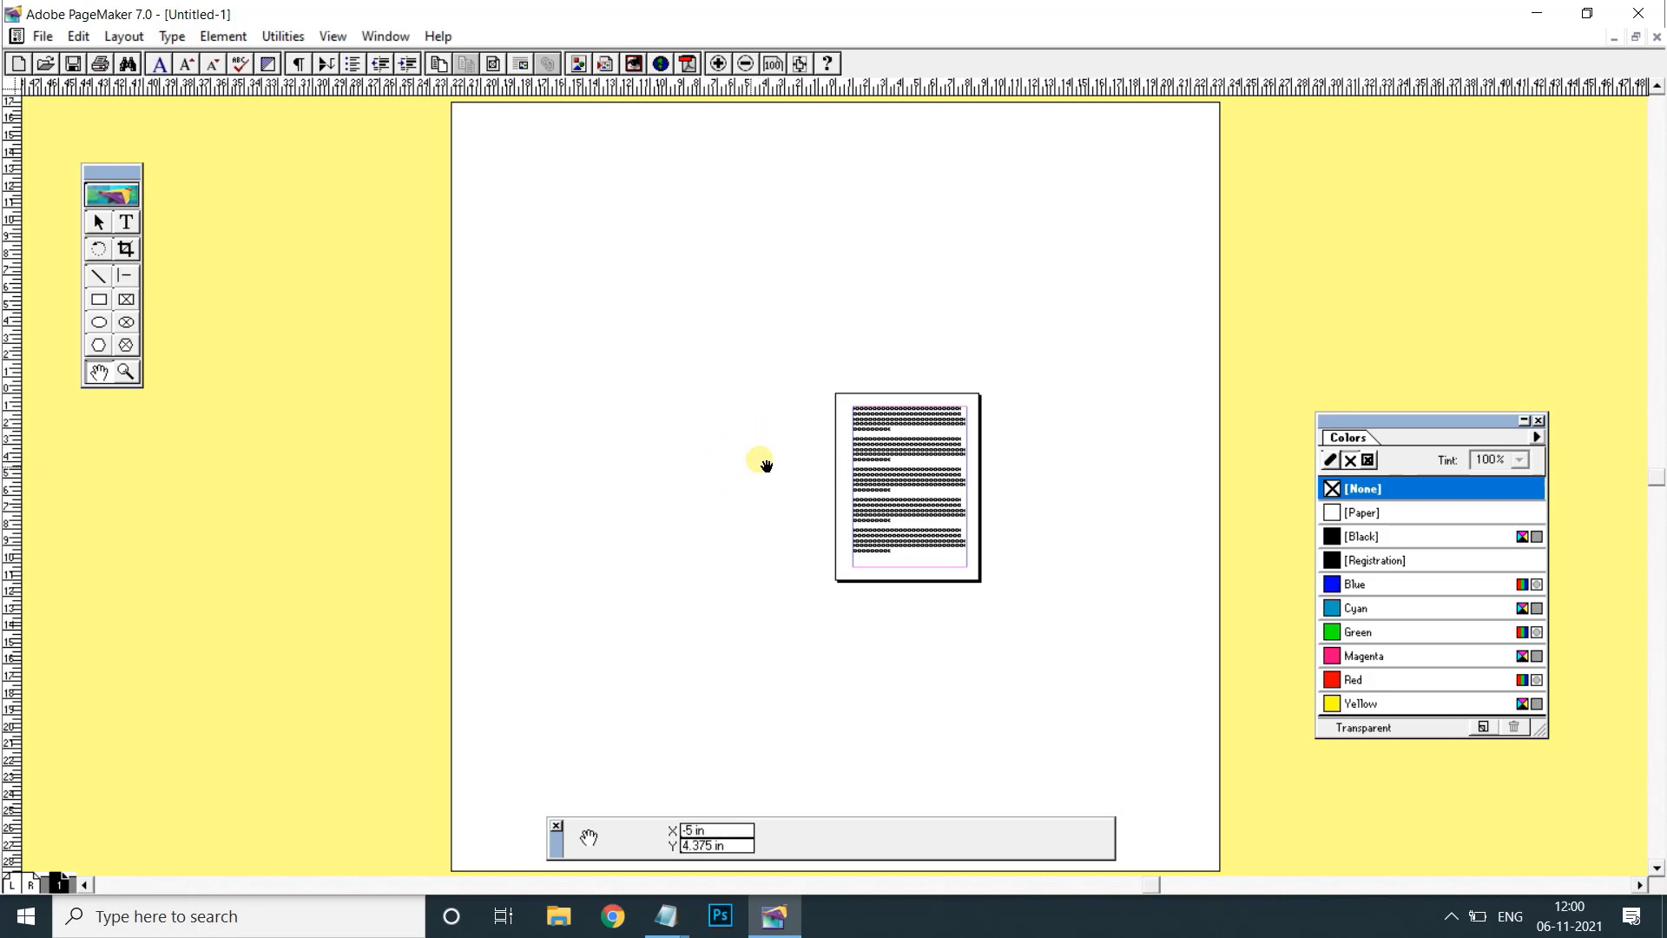
Zoom in from the pasteboard view to 75% size and fit the page in the window again.
key(ctrl+equal)
key(ctrl+equal)
key(ctrl+equal)
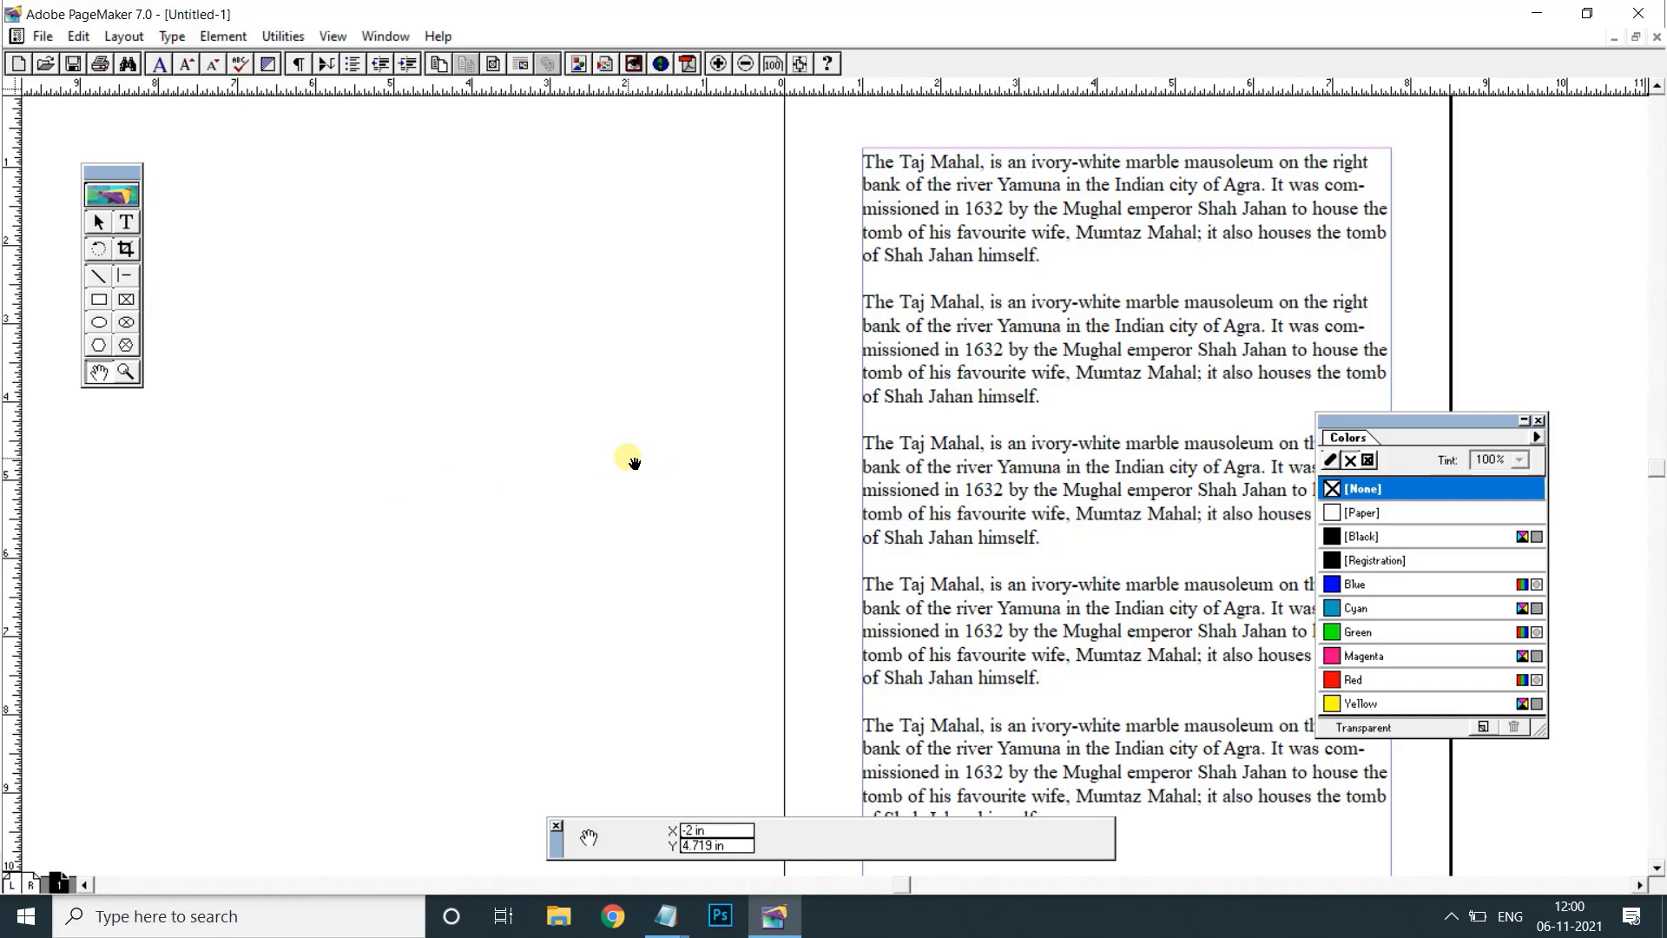
right_click(634, 462)
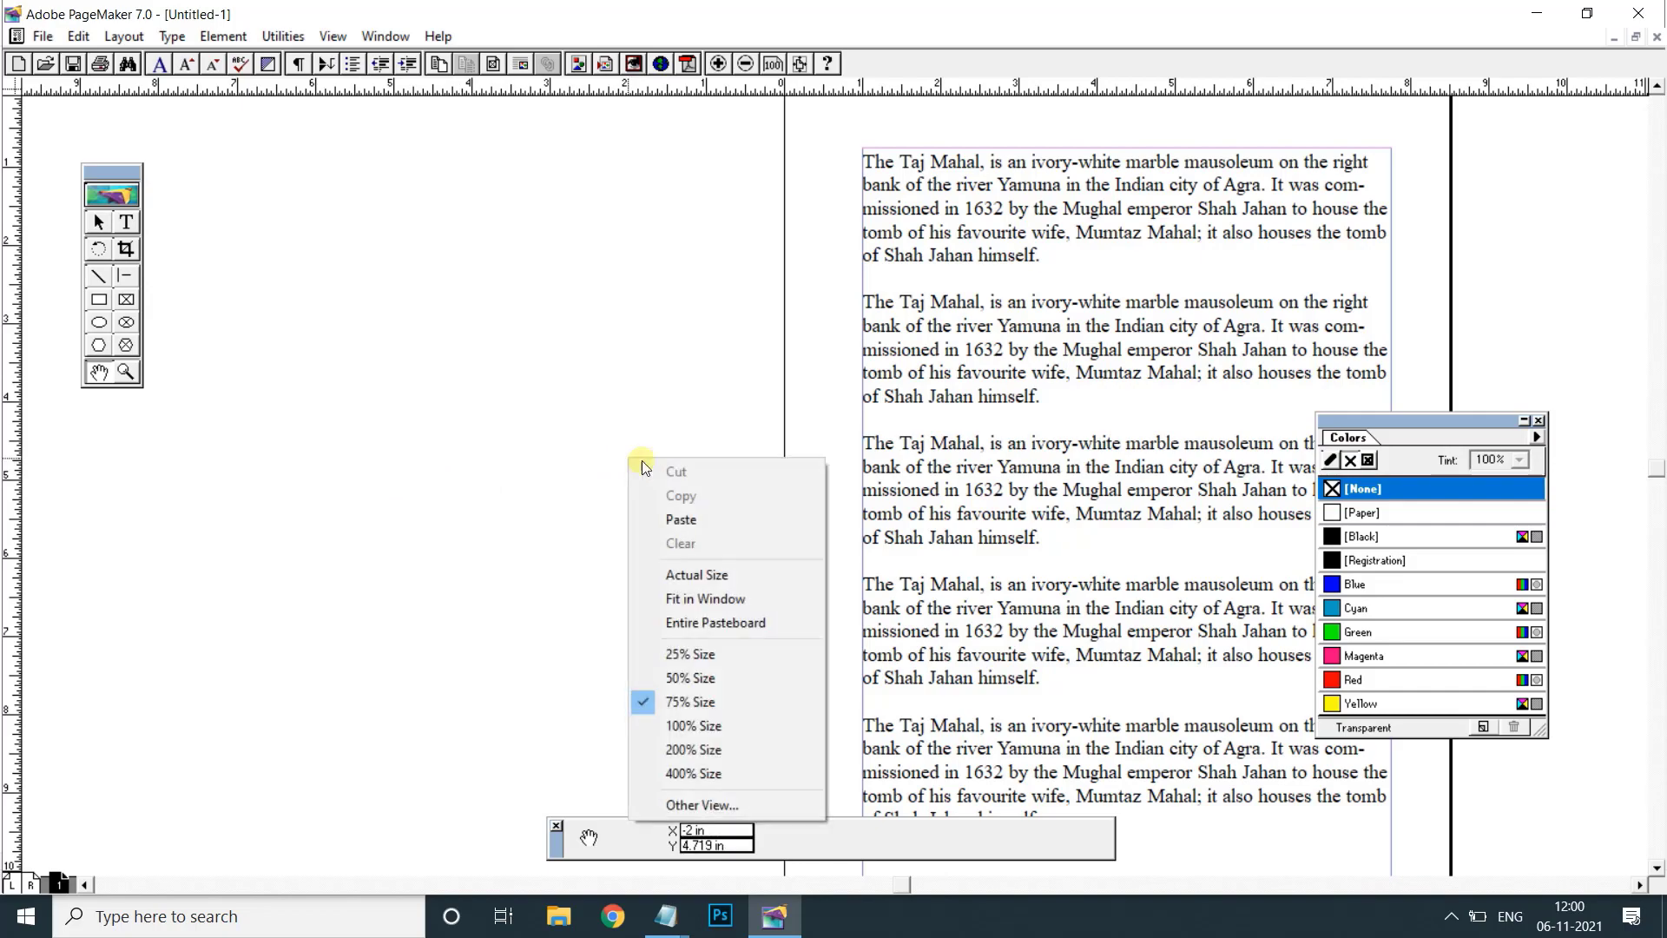
click(705, 599)
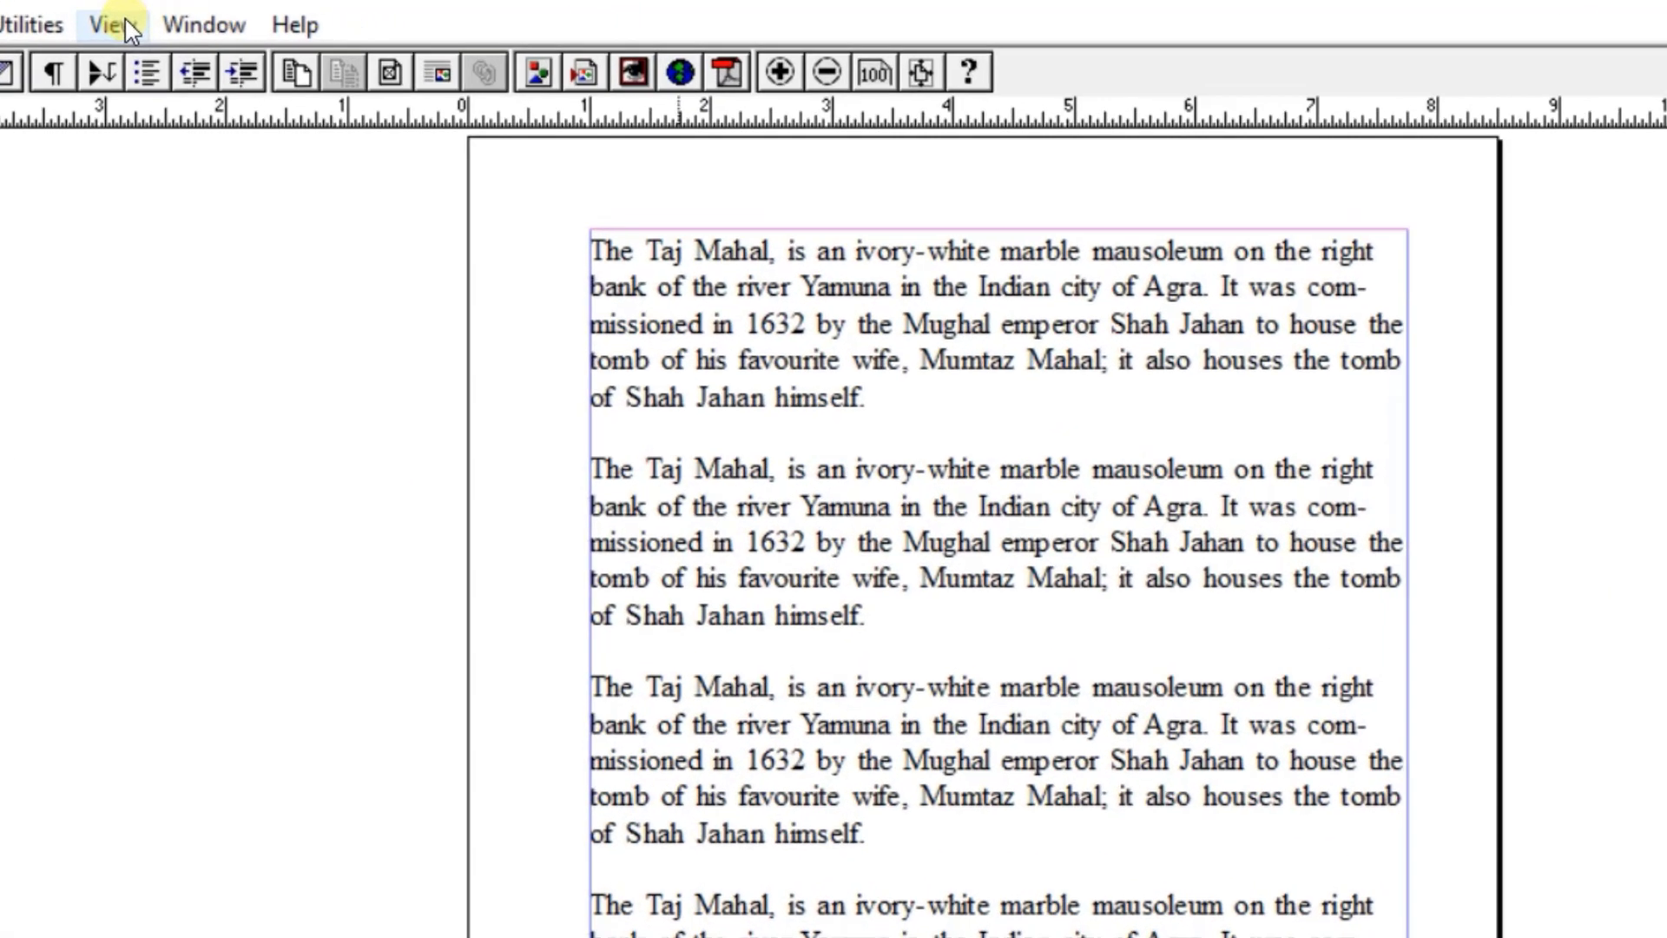
click(127, 27)
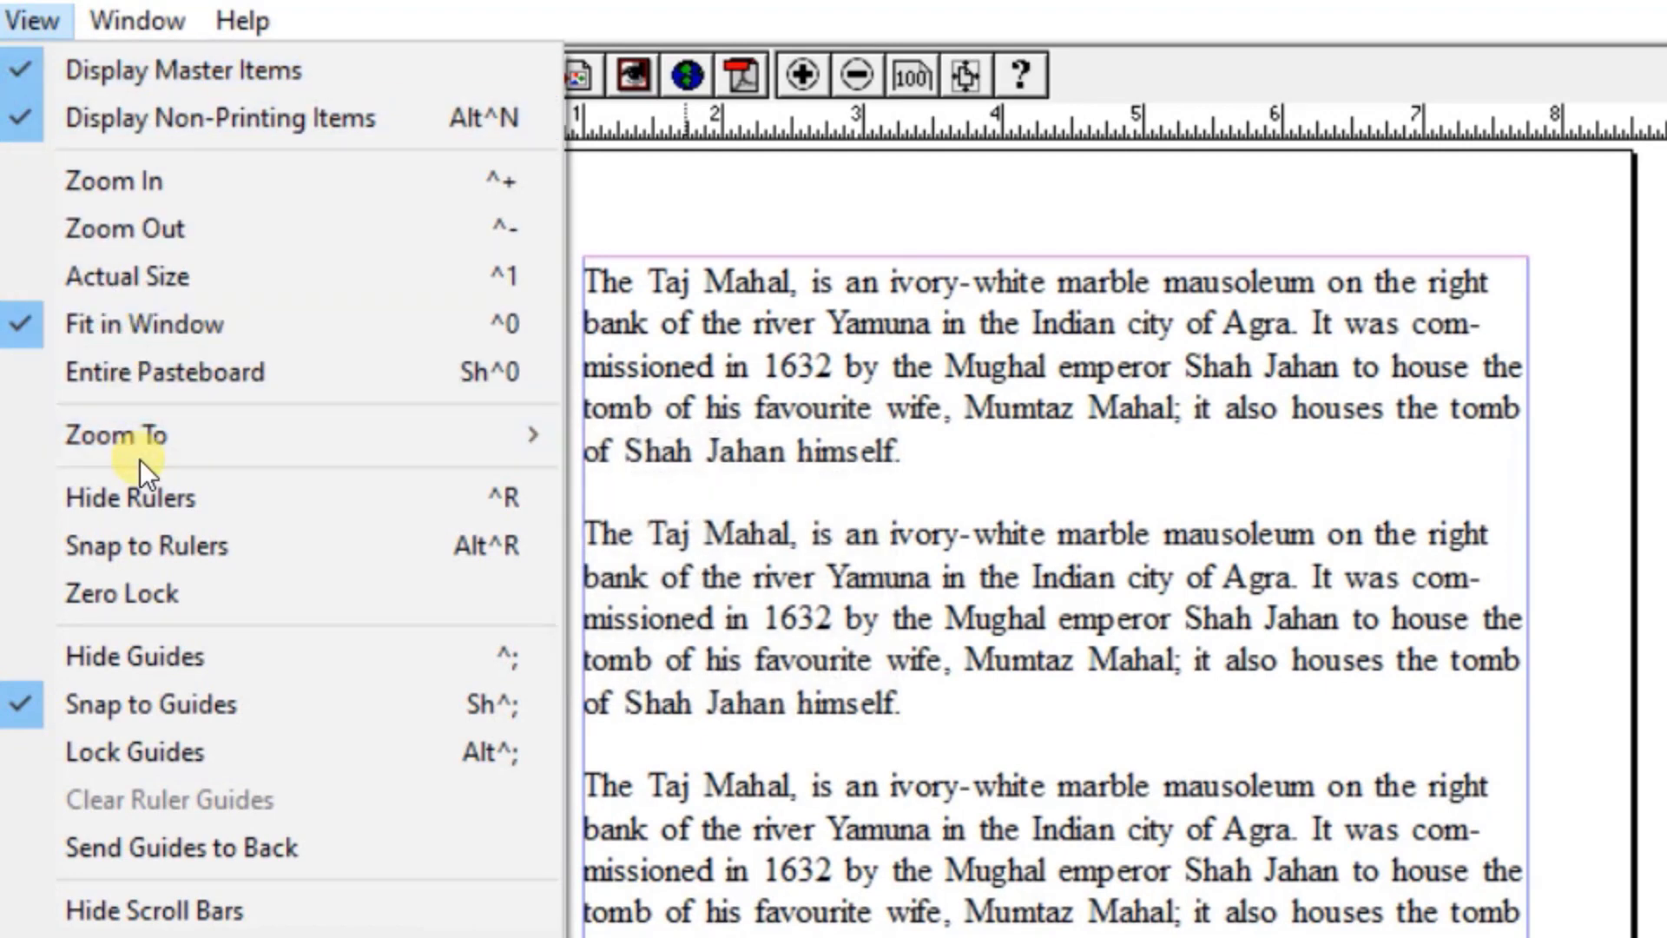
mouse_move(144, 448)
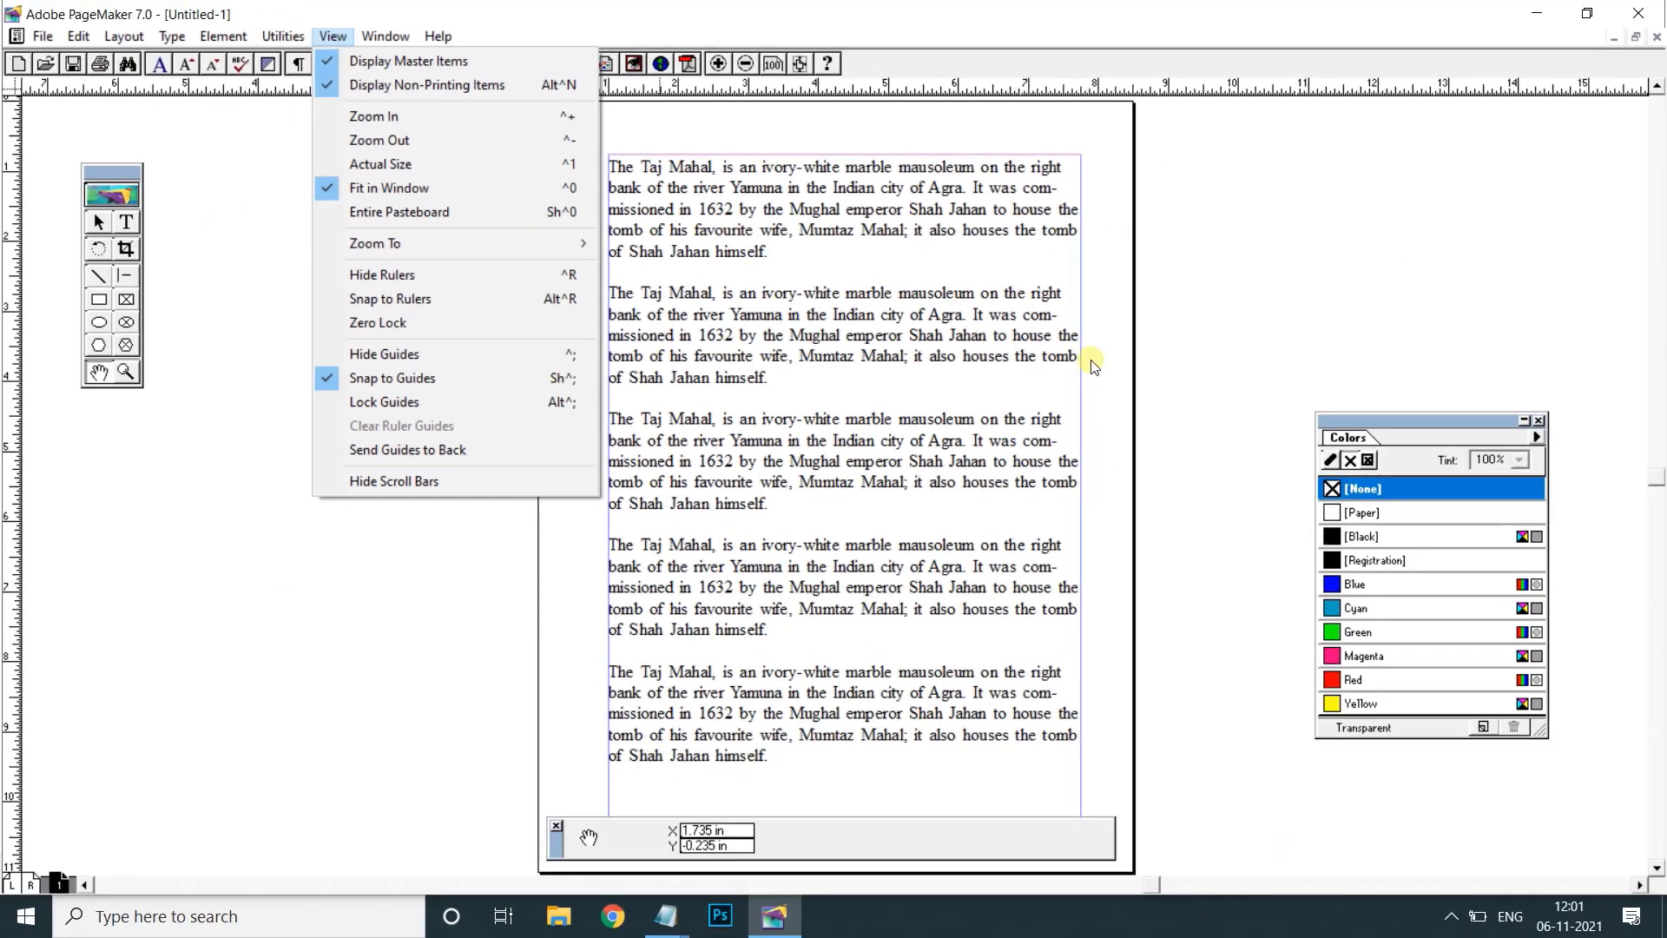
click(1329, 478)
Enlarge the page view to 400% size and reduce it to 50% size.
right_click(960, 390)
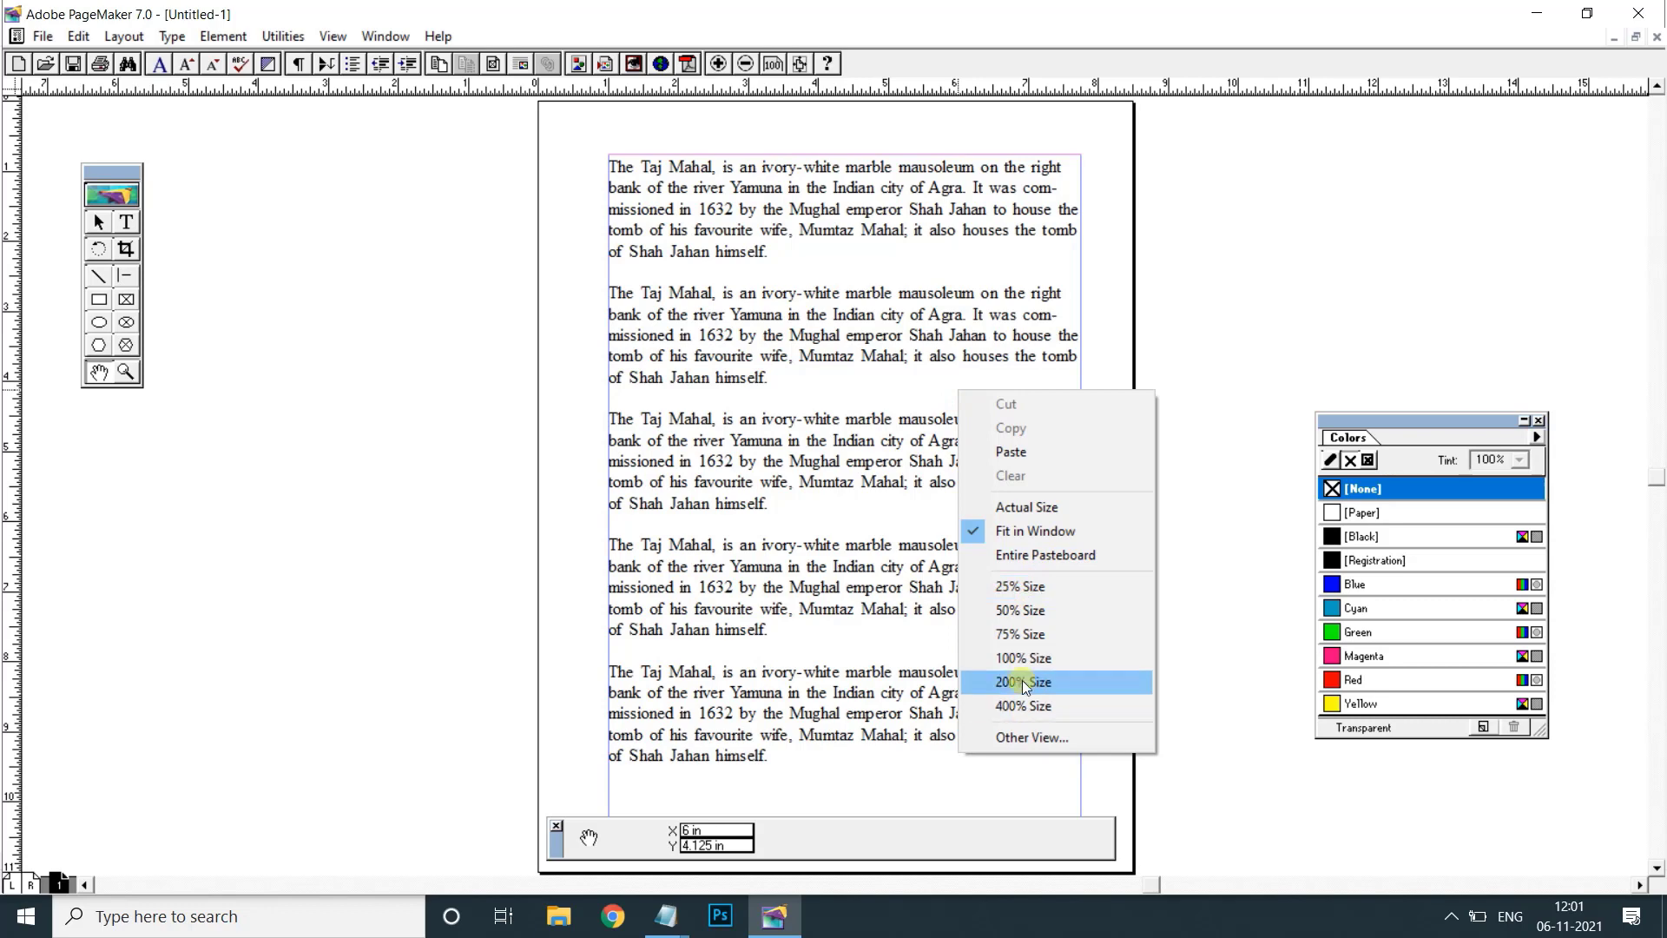
click(1021, 706)
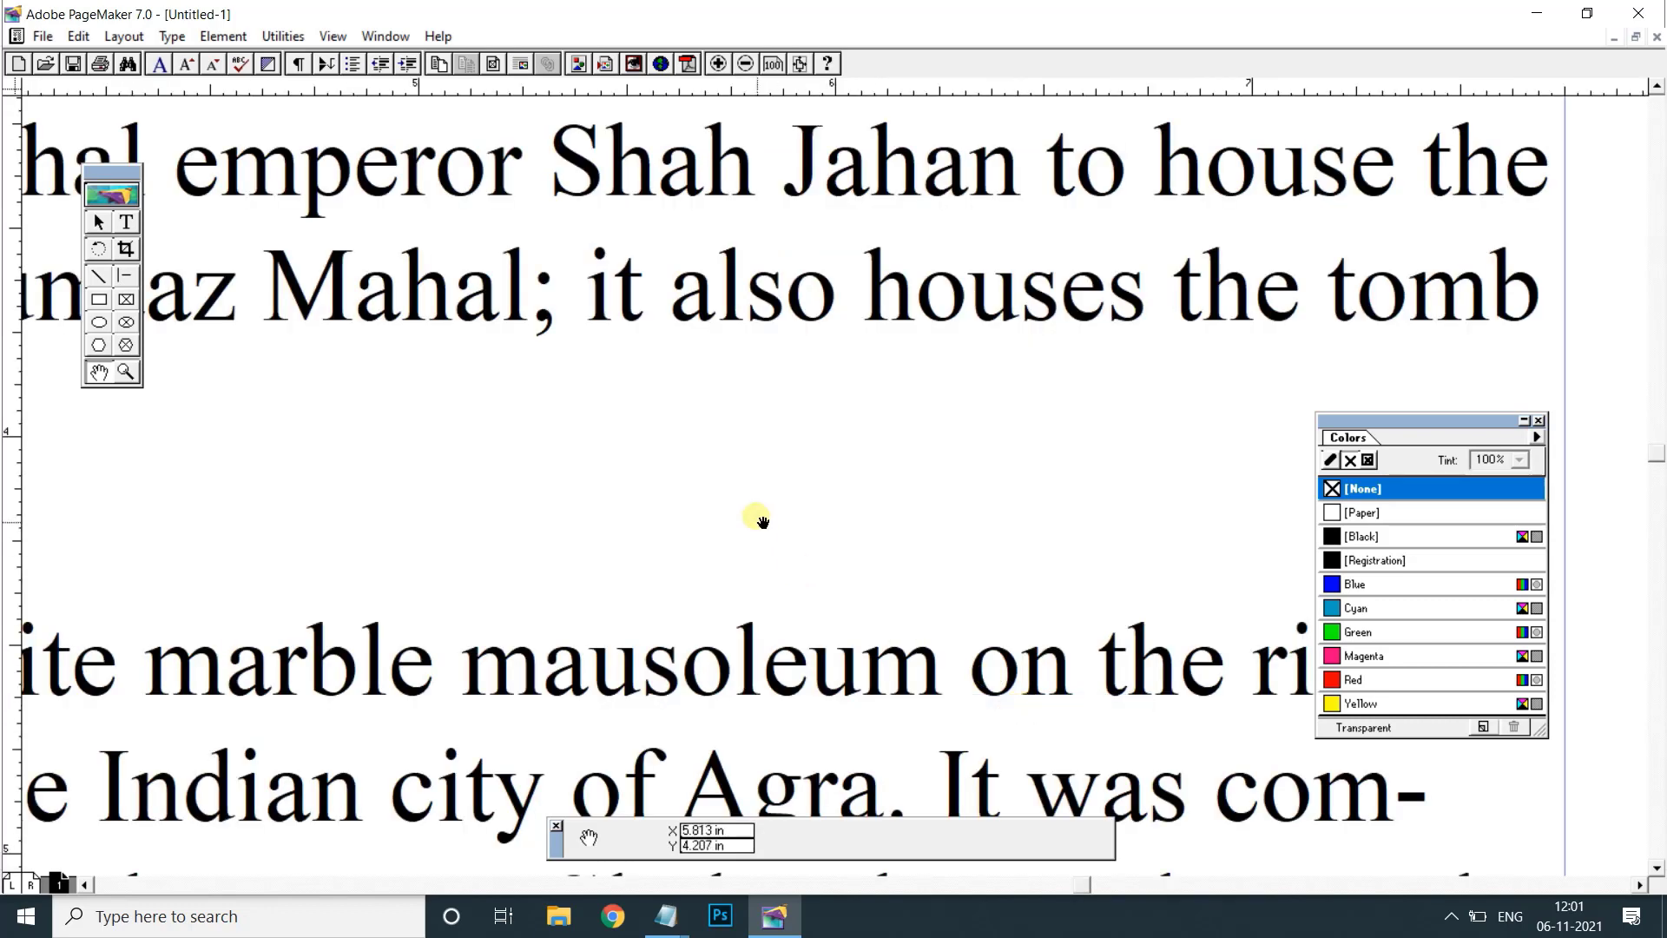
right_click(712, 397)
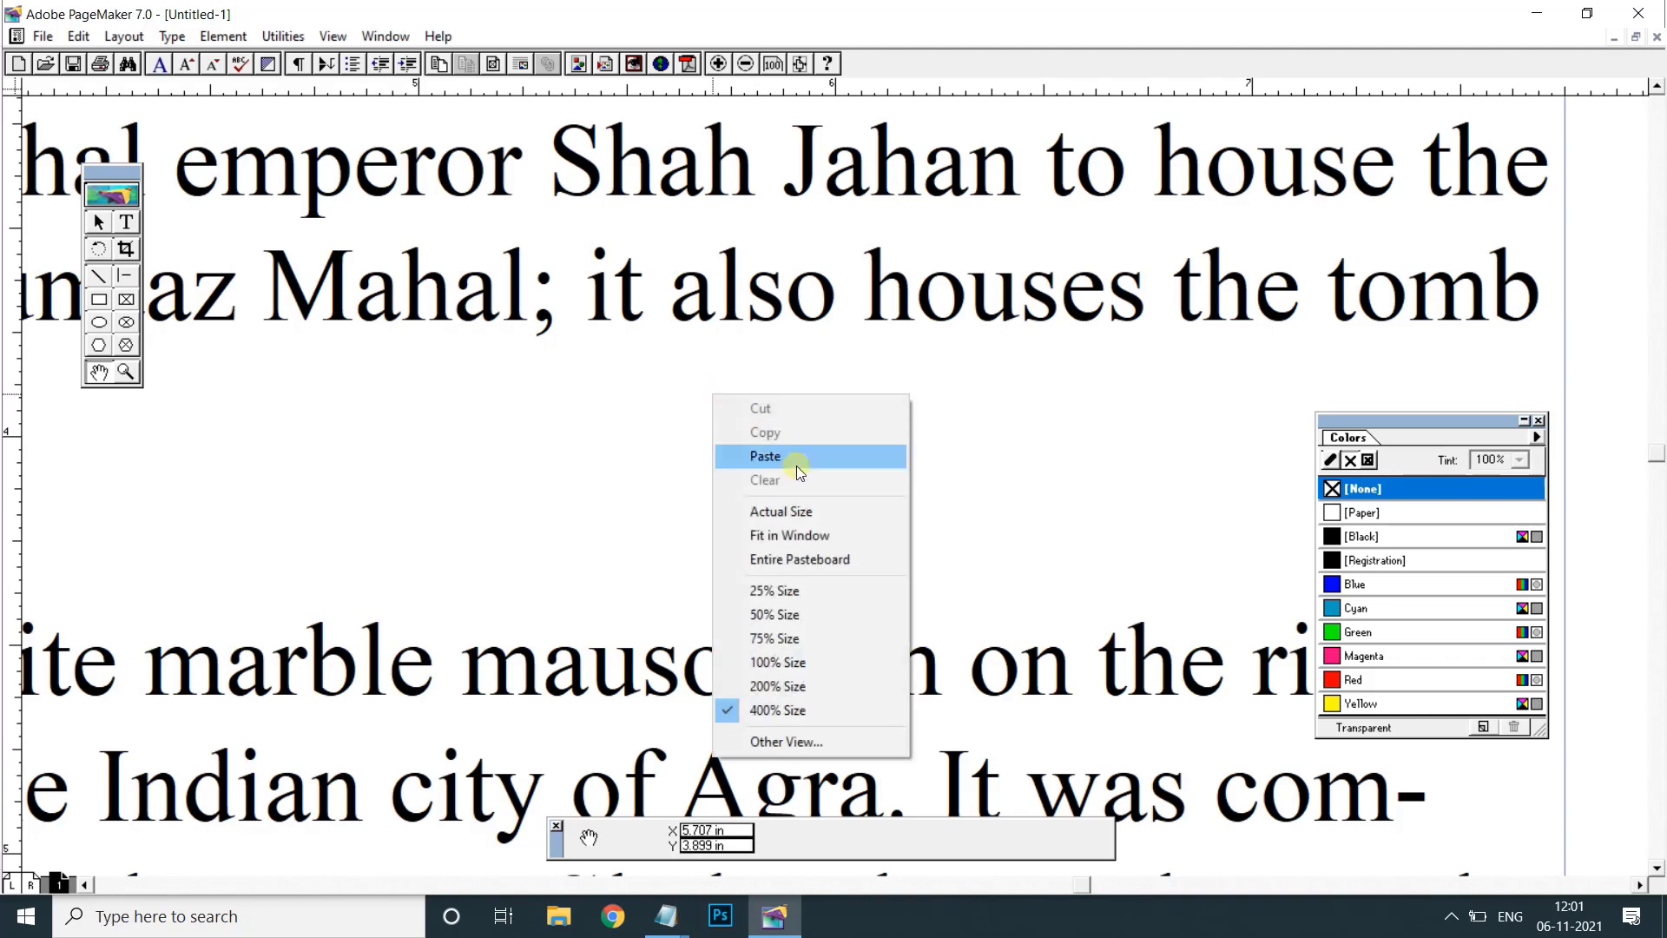
click(776, 616)
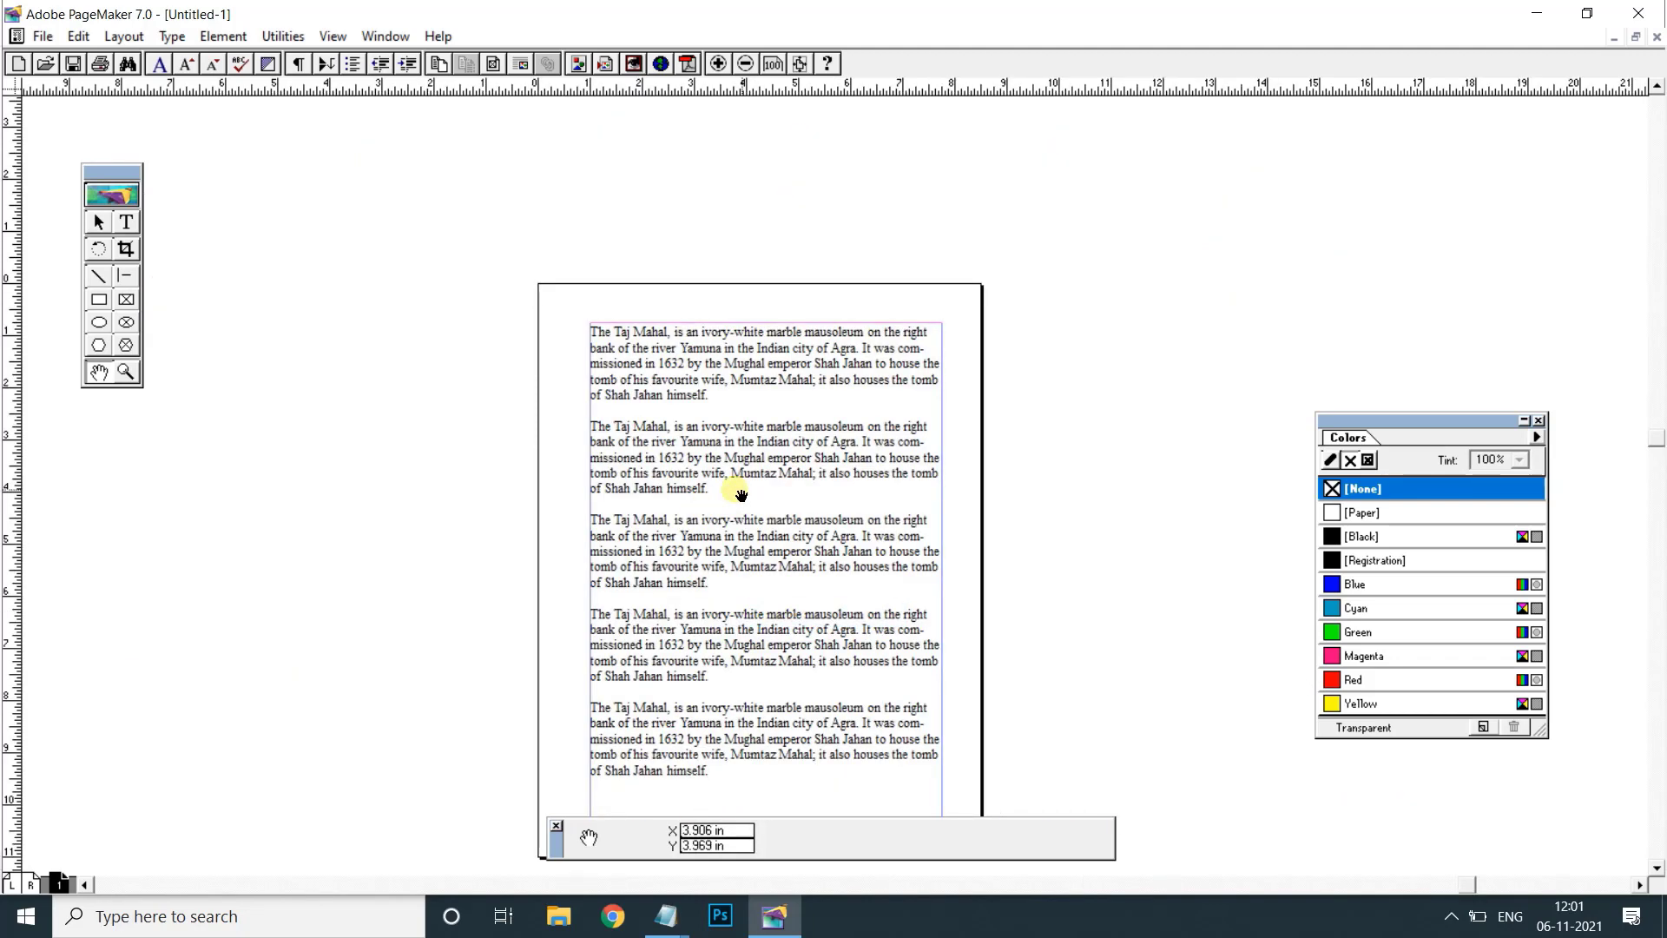
Return from the 50% view to the whole page fitted in the window.
right_click(751, 434)
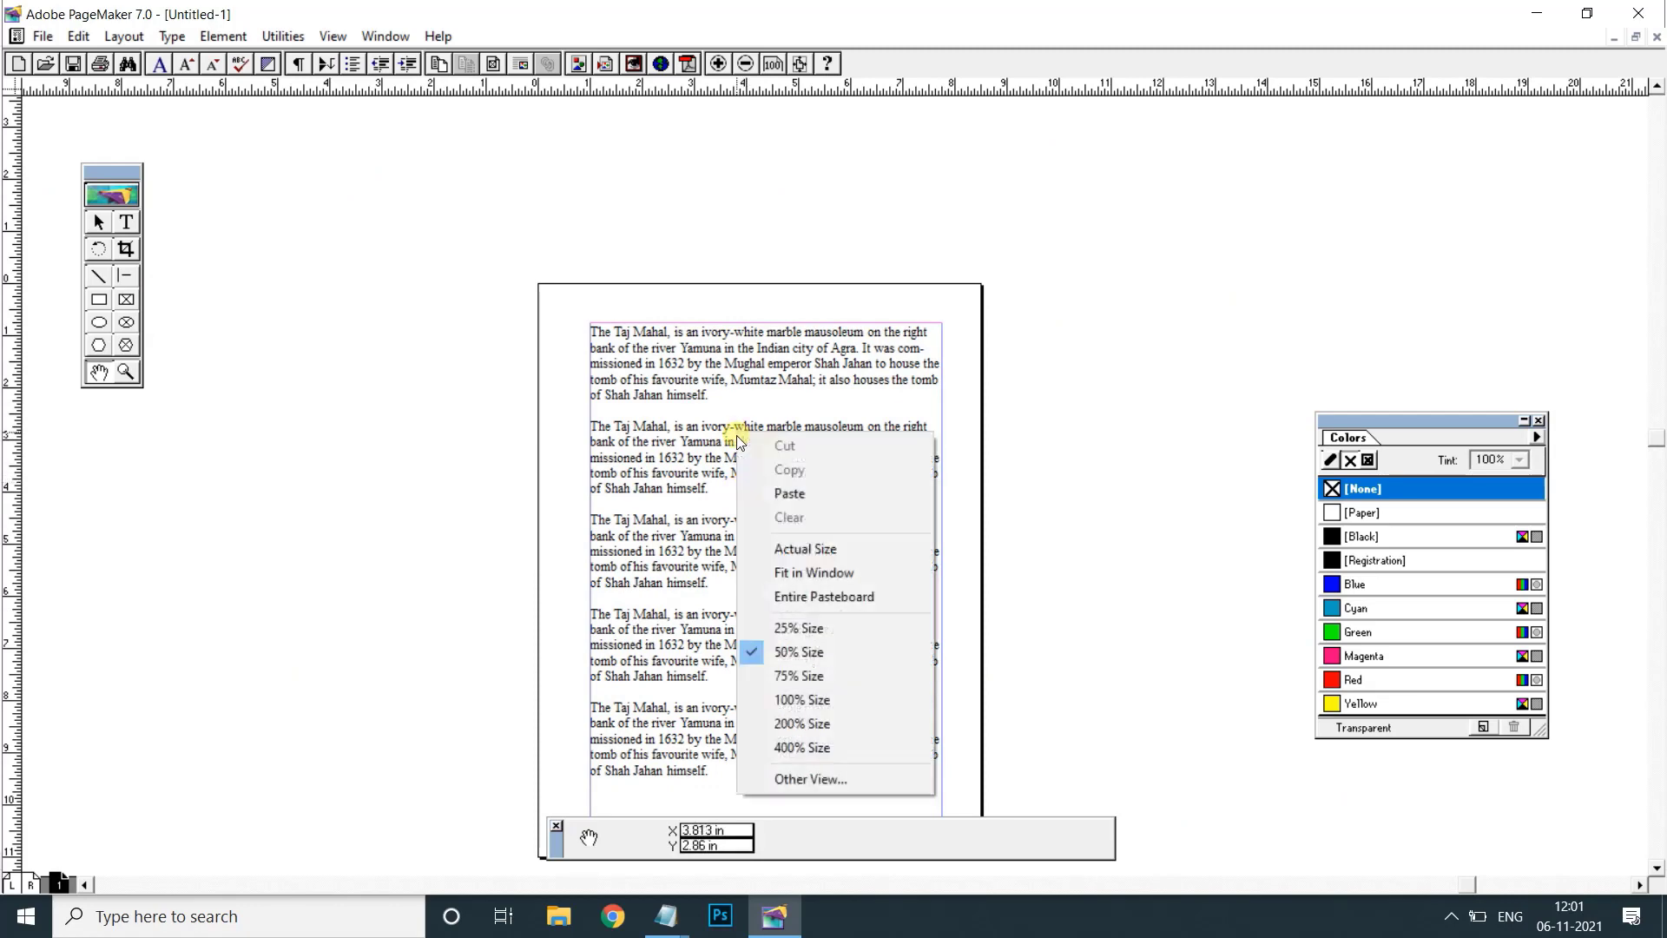
click(790, 570)
right_click(834, 510)
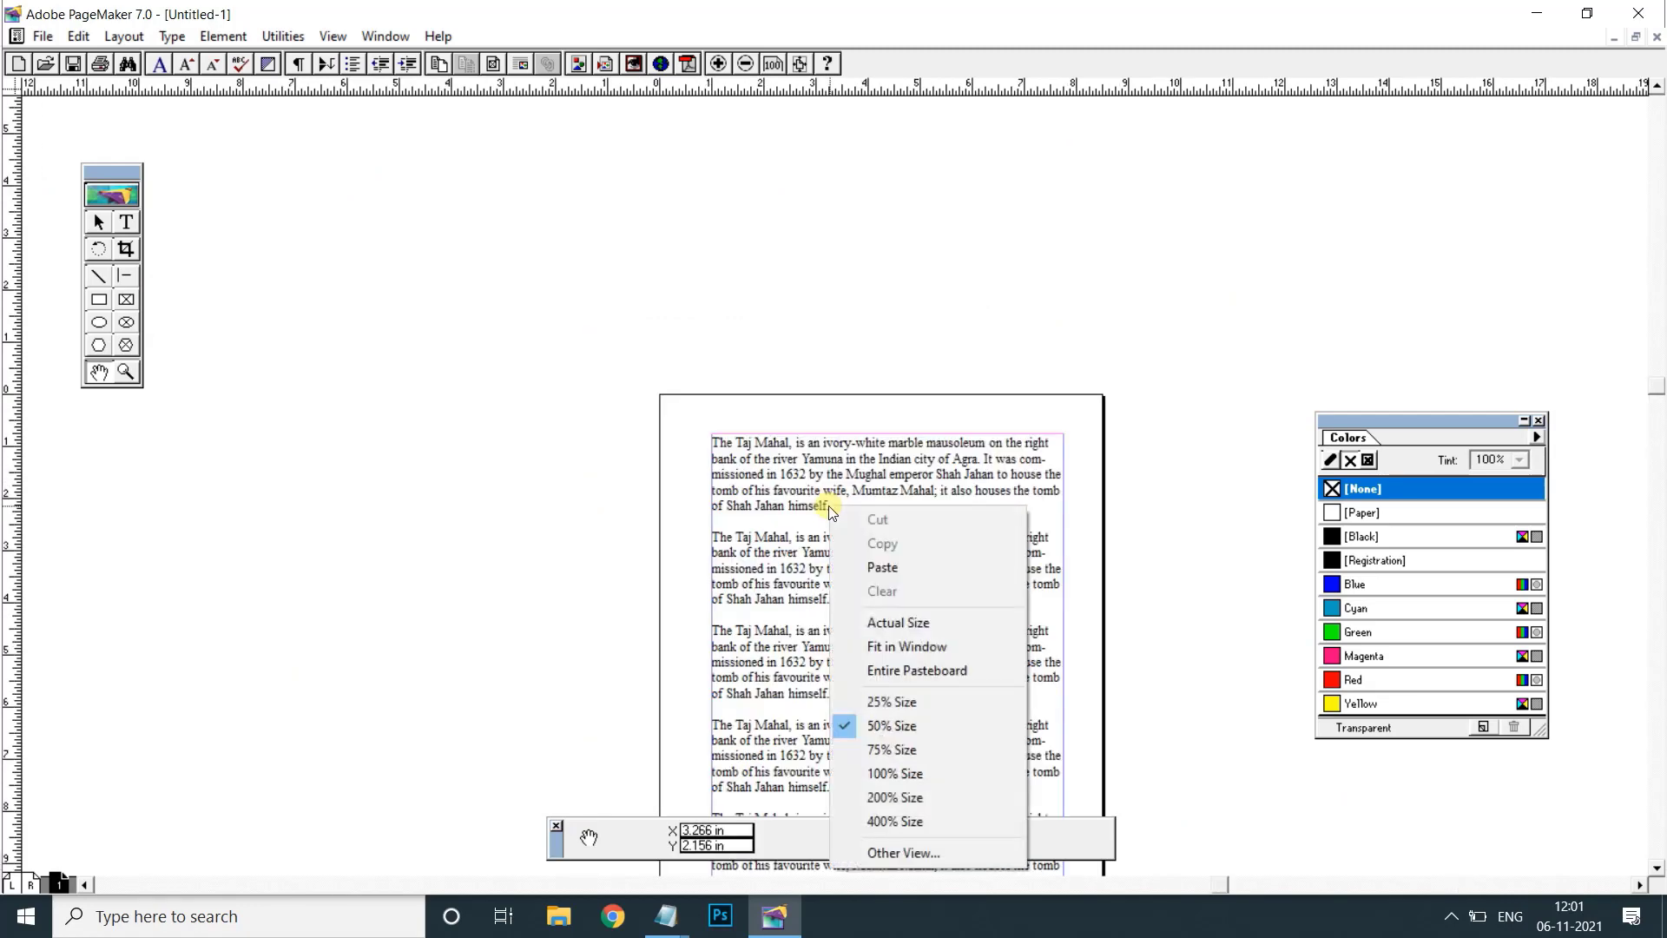
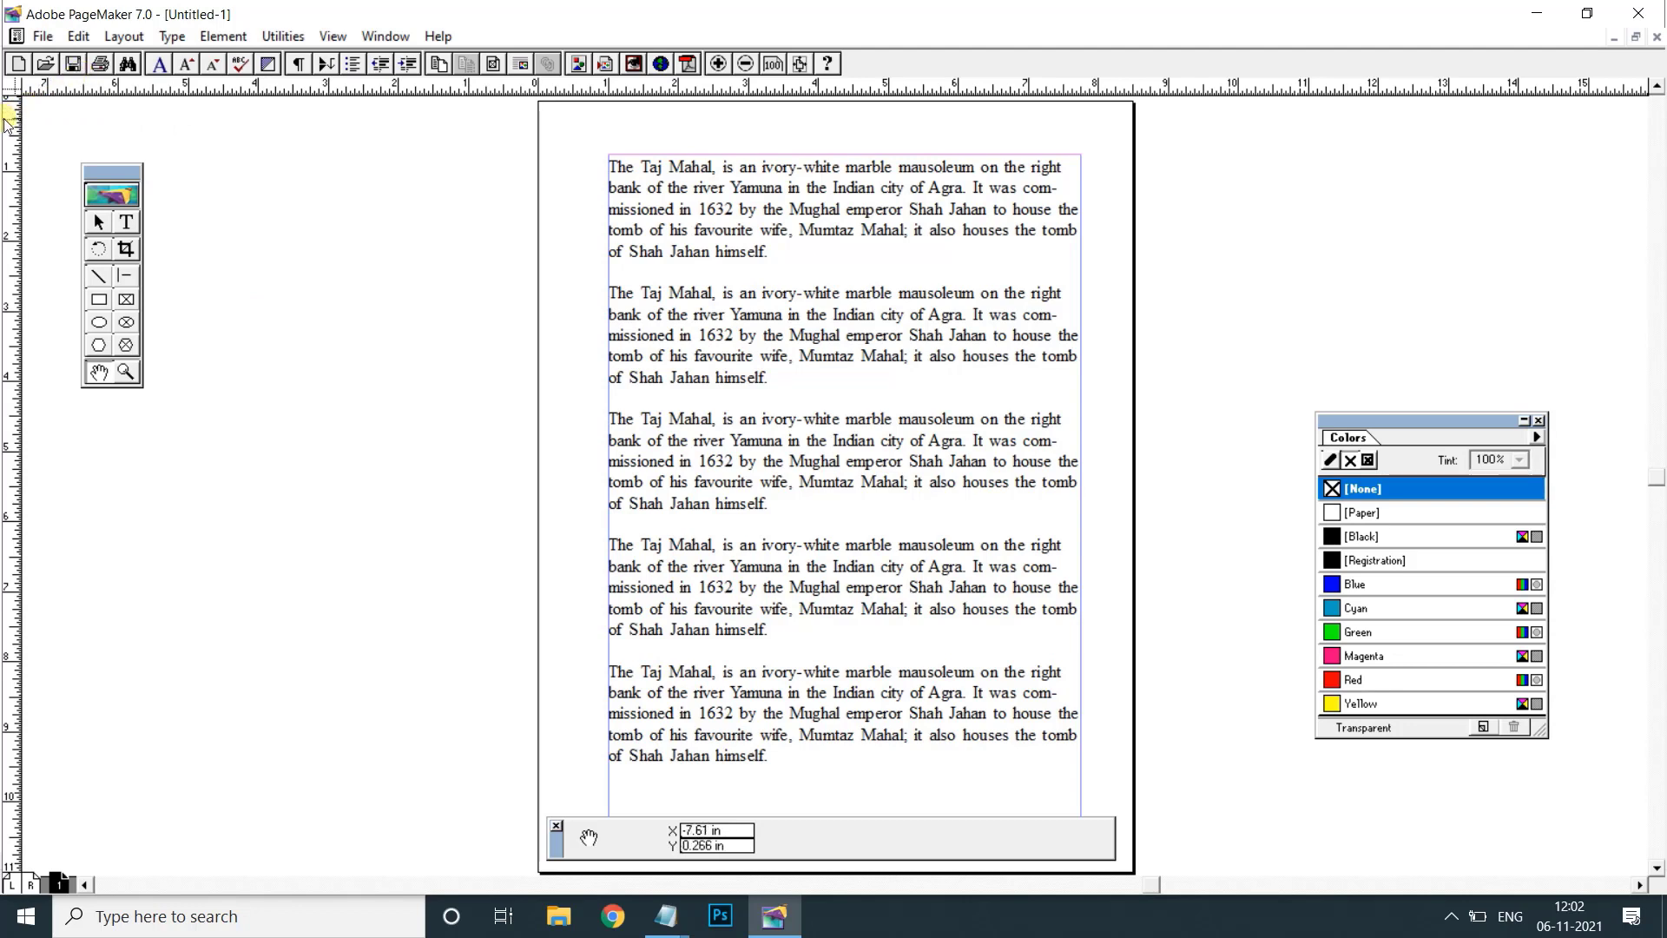
Hide the rulers around the page and show them again.
click(332, 39)
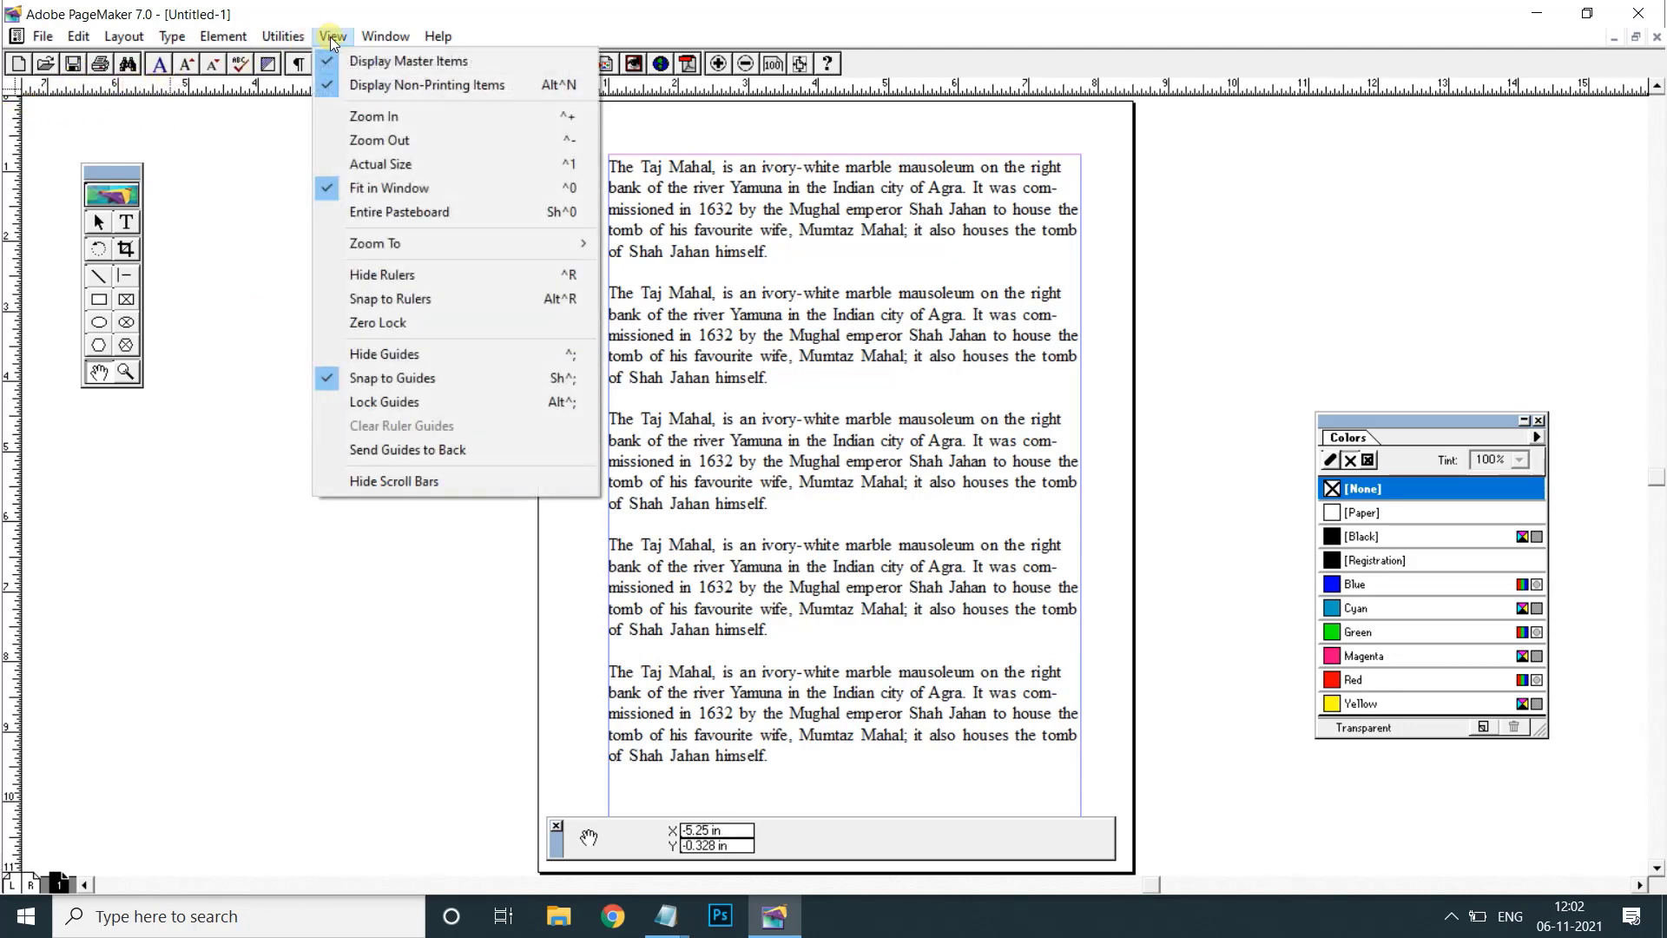
click(384, 274)
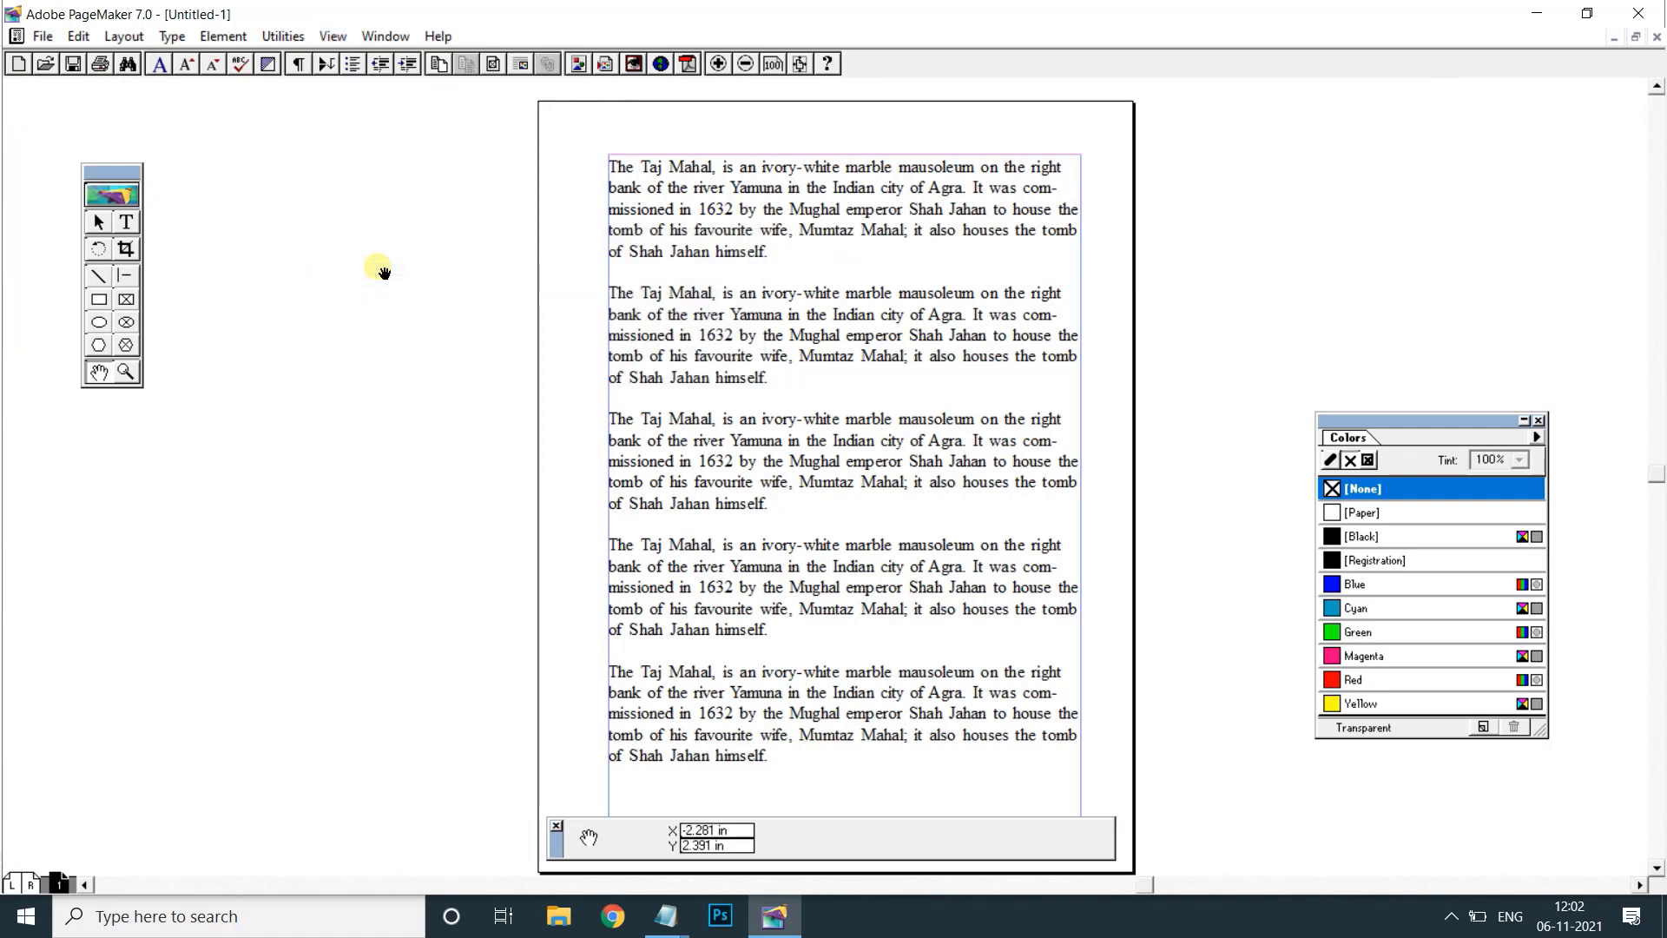
click(332, 40)
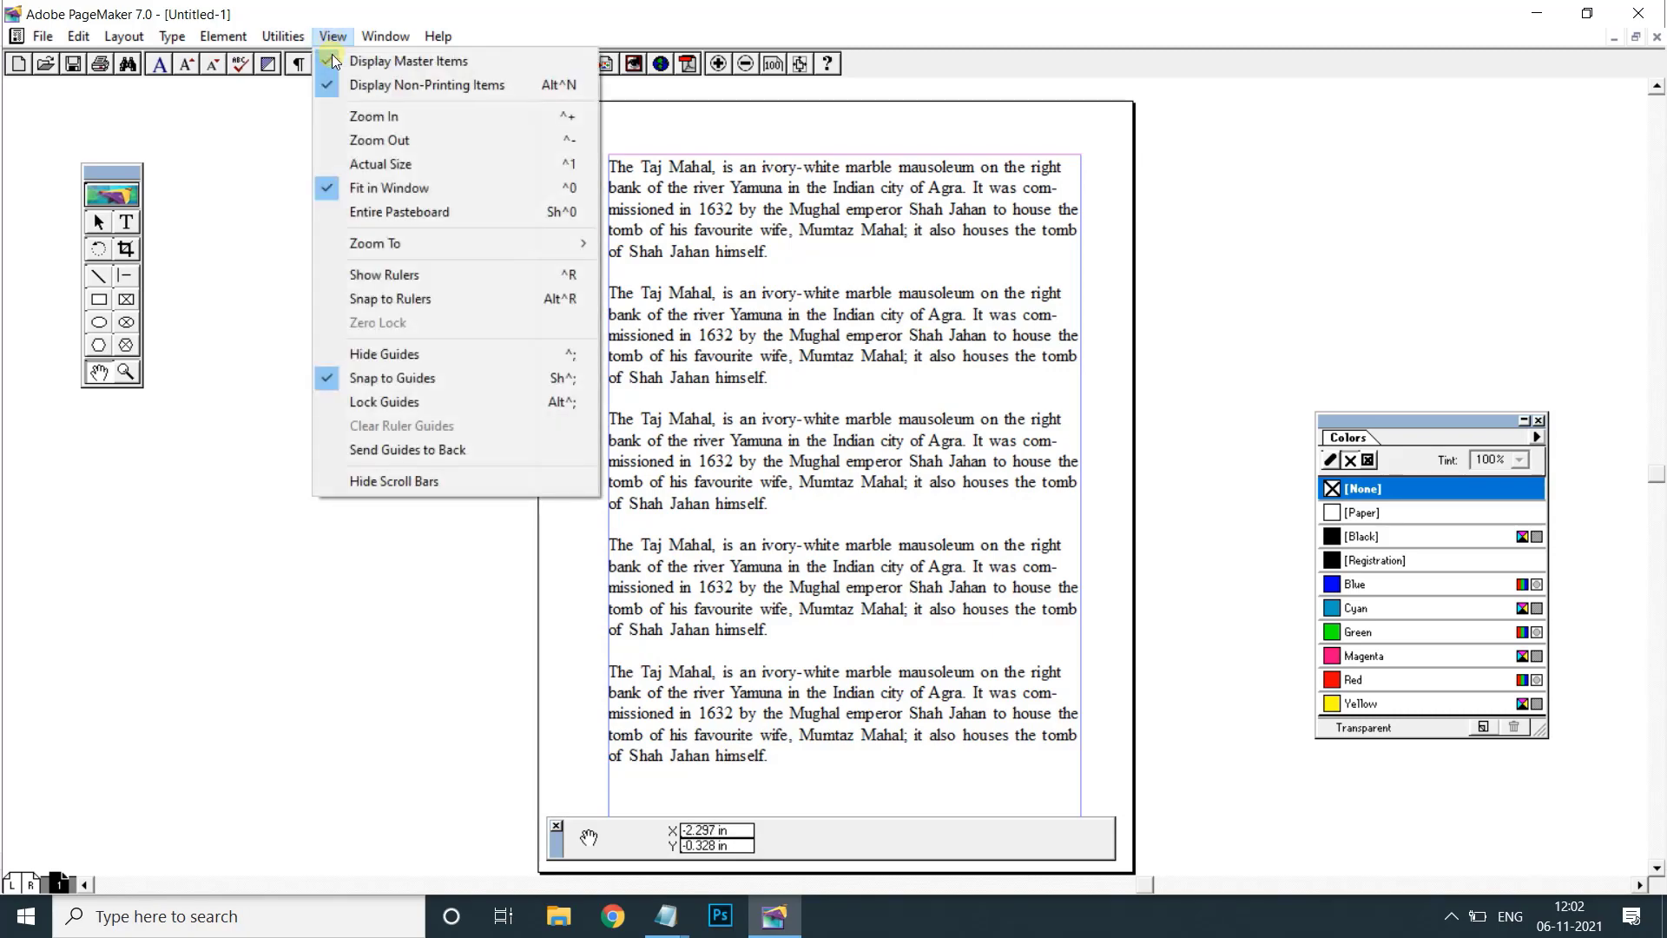
click(395, 278)
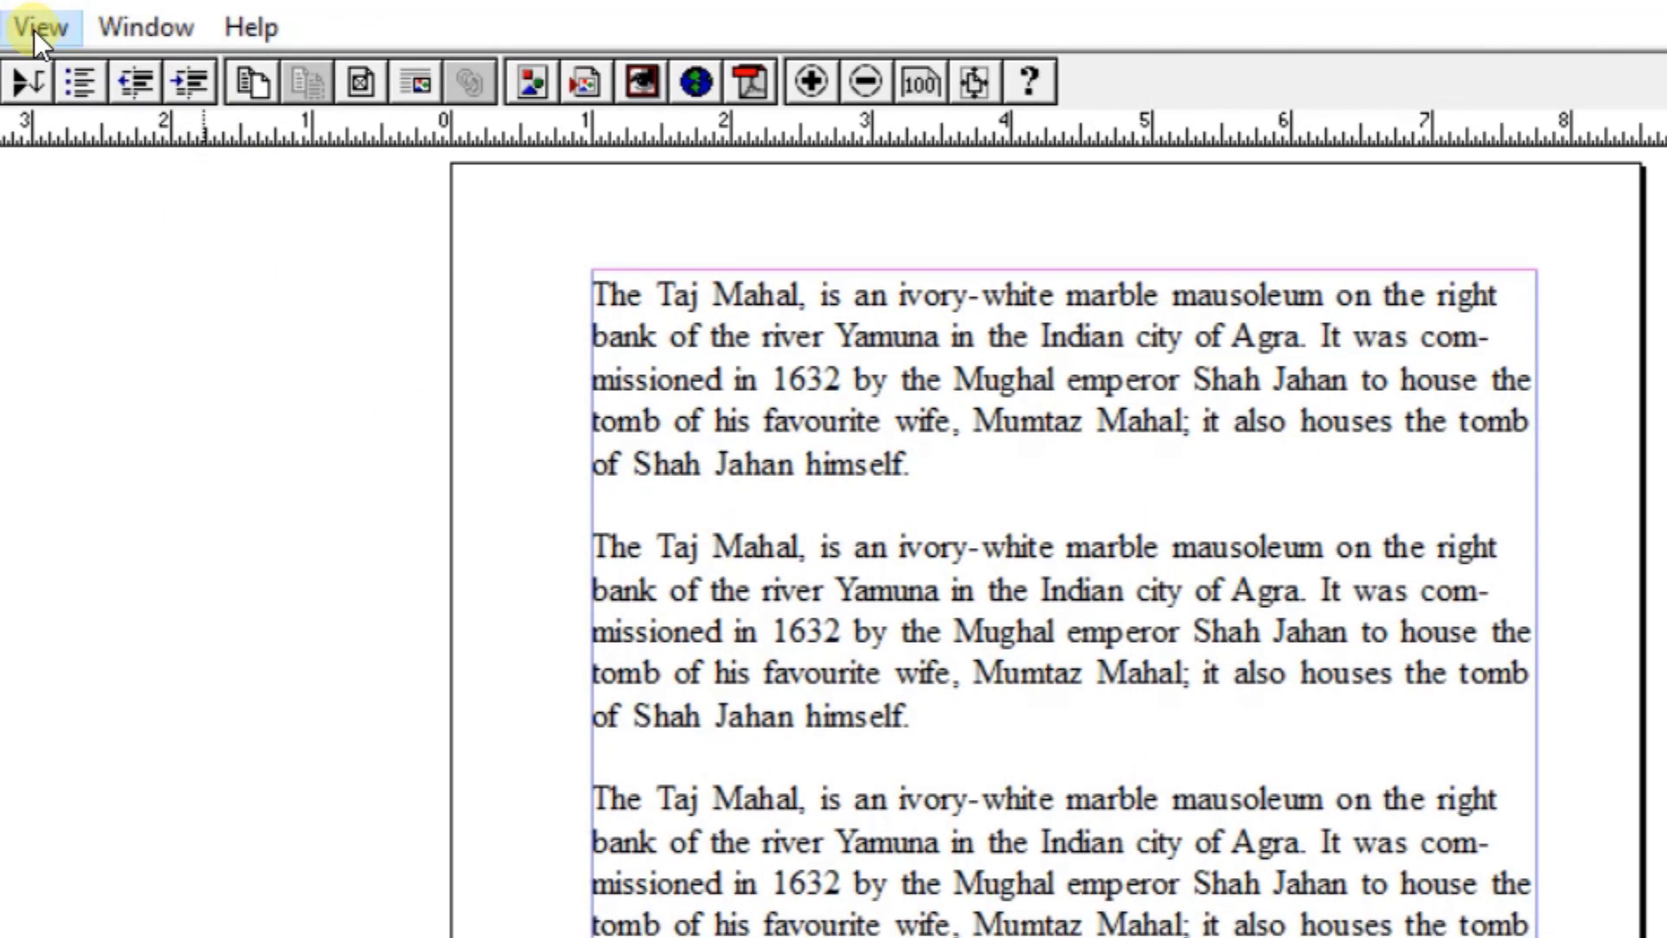
Move the rulers' zero point from the page's upper-left corner to near the middle of the text page.
click(66, 30)
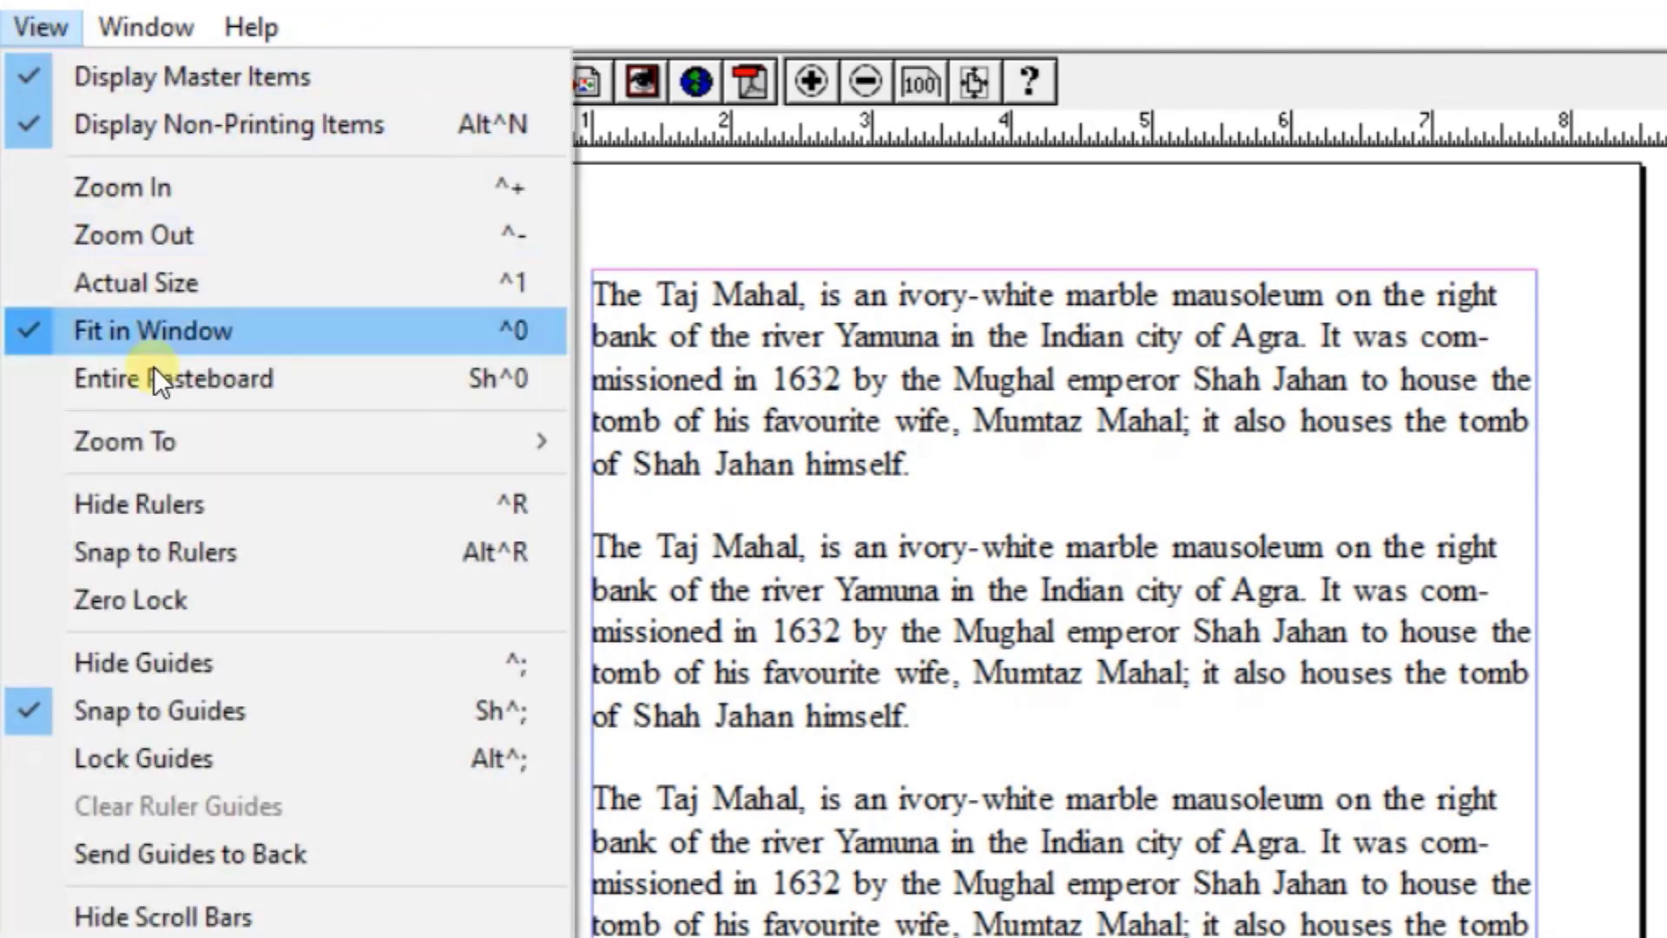
click(168, 604)
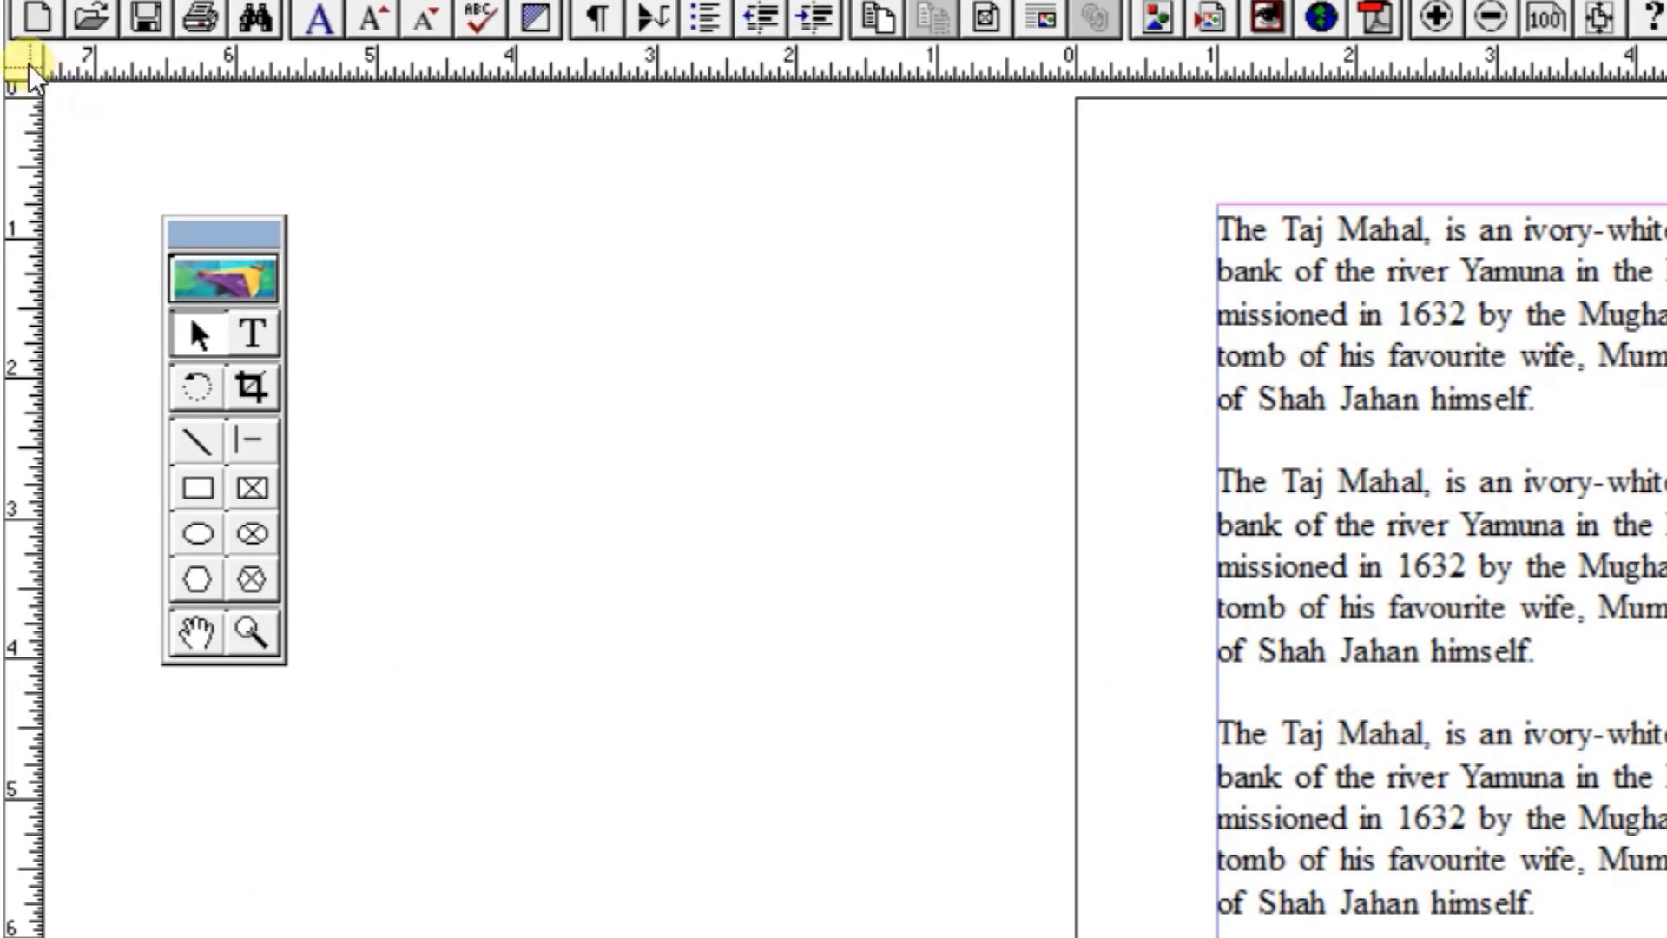
mouse_move(35, 73)
mouse_down()
mouse_move(135, 139)
mouse_move(794, 330)
mouse_move(27, 62)
mouse_move(472, 294)
mouse_move(640, 492)
mouse_move(707, 651)
mouse_move(812, 751)
mouse_move(973, 773)
mouse_move(972, 702)
mouse_move(43, 256)
mouse_move(24, 62)
mouse_up()
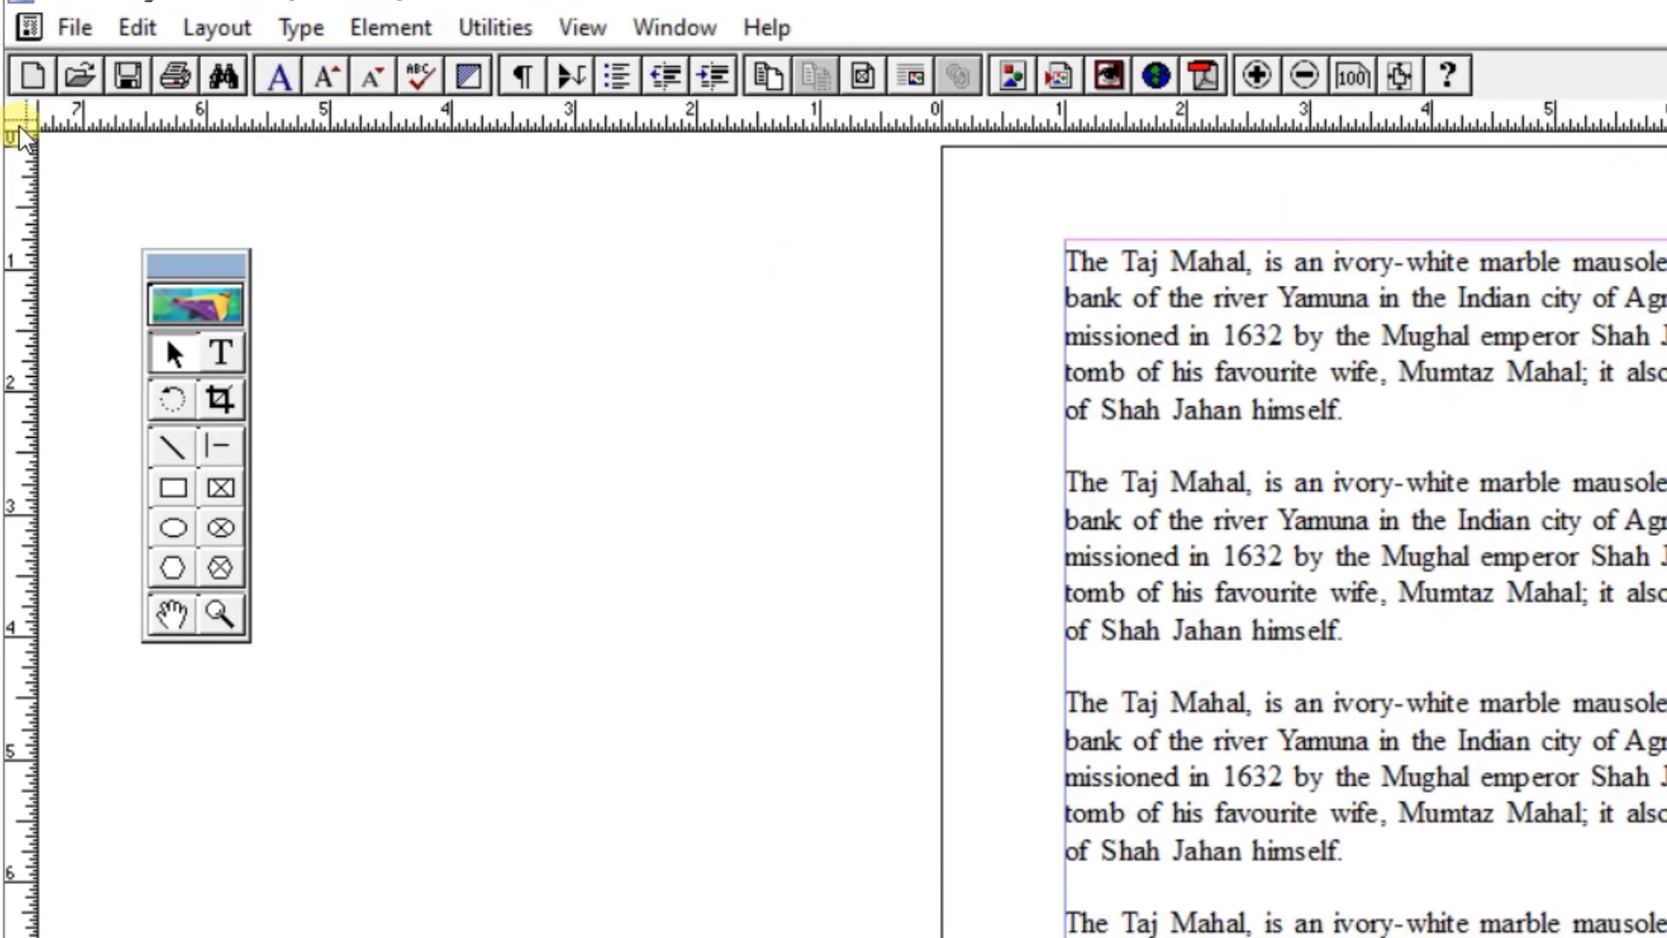
drag(19, 117, 1560, 858)
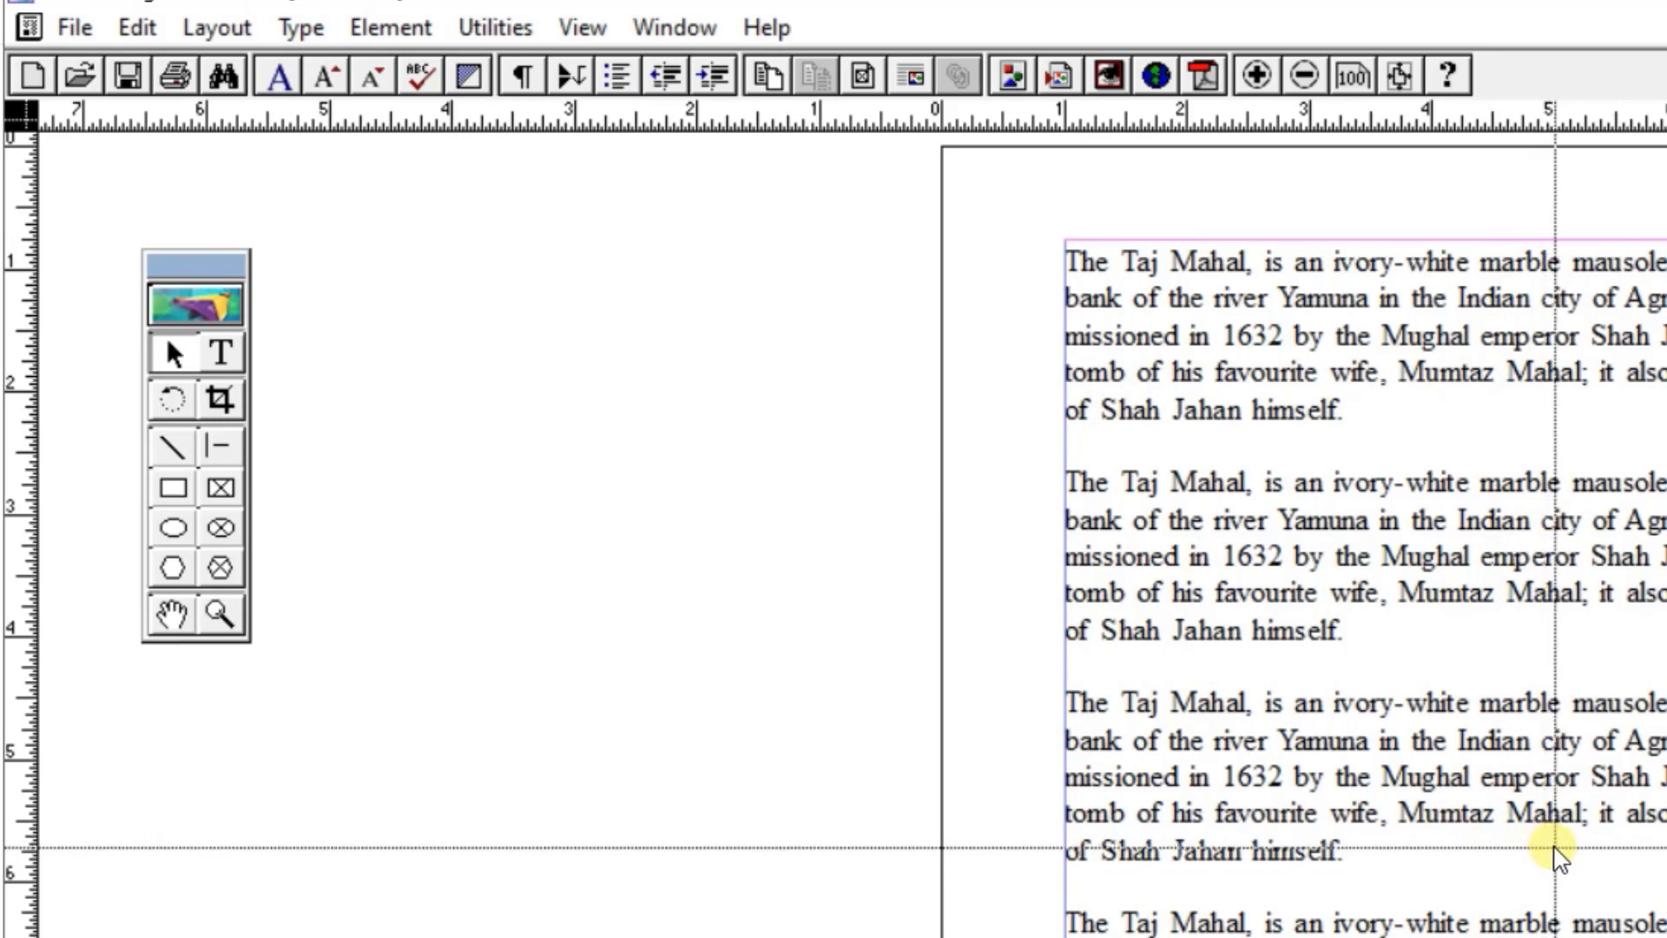
drag(1560, 858, 1562, 858)
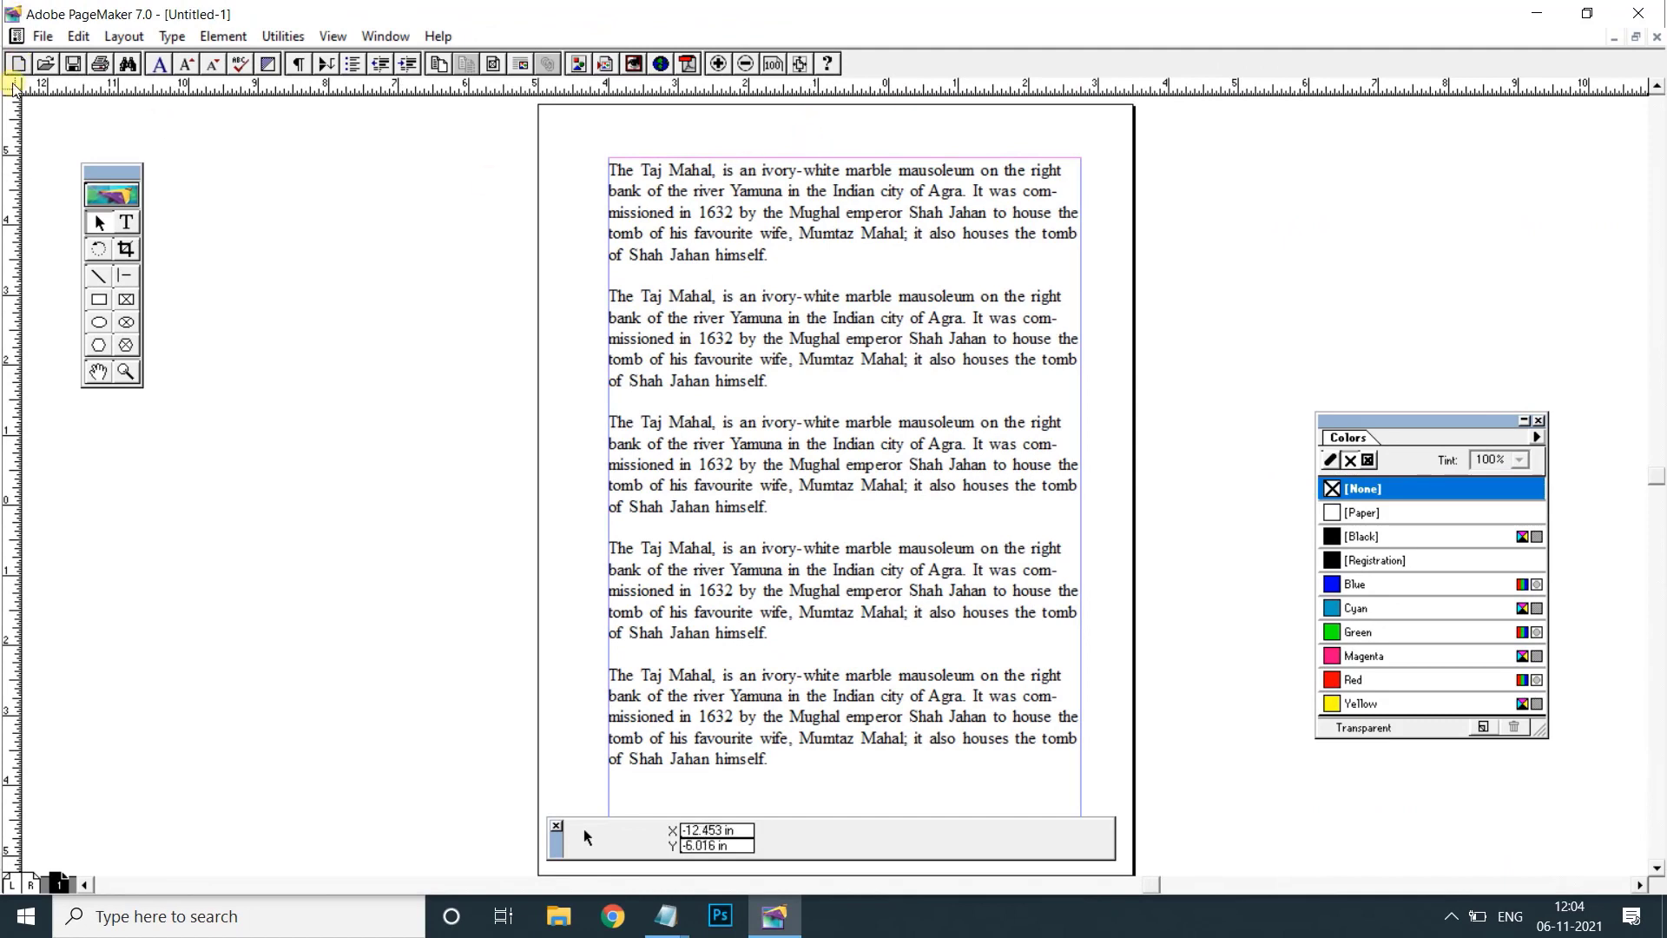
Turn on Zero Lock, try to move the ruler zero point, and turn the lock off again.
click(333, 35)
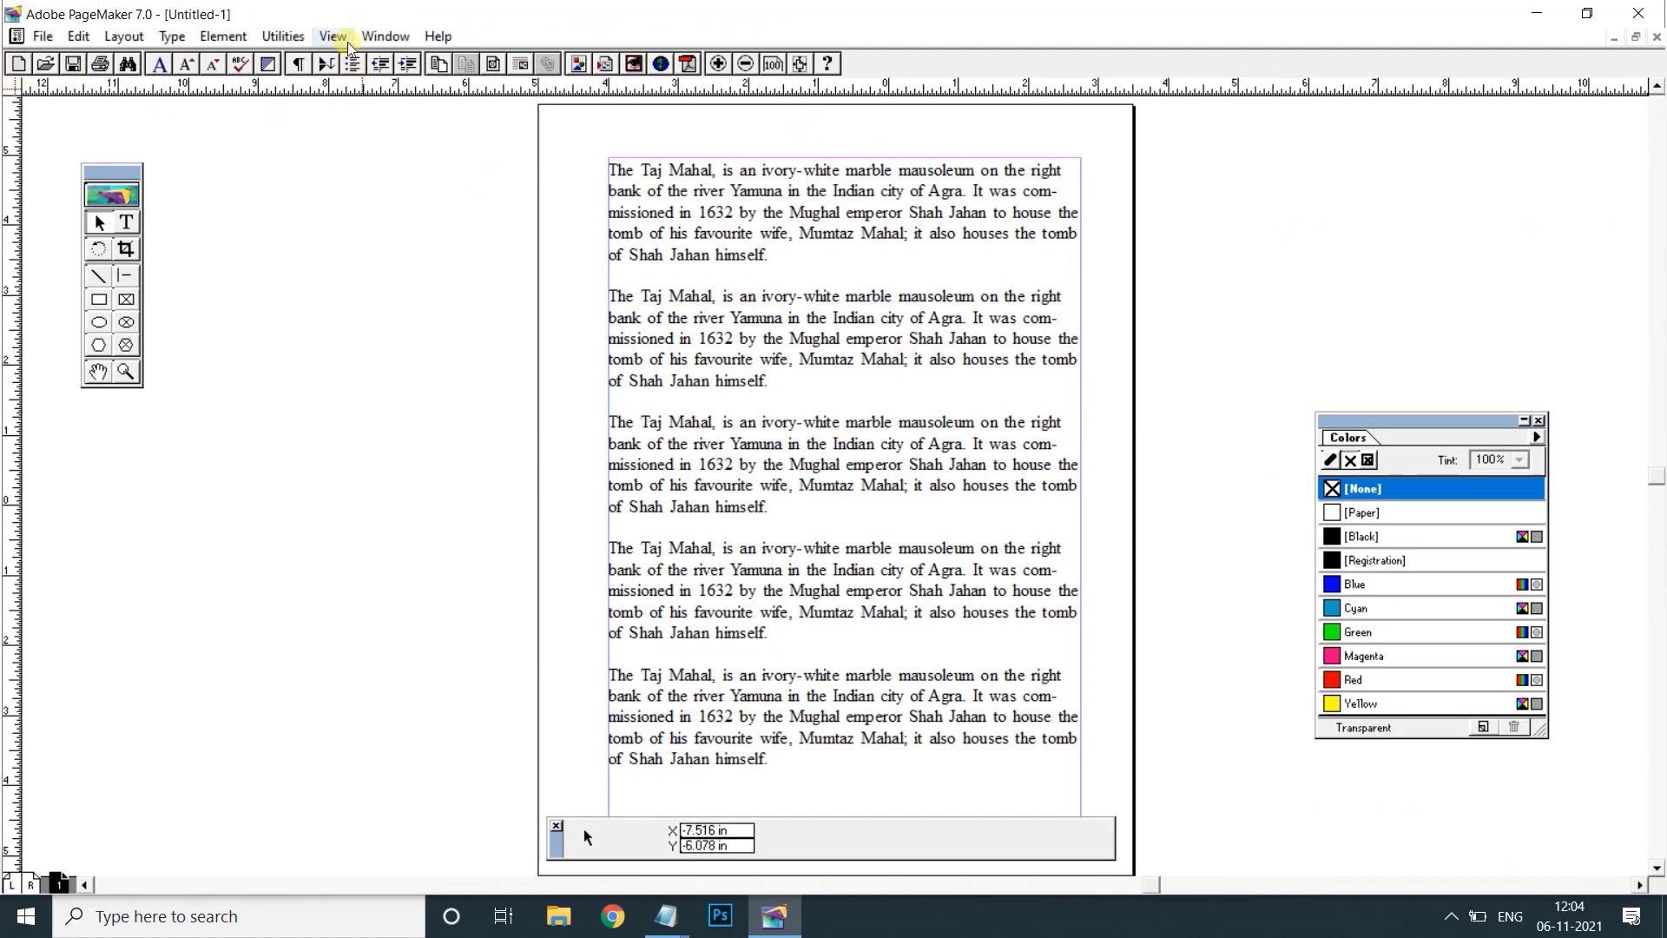
click(375, 322)
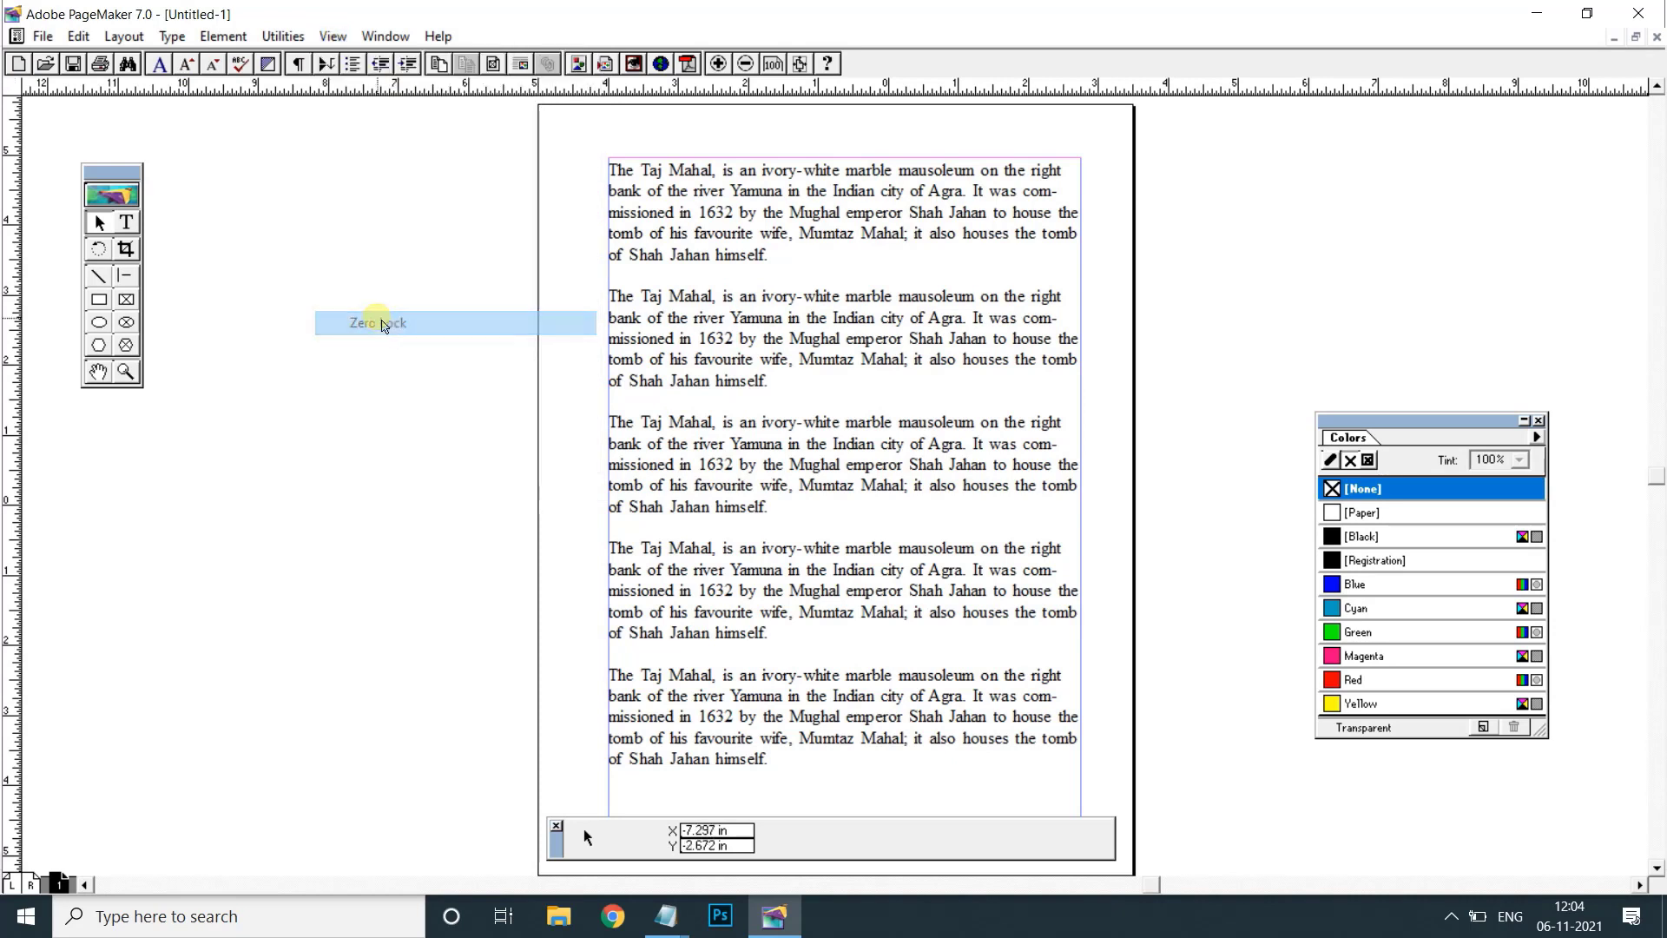
mouse_move(13, 91)
mouse_down()
mouse_move(43, 122)
mouse_move(440, 164)
mouse_move(249, 130)
mouse_move(47, 136)
mouse_move(26, 97)
mouse_up()
click(339, 38)
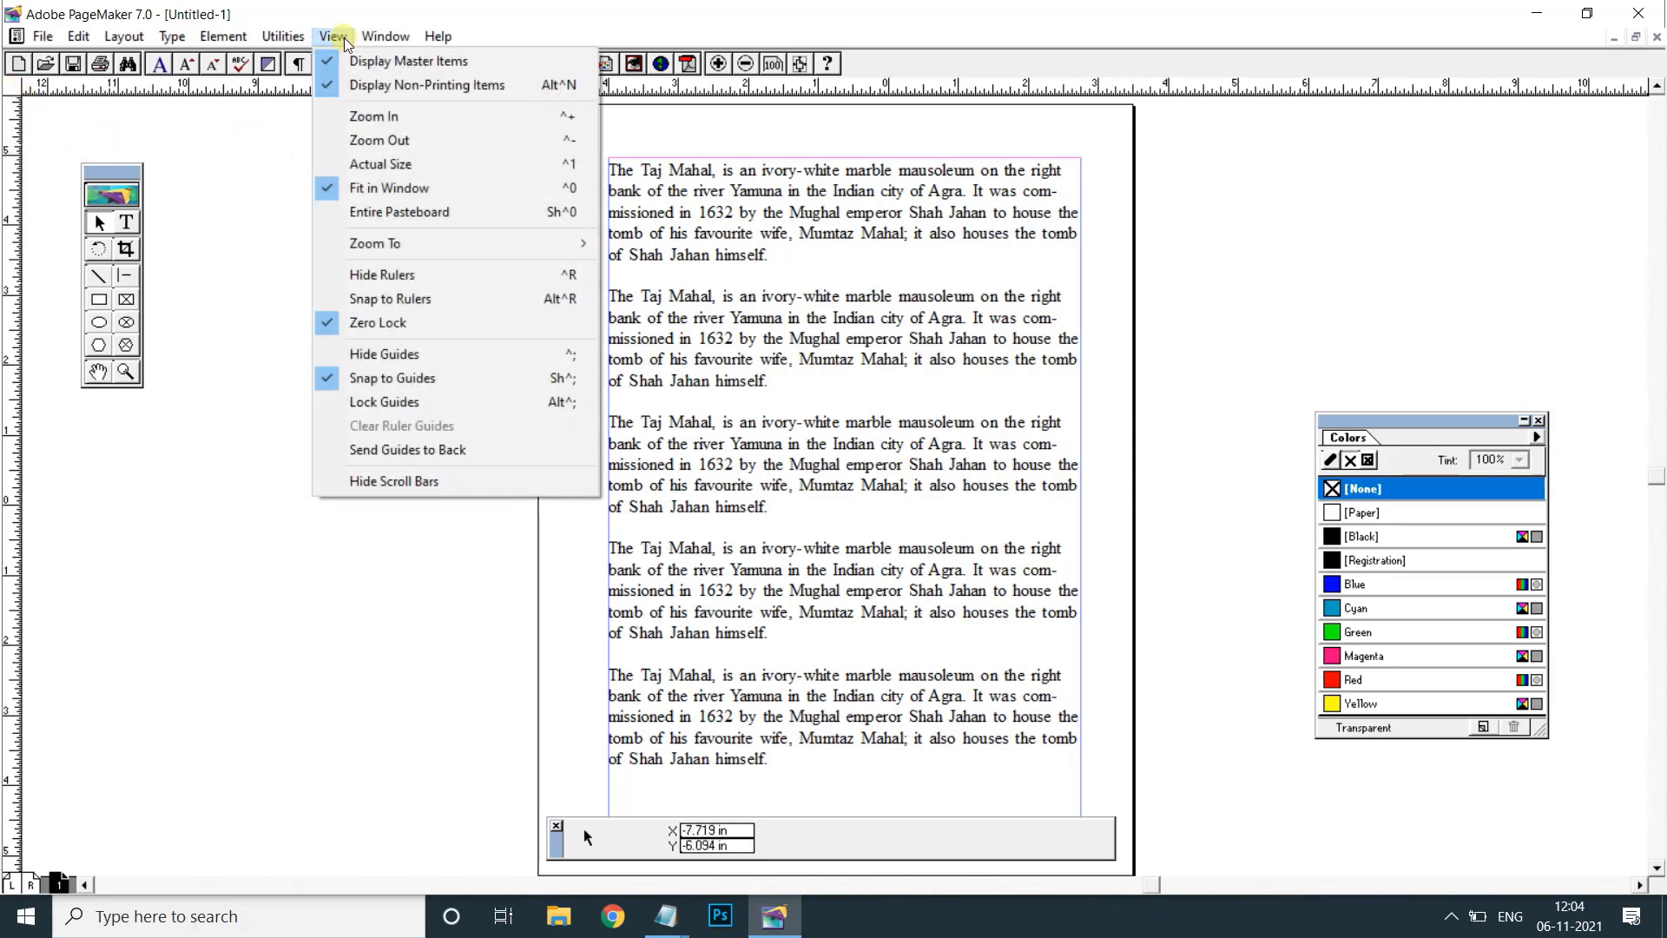
click(371, 323)
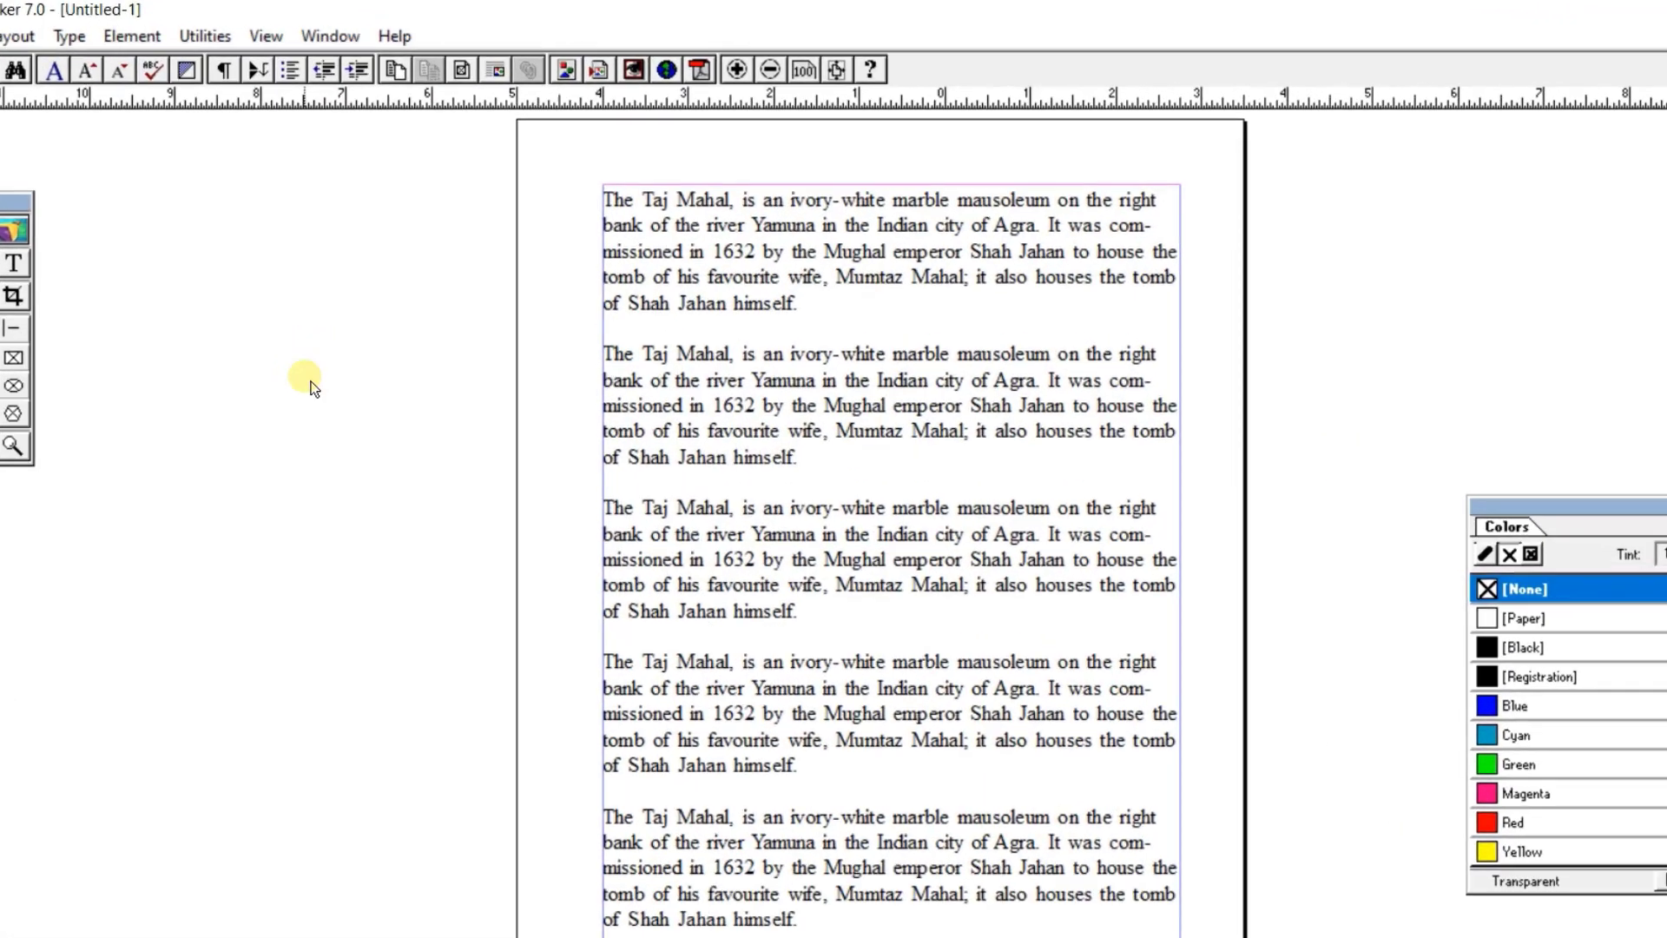
Add three vertical ruler guides across the text and one horizontal ruler guide between the first two paragraphs.
click(332, 35)
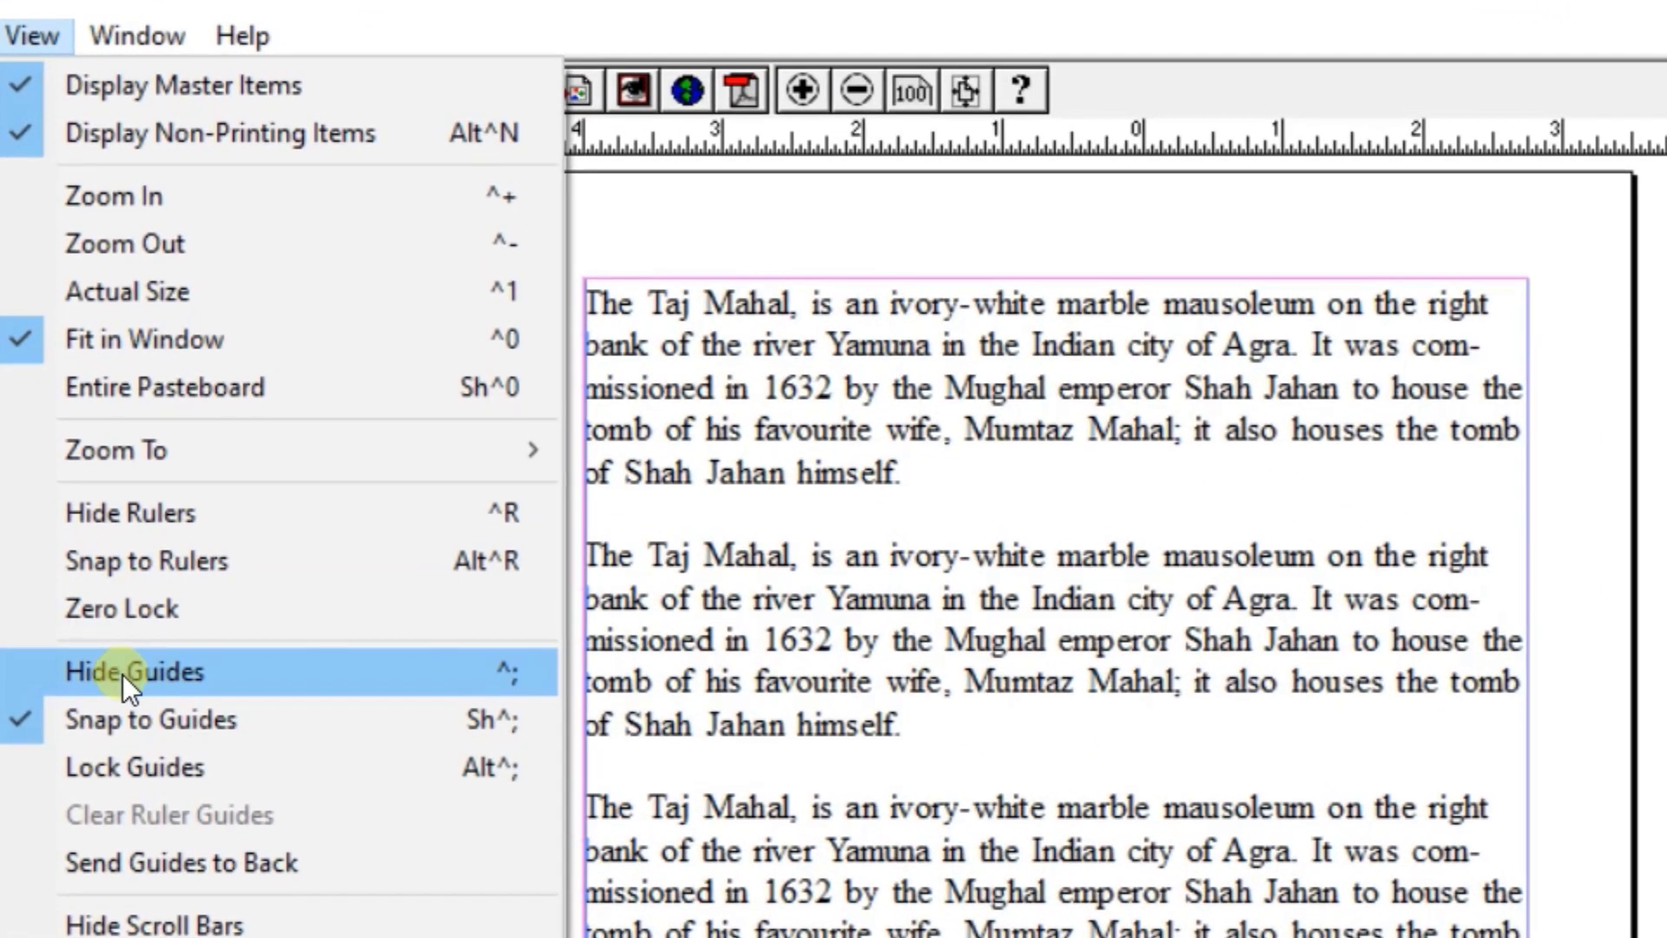
click(130, 862)
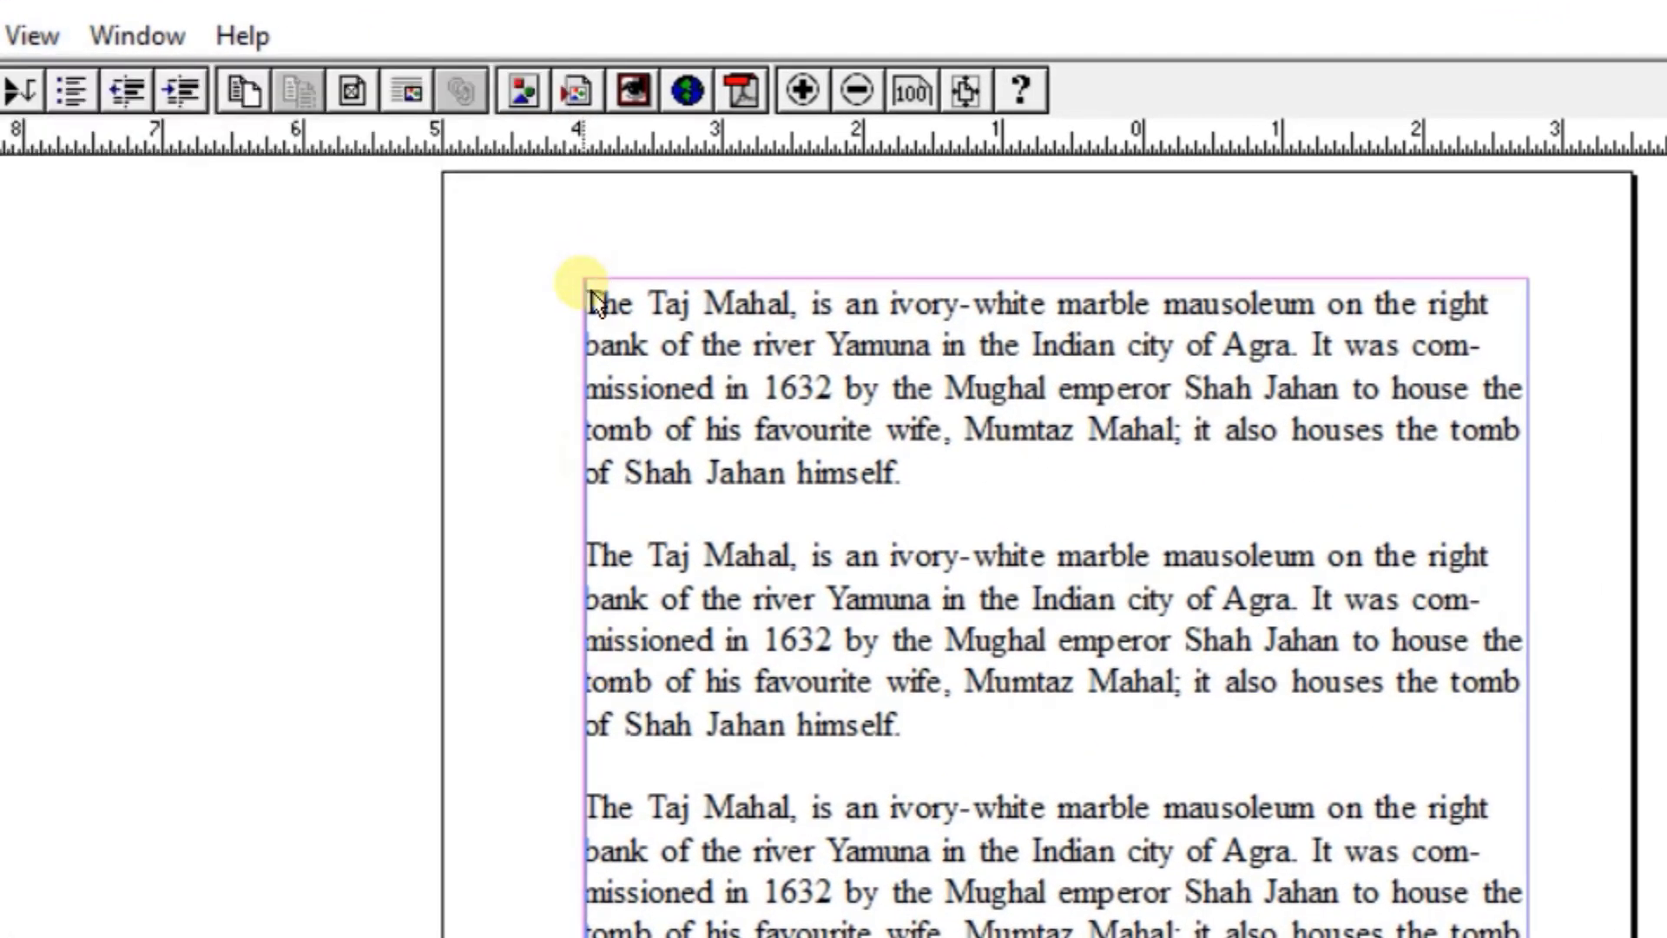
mouse_move(584, 372)
mouse_down()
mouse_move(648, 395)
mouse_move(593, 373)
mouse_move(599, 392)
mouse_up()
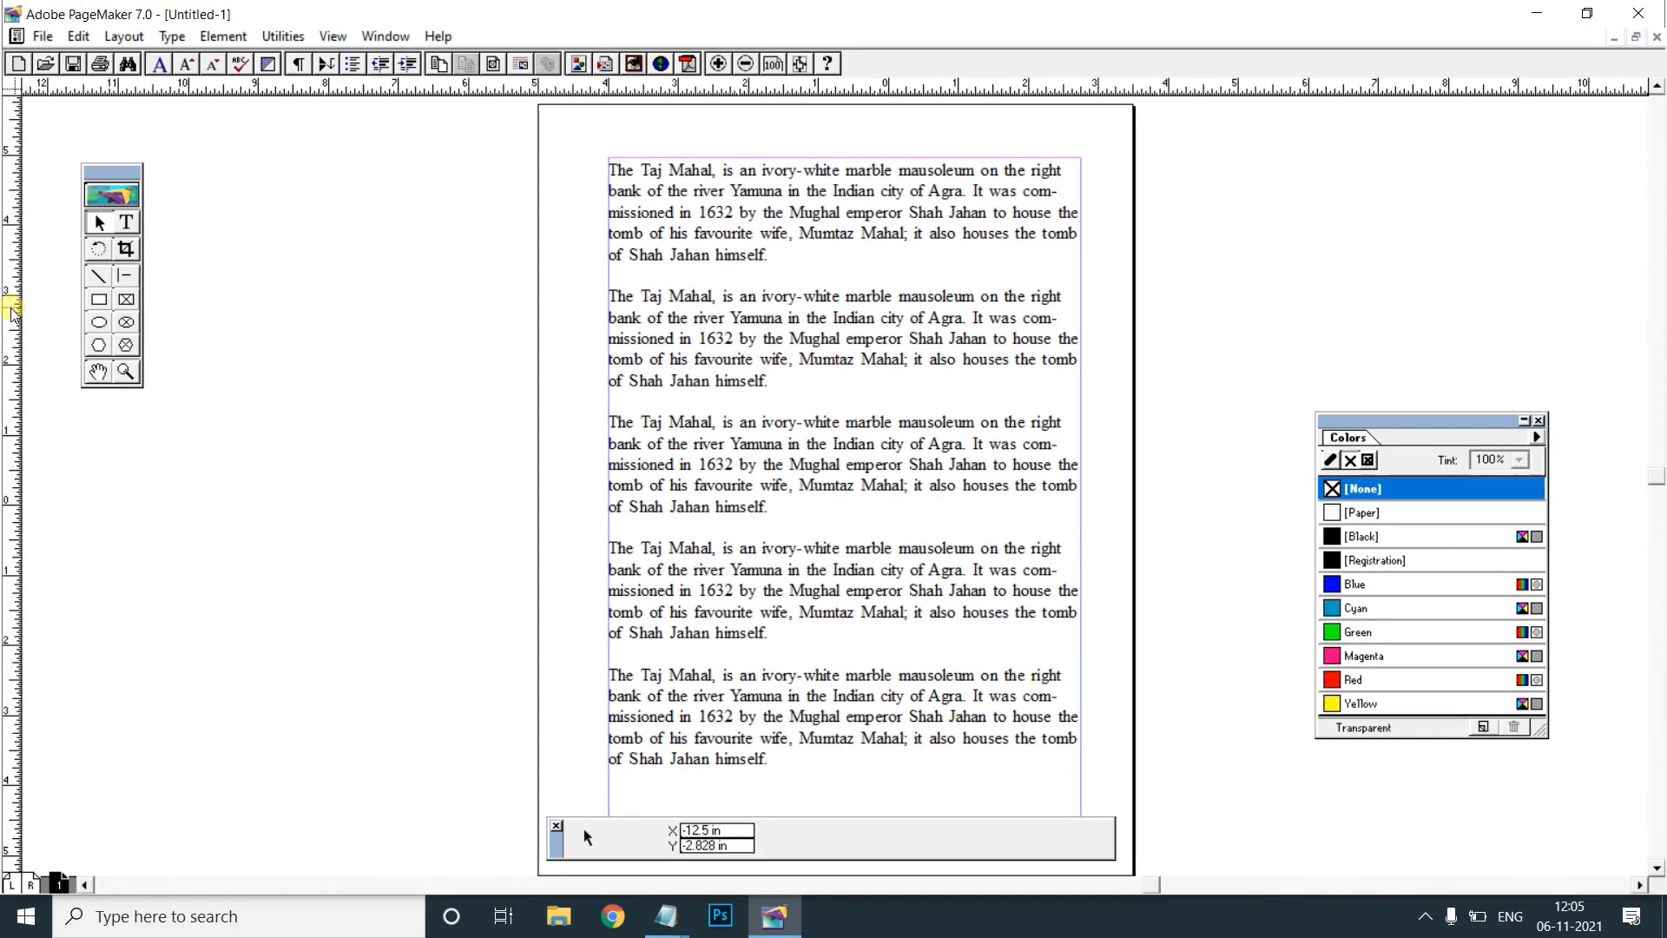
drag(8, 315, 855, 382)
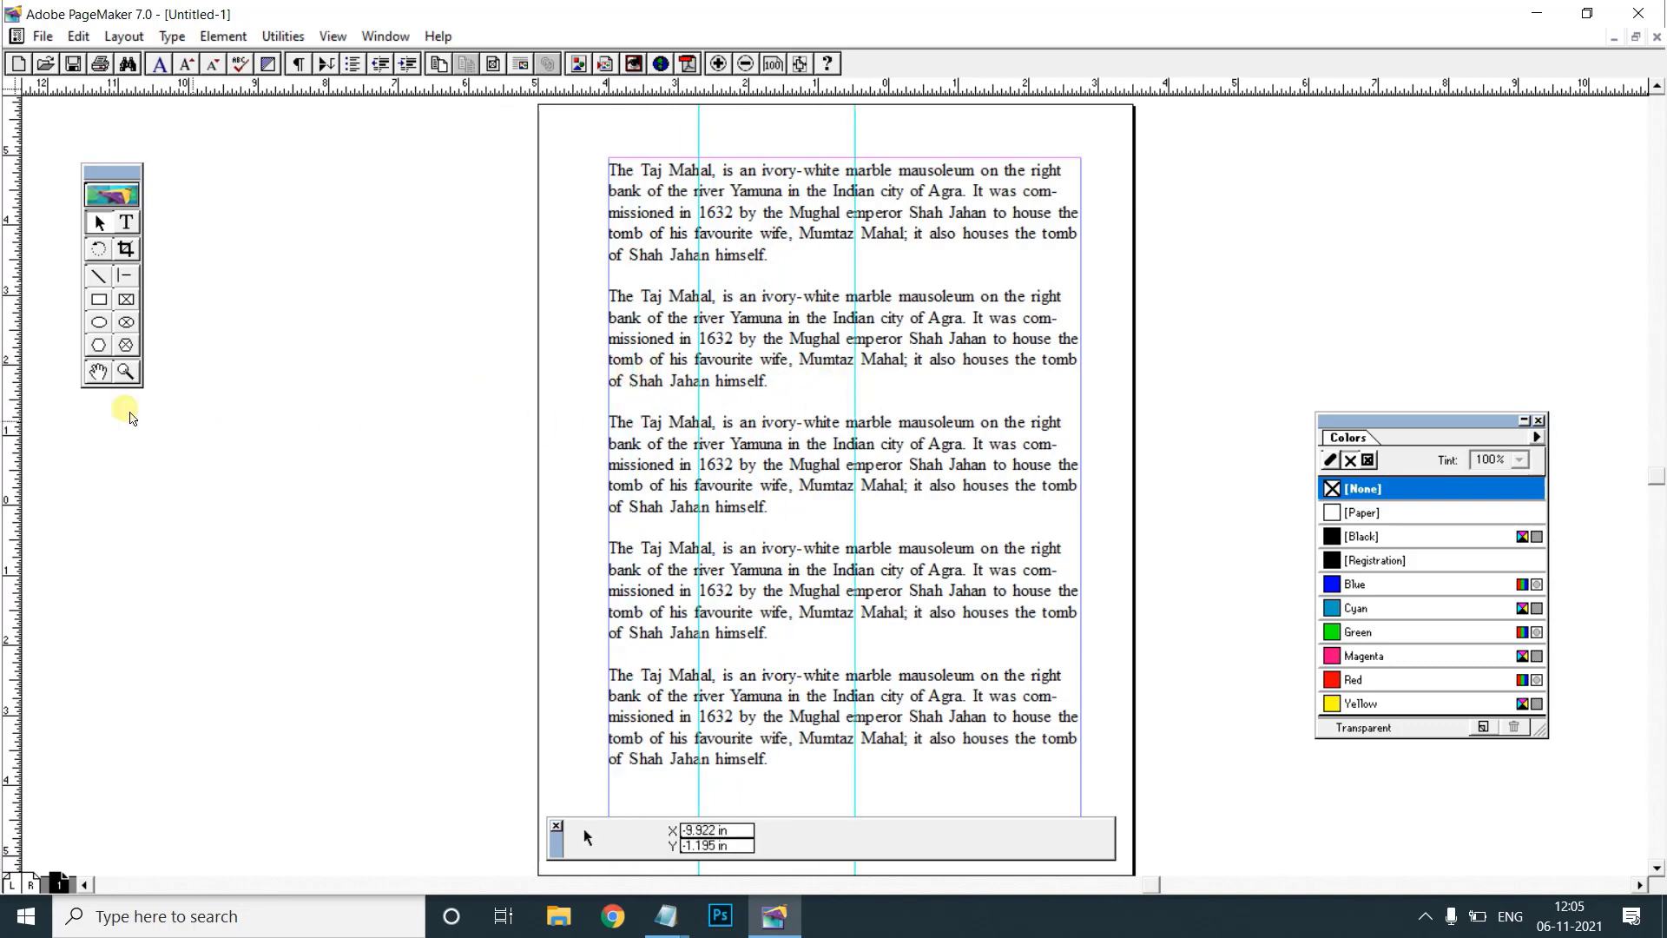
drag(16, 382, 934, 428)
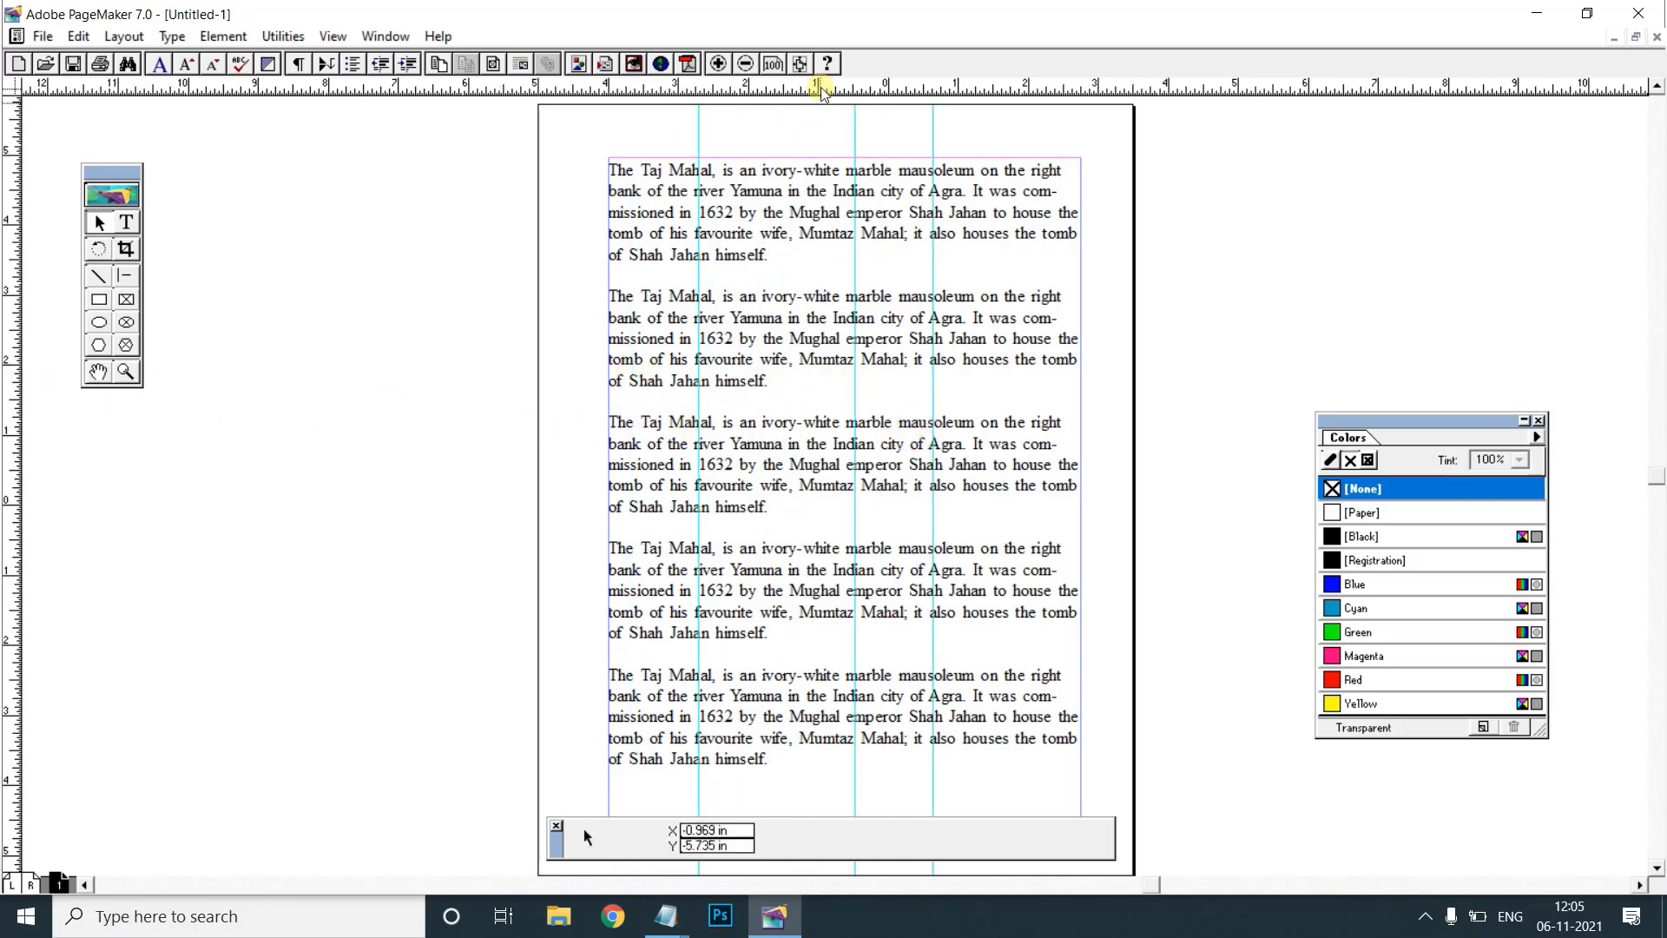
drag(818, 92, 383, 287)
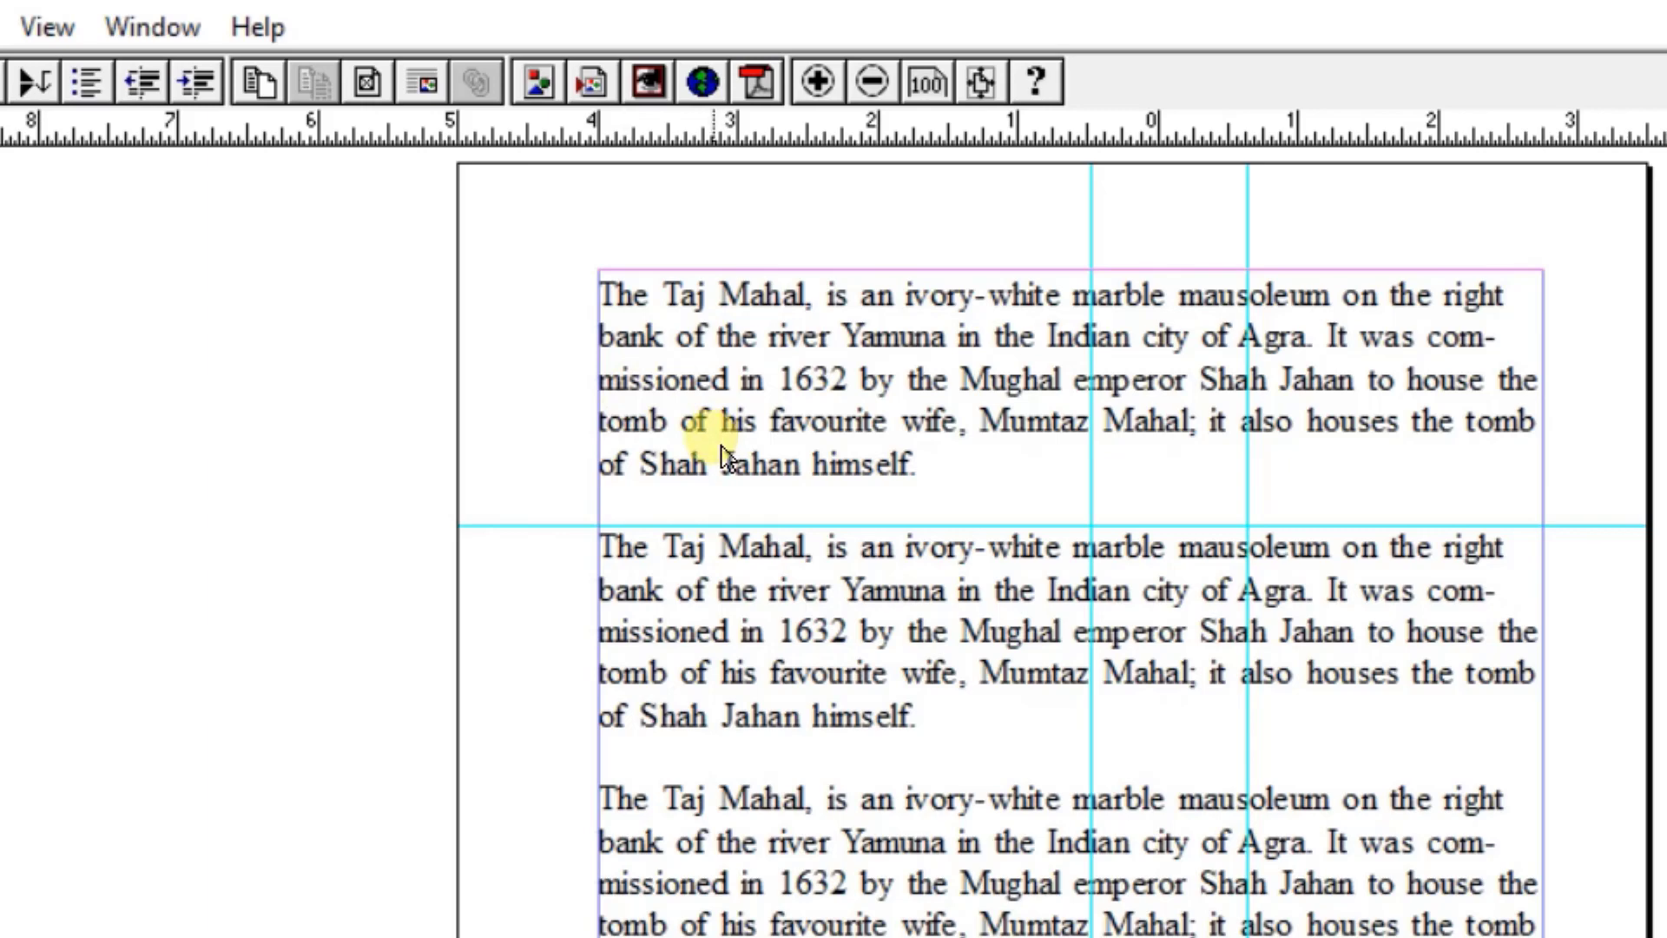
Hide all guides on the page and show them again.
click(31, 30)
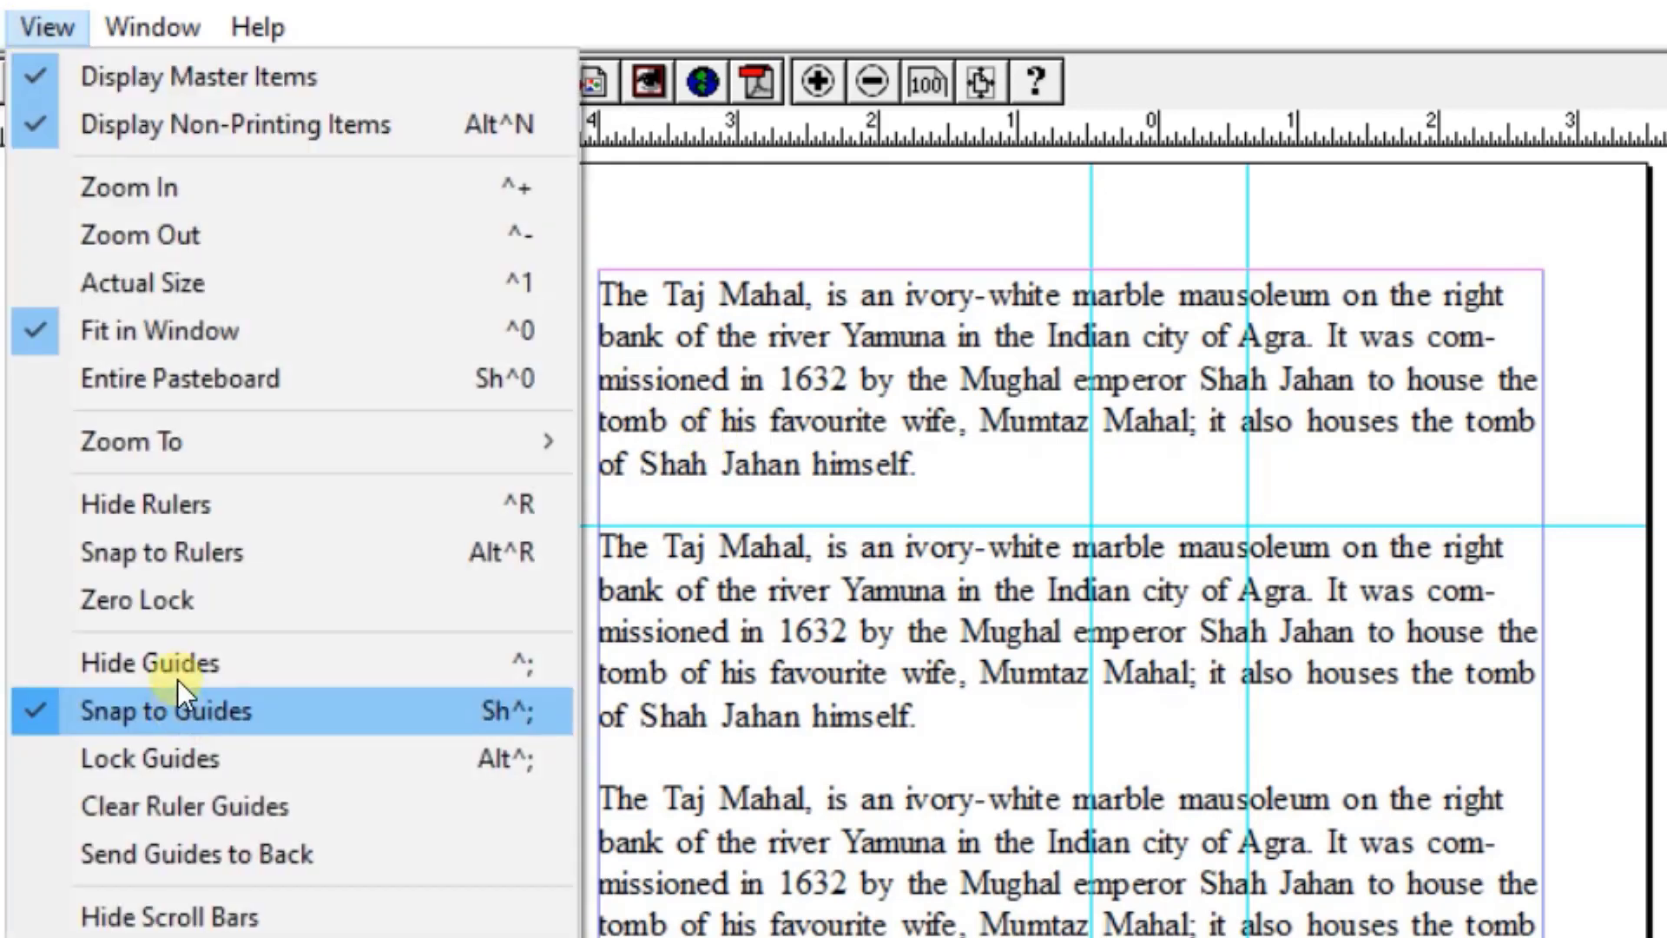
click(177, 660)
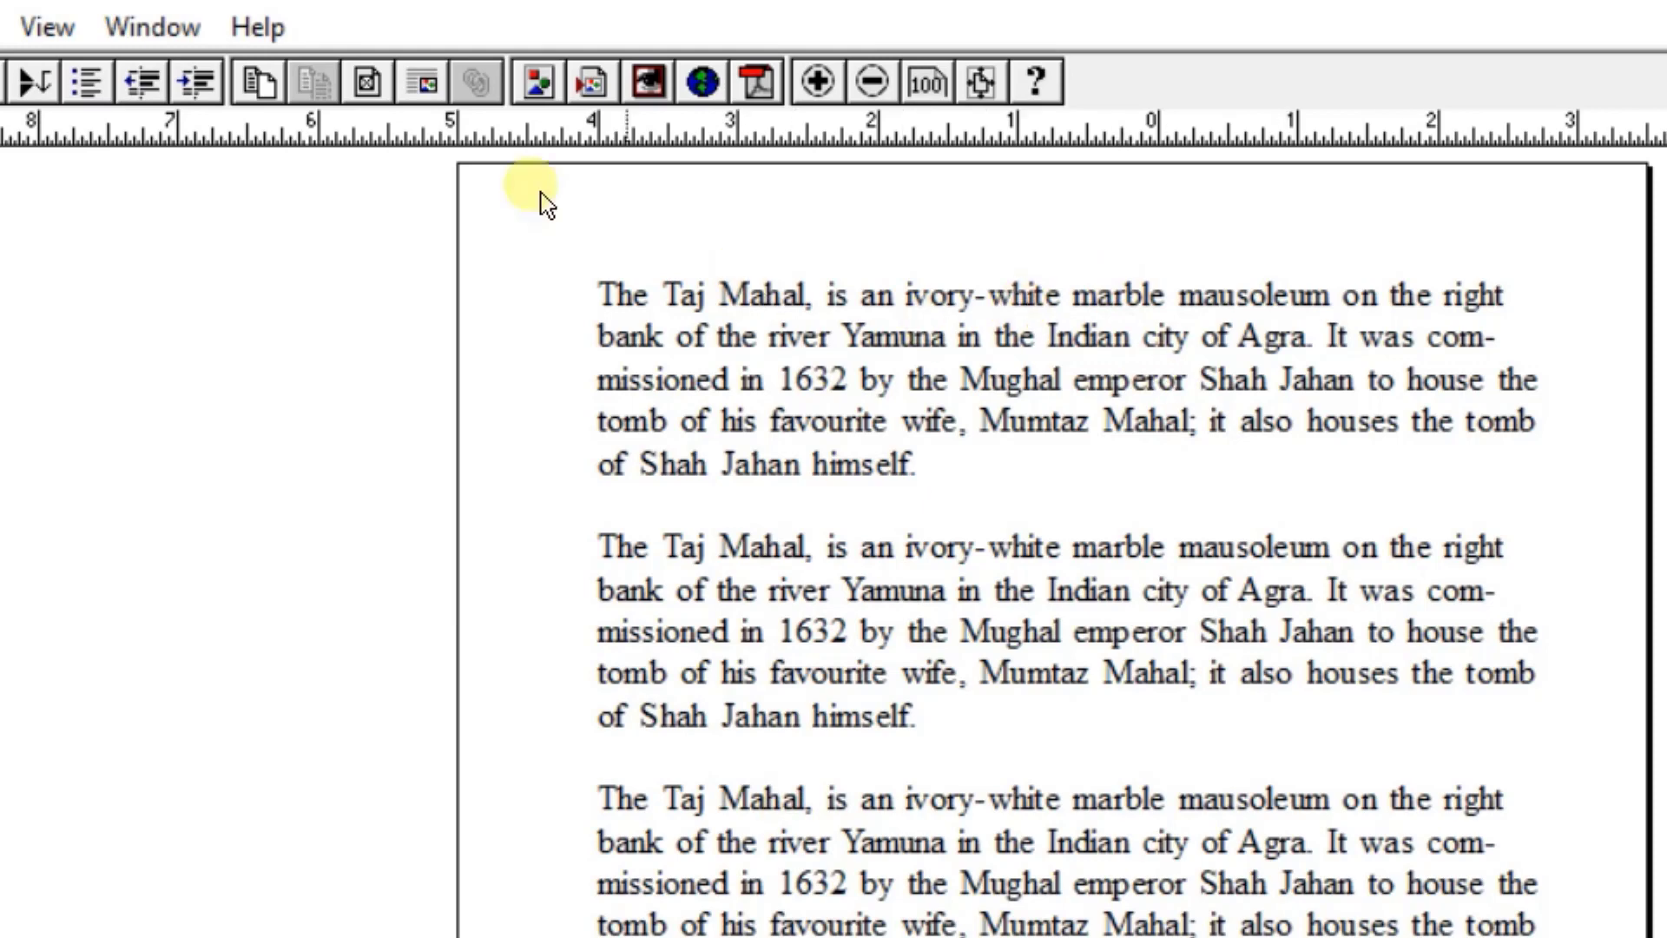
click(54, 29)
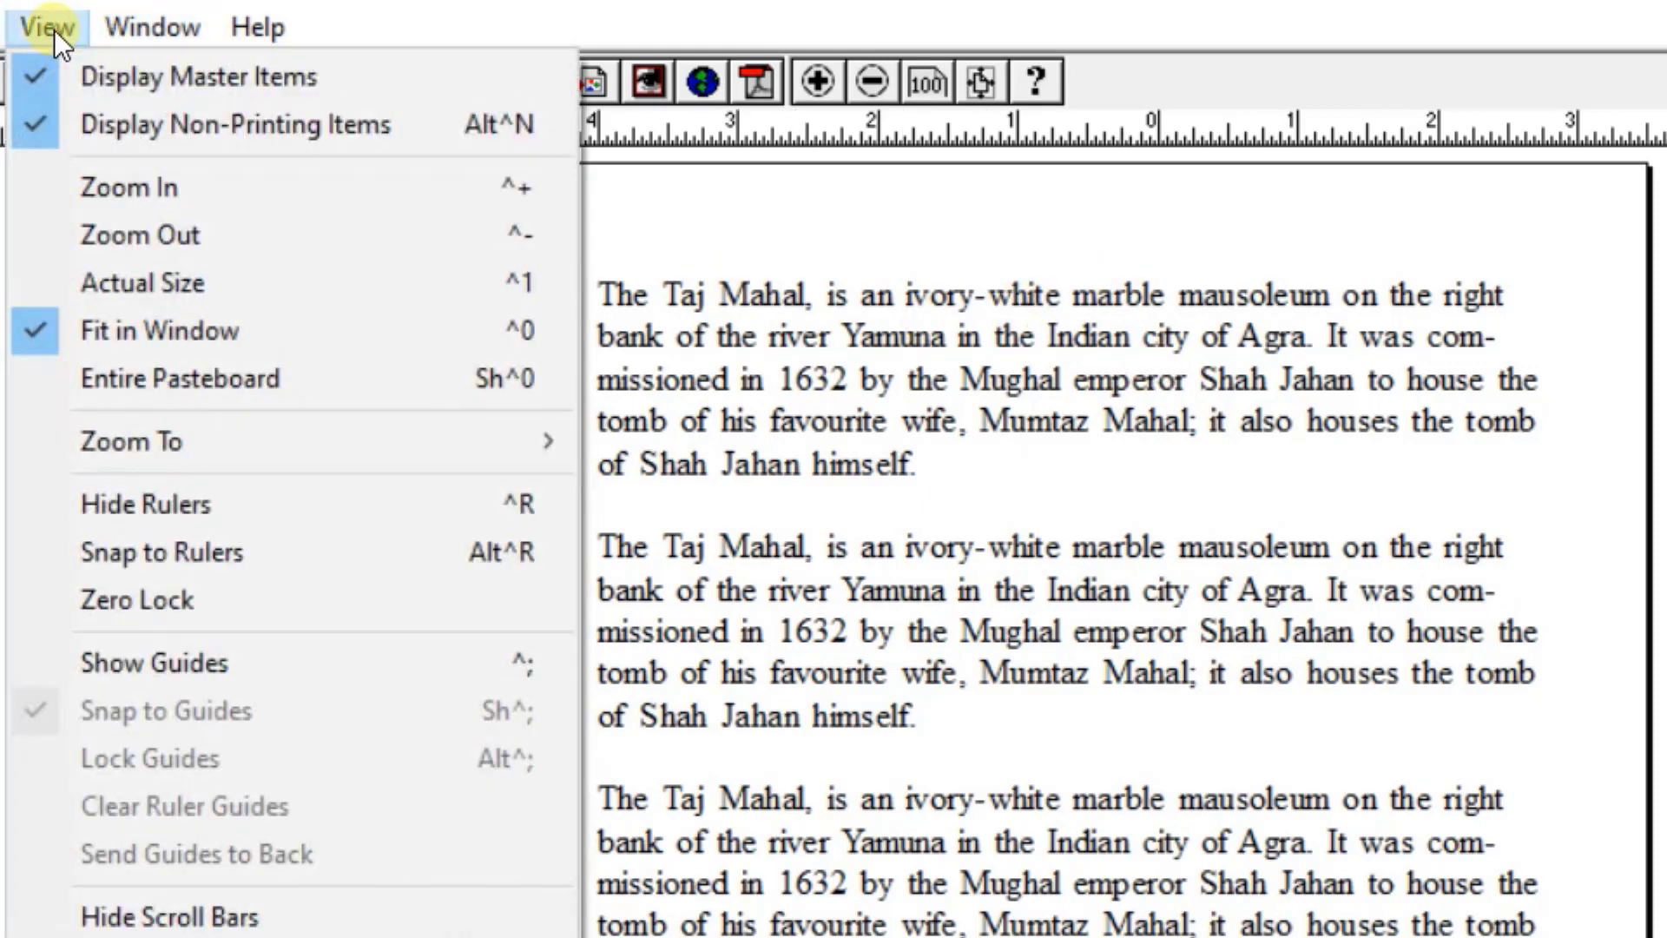
click(163, 661)
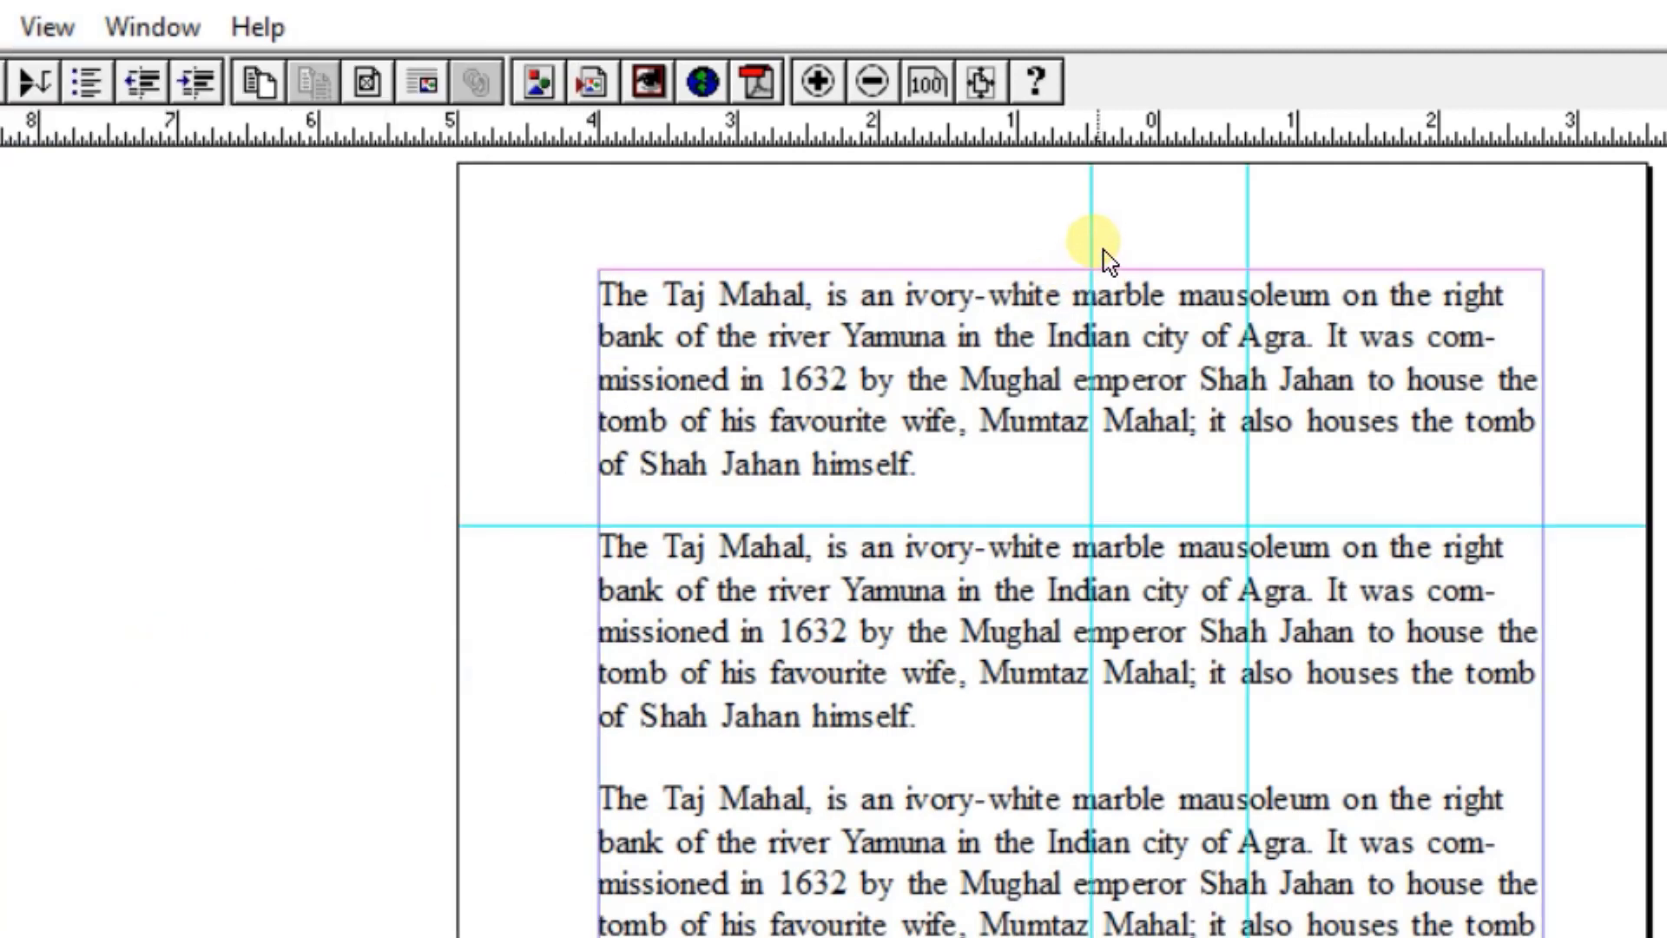
Remove the existing ruler guides from the page and place one vertical guide about 1 inch left of the zero point.
drag(1091, 260, 1094, 130)
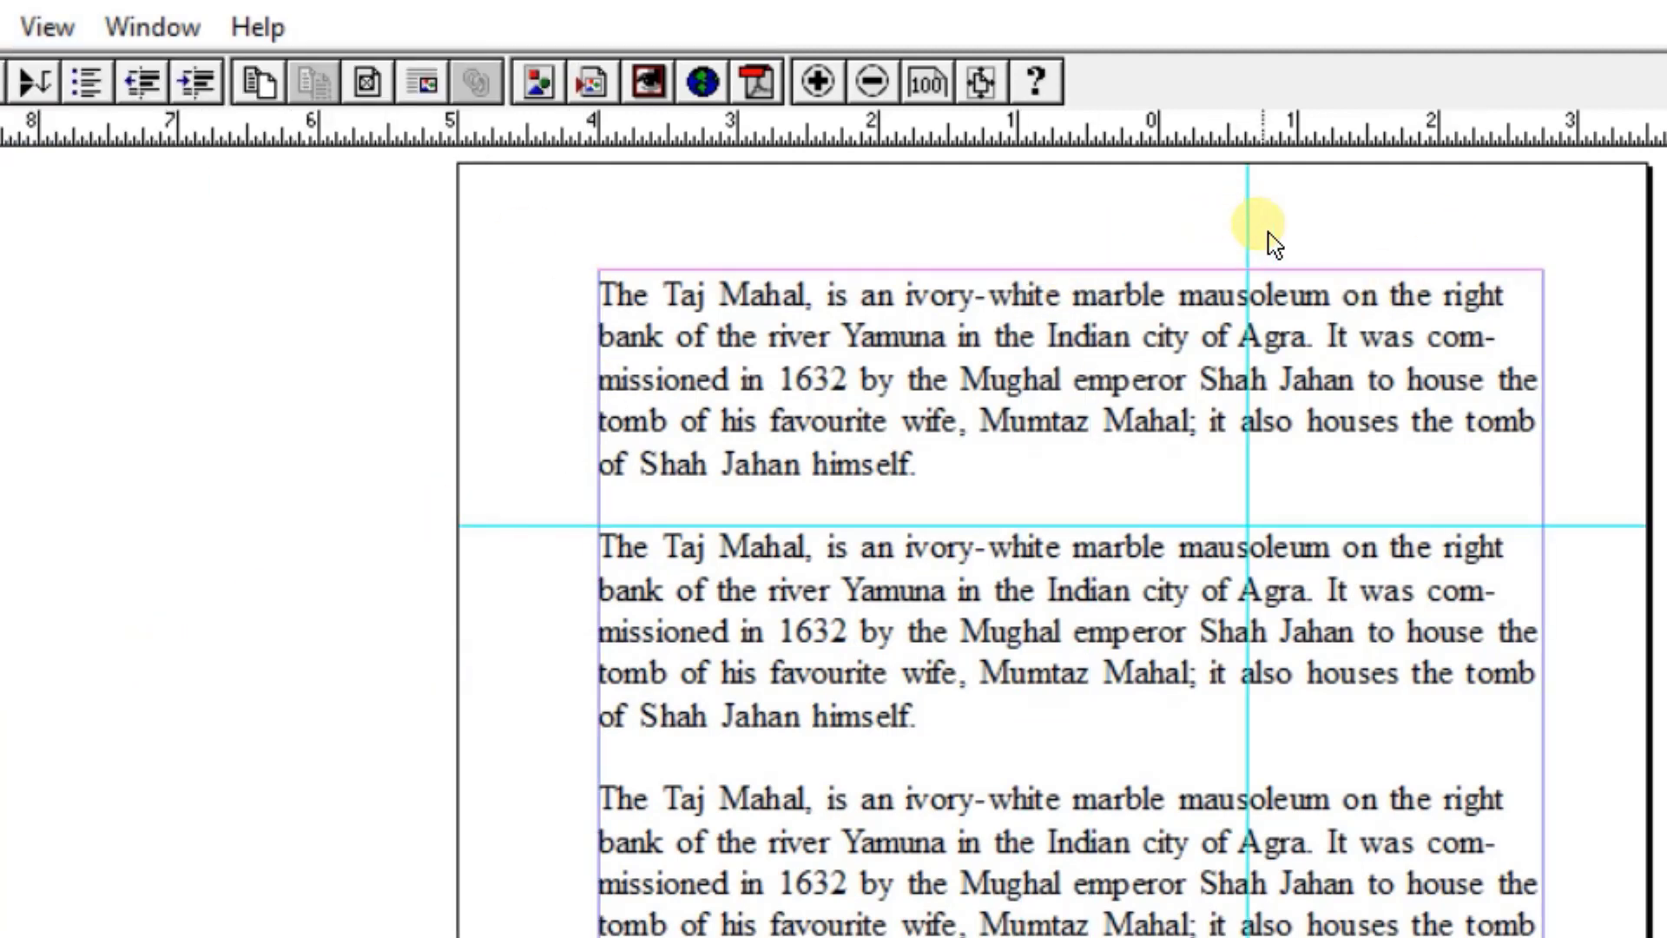
drag(1268, 233, 104, 795)
drag(3, 820, 1005, 825)
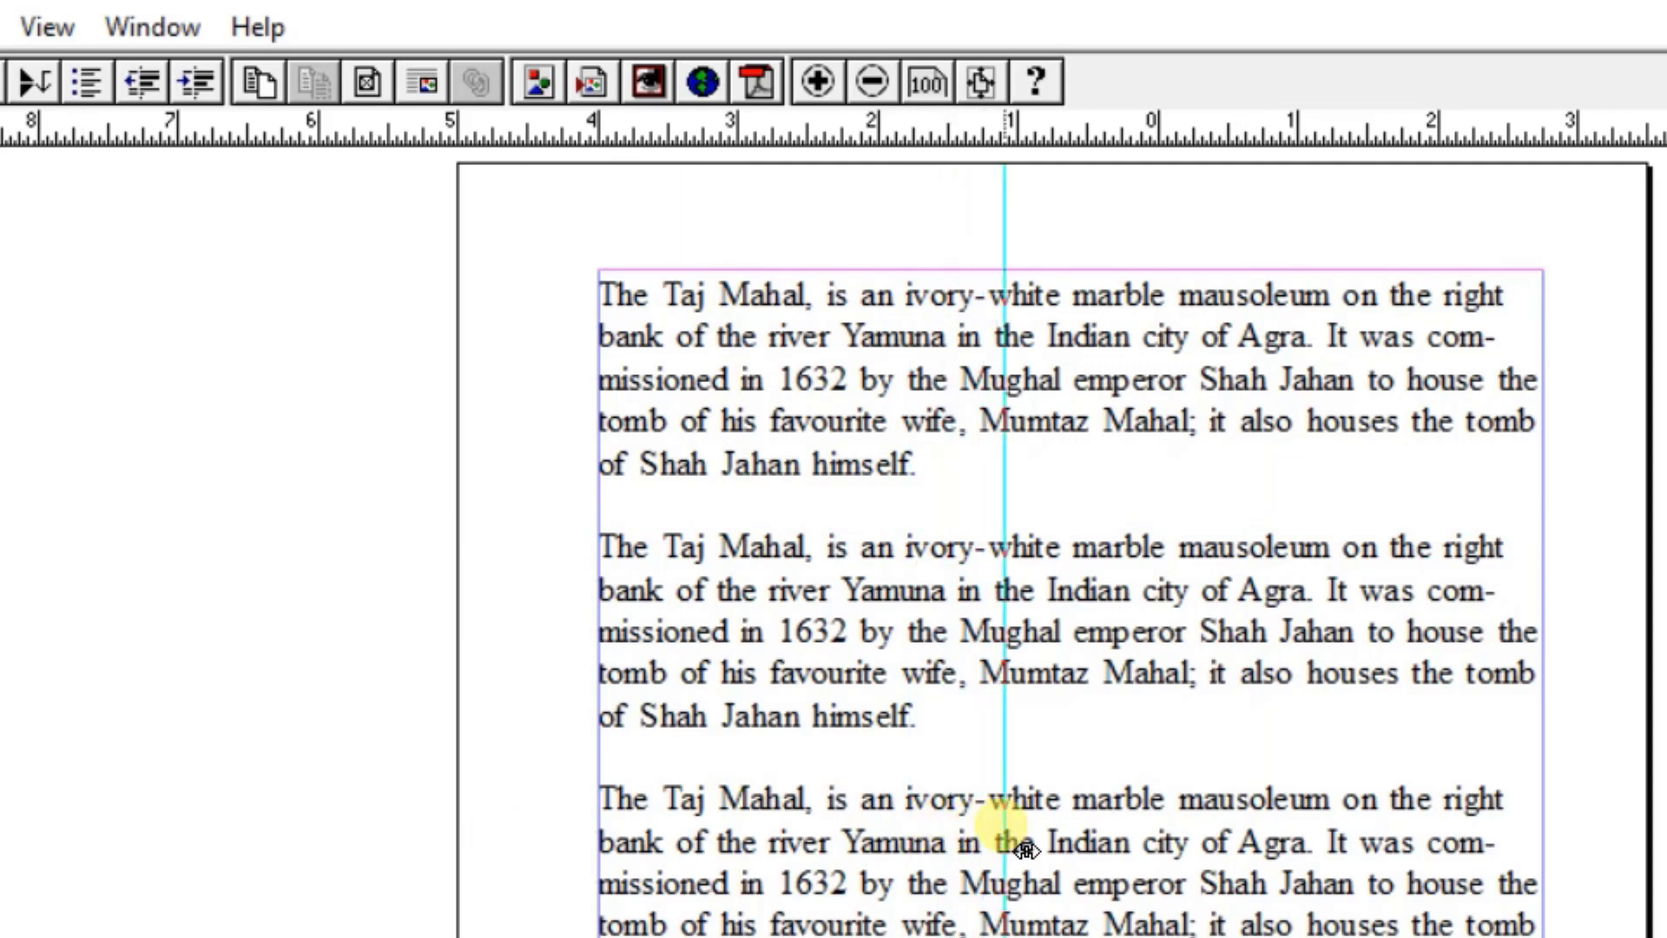
Lock the guides and try to move the vertical ruler guide and the left margin guide.
click(49, 23)
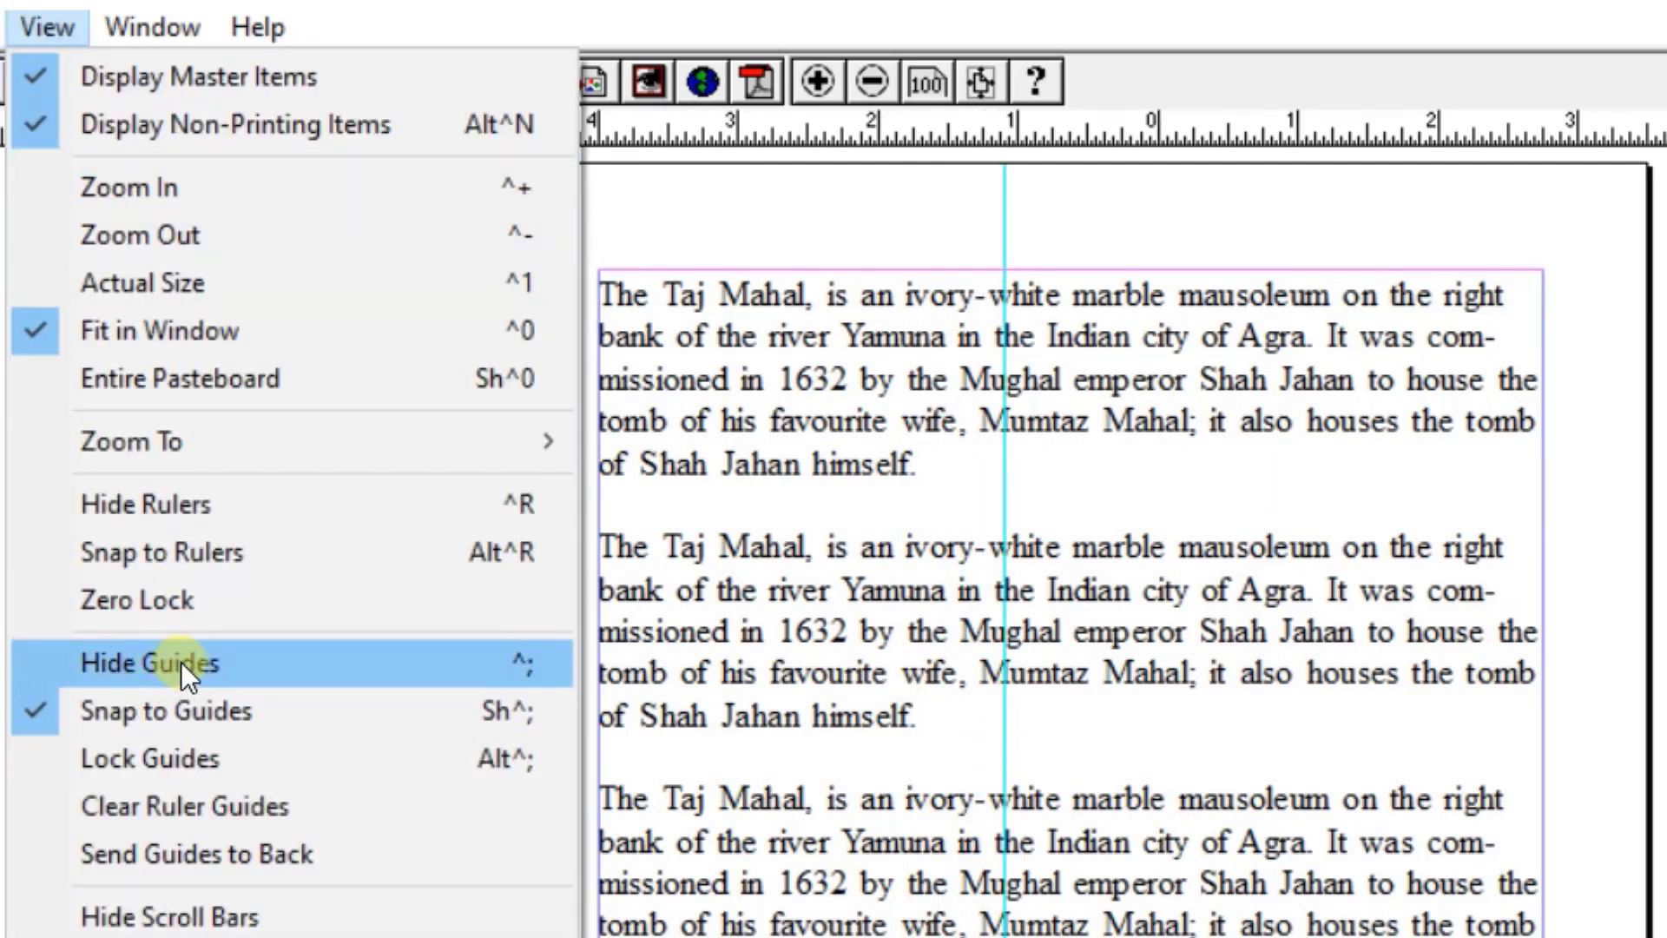
click(167, 761)
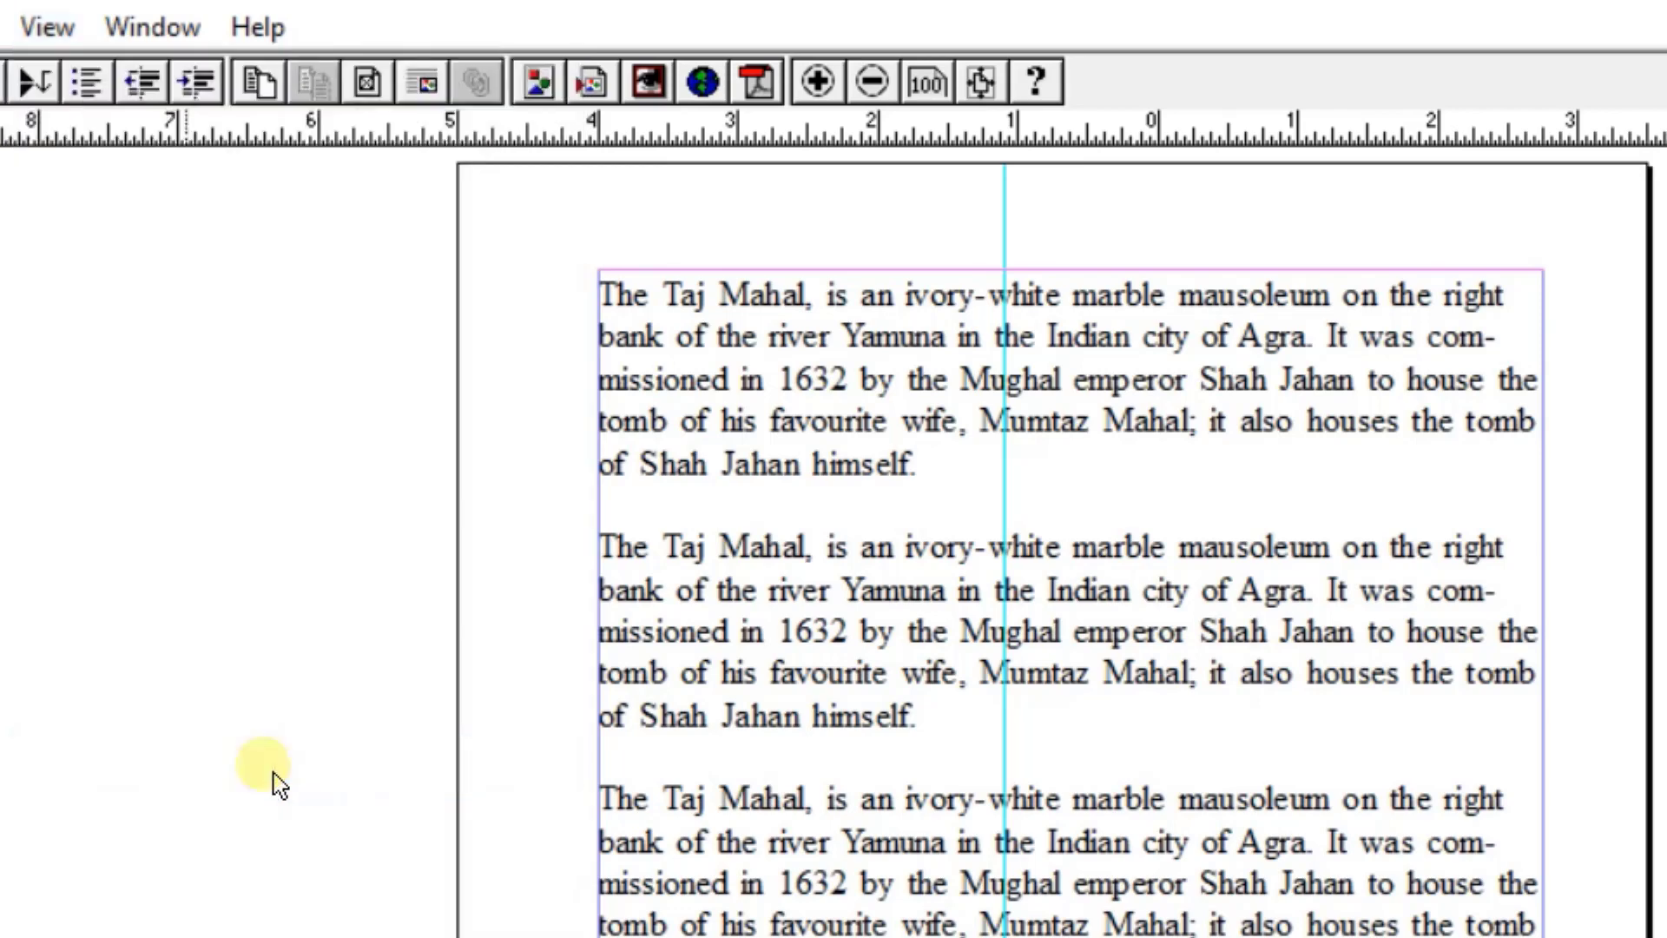
click(1014, 536)
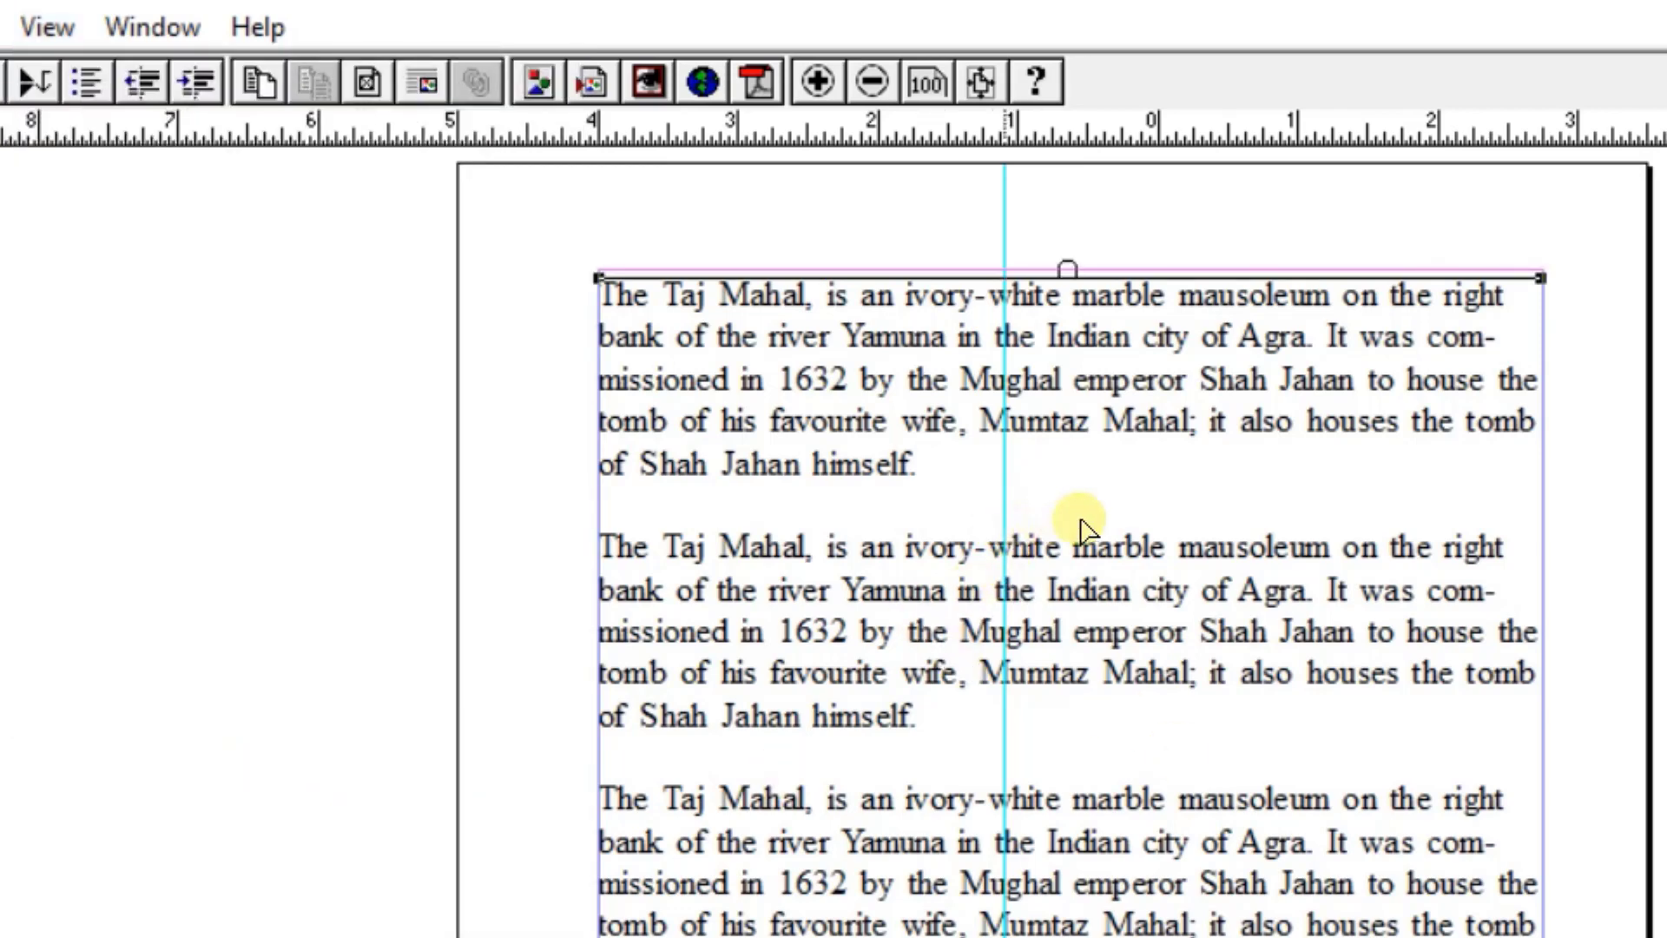
mouse_move(603, 557)
mouse_down()
mouse_move(623, 549)
mouse_move(598, 524)
mouse_up()
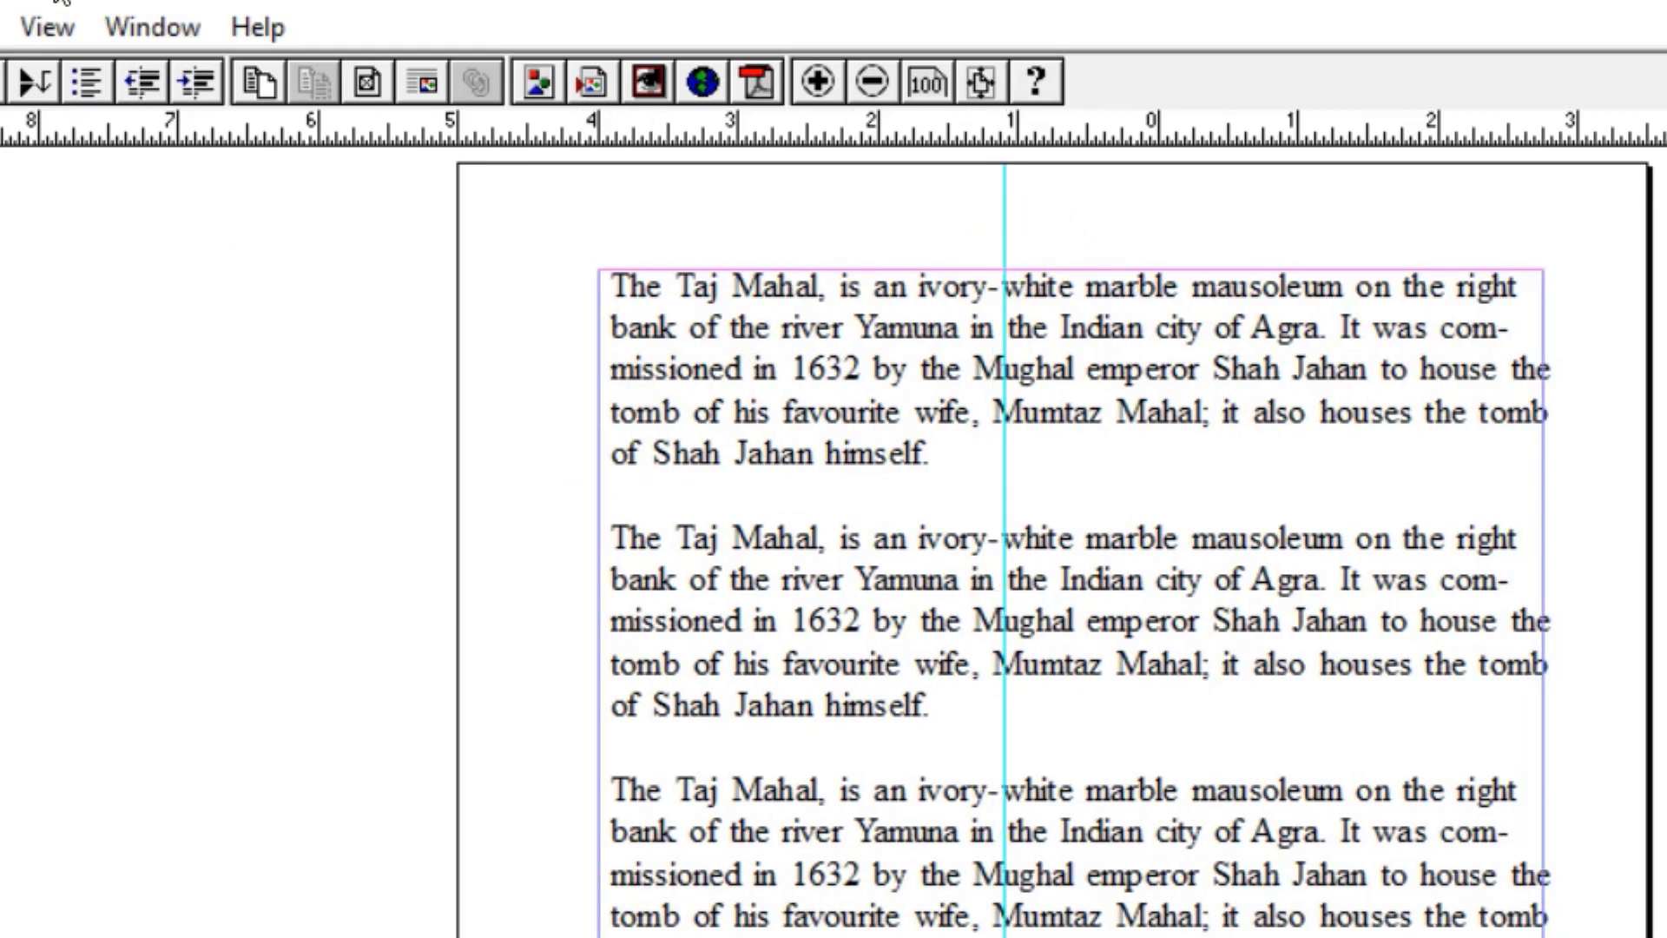
Unlock the guides and move the vertical ruler guide slightly right, to about 0.7 inch left of the zero point.
click(47, 31)
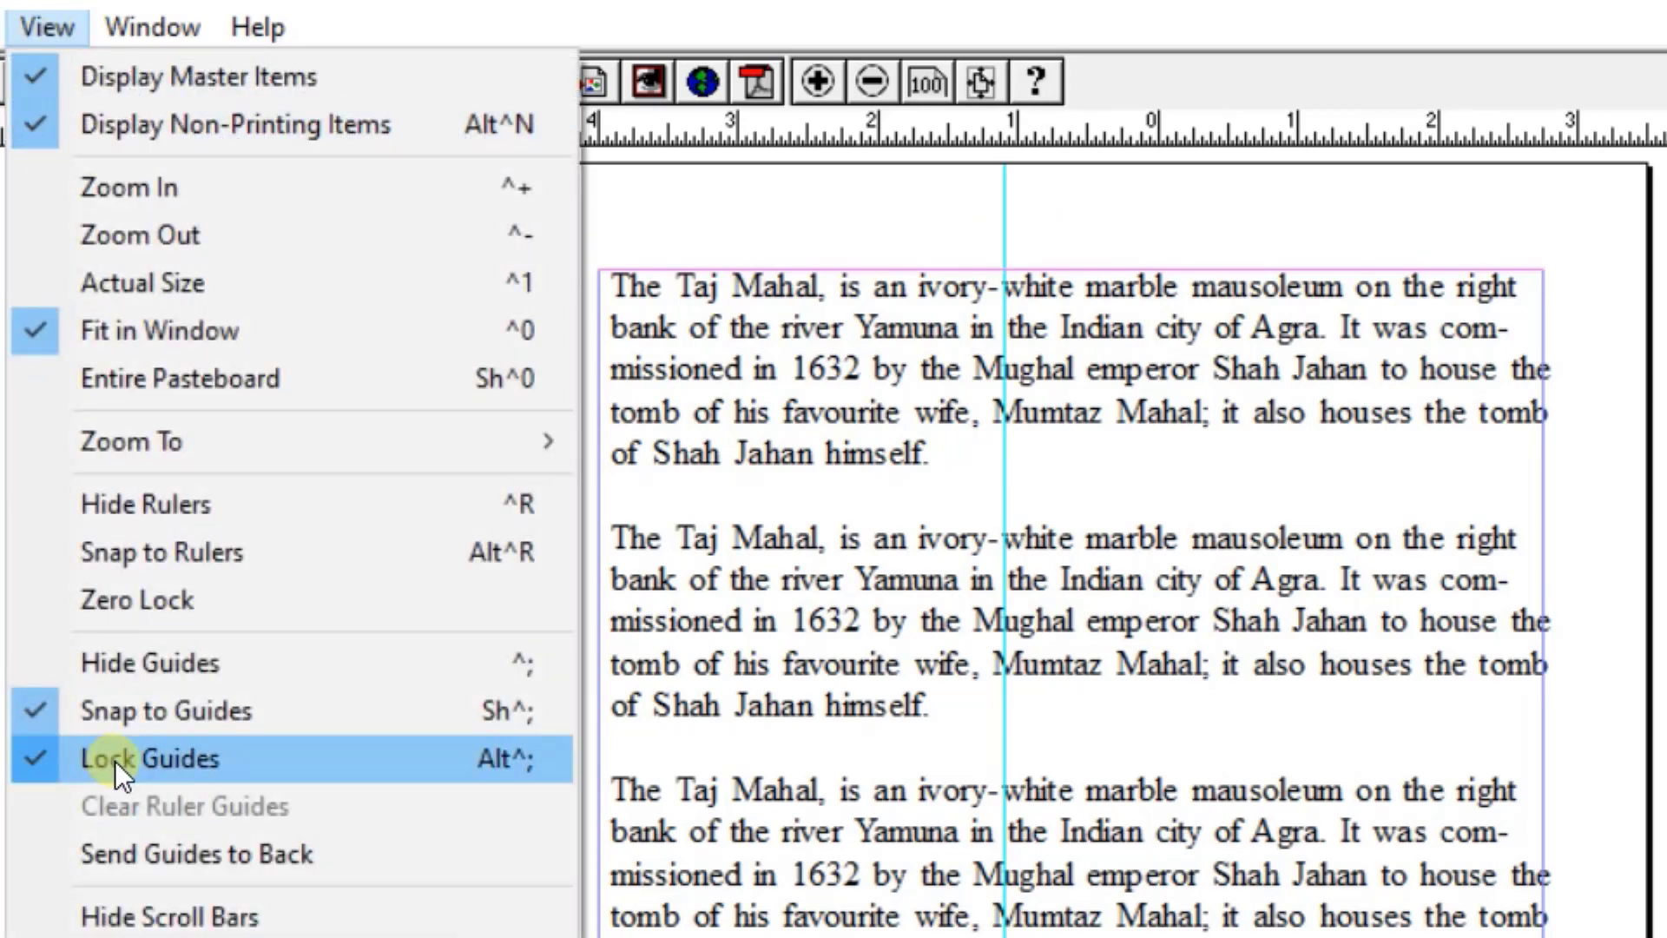
click(148, 754)
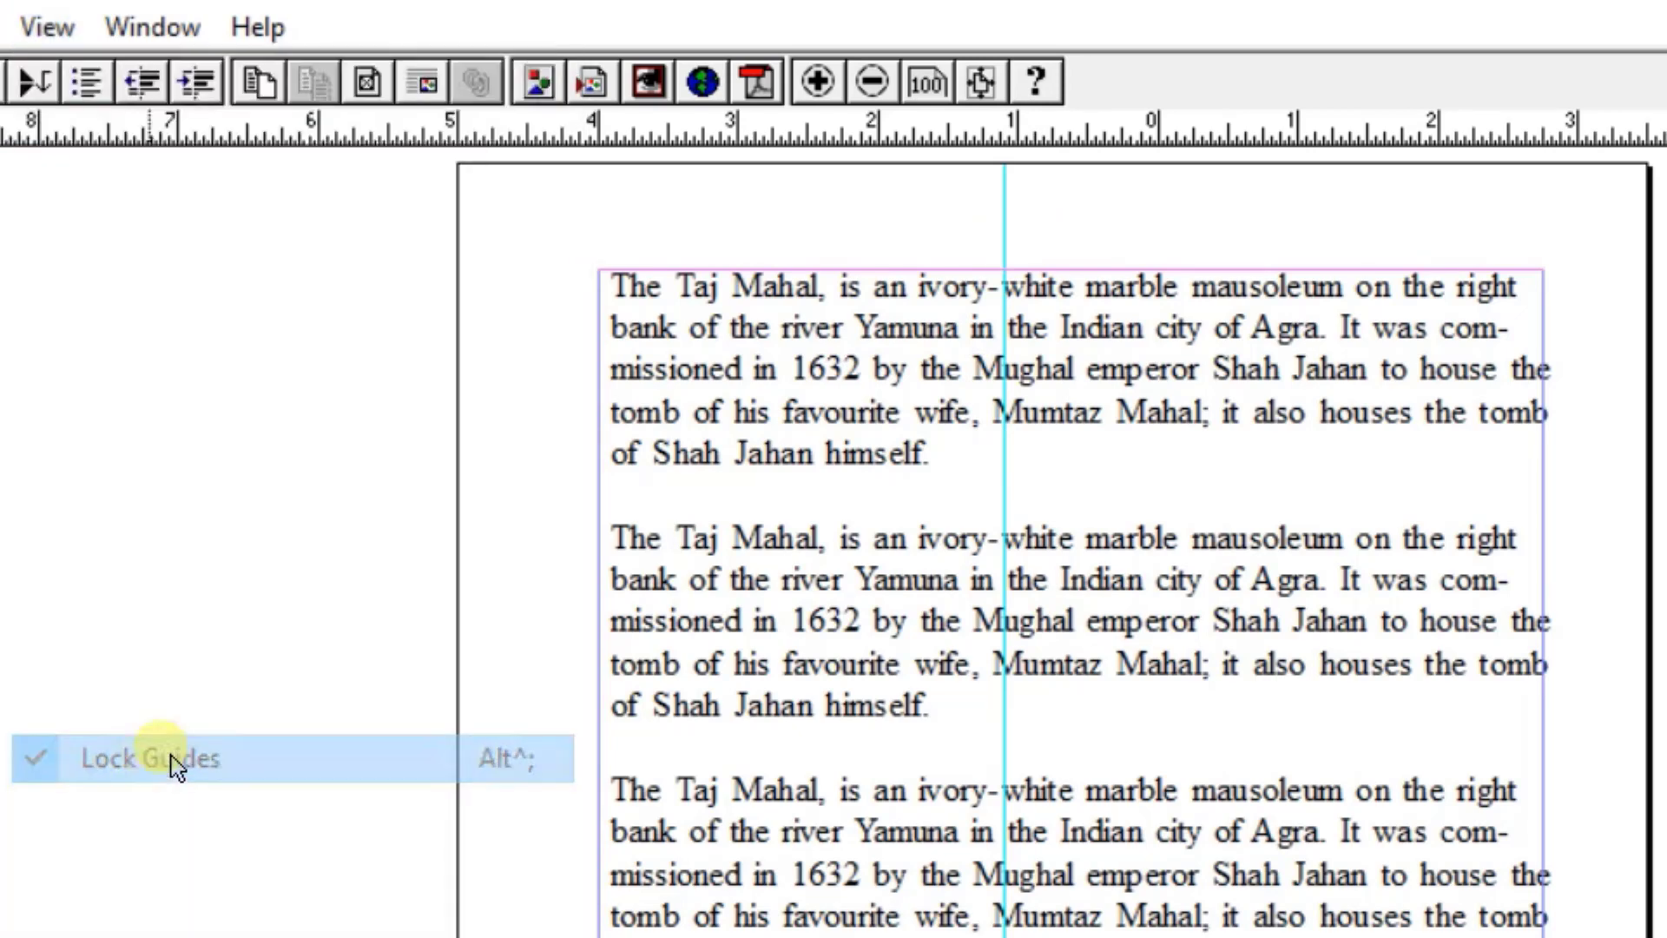
mouse_move(1016, 229)
mouse_down()
mouse_move(1107, 235)
mouse_move(1061, 260)
mouse_up()
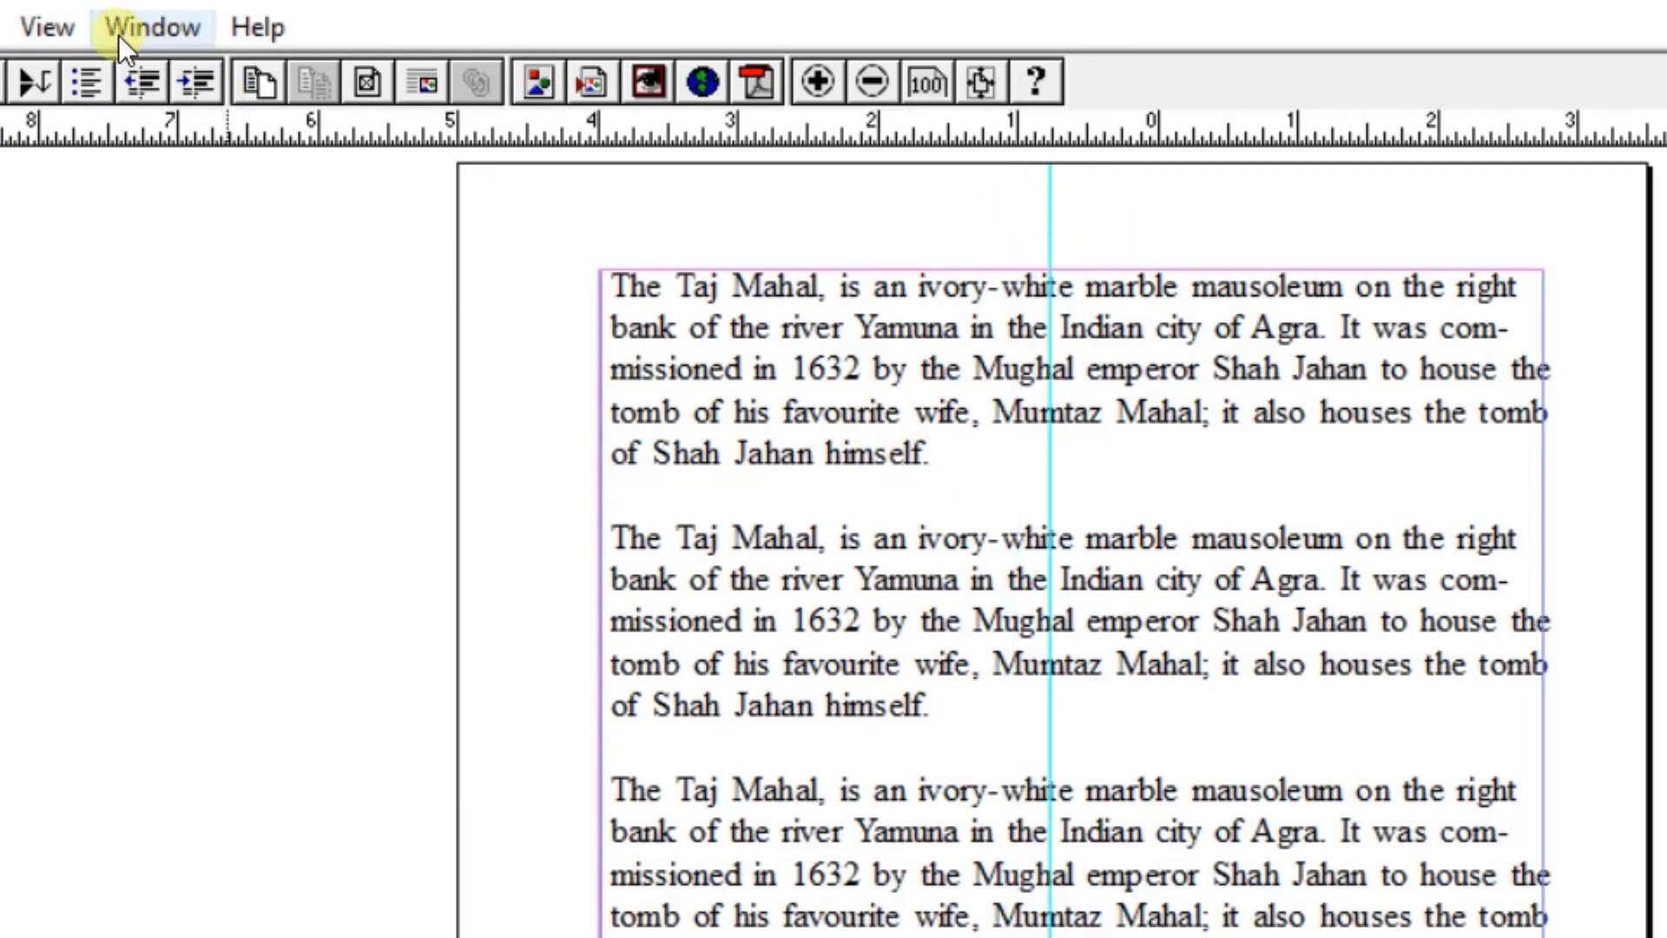
Add one vertical guide and two horizontal guides around the second paragraph, and move the original vertical guide to the zero mark.
click(40, 31)
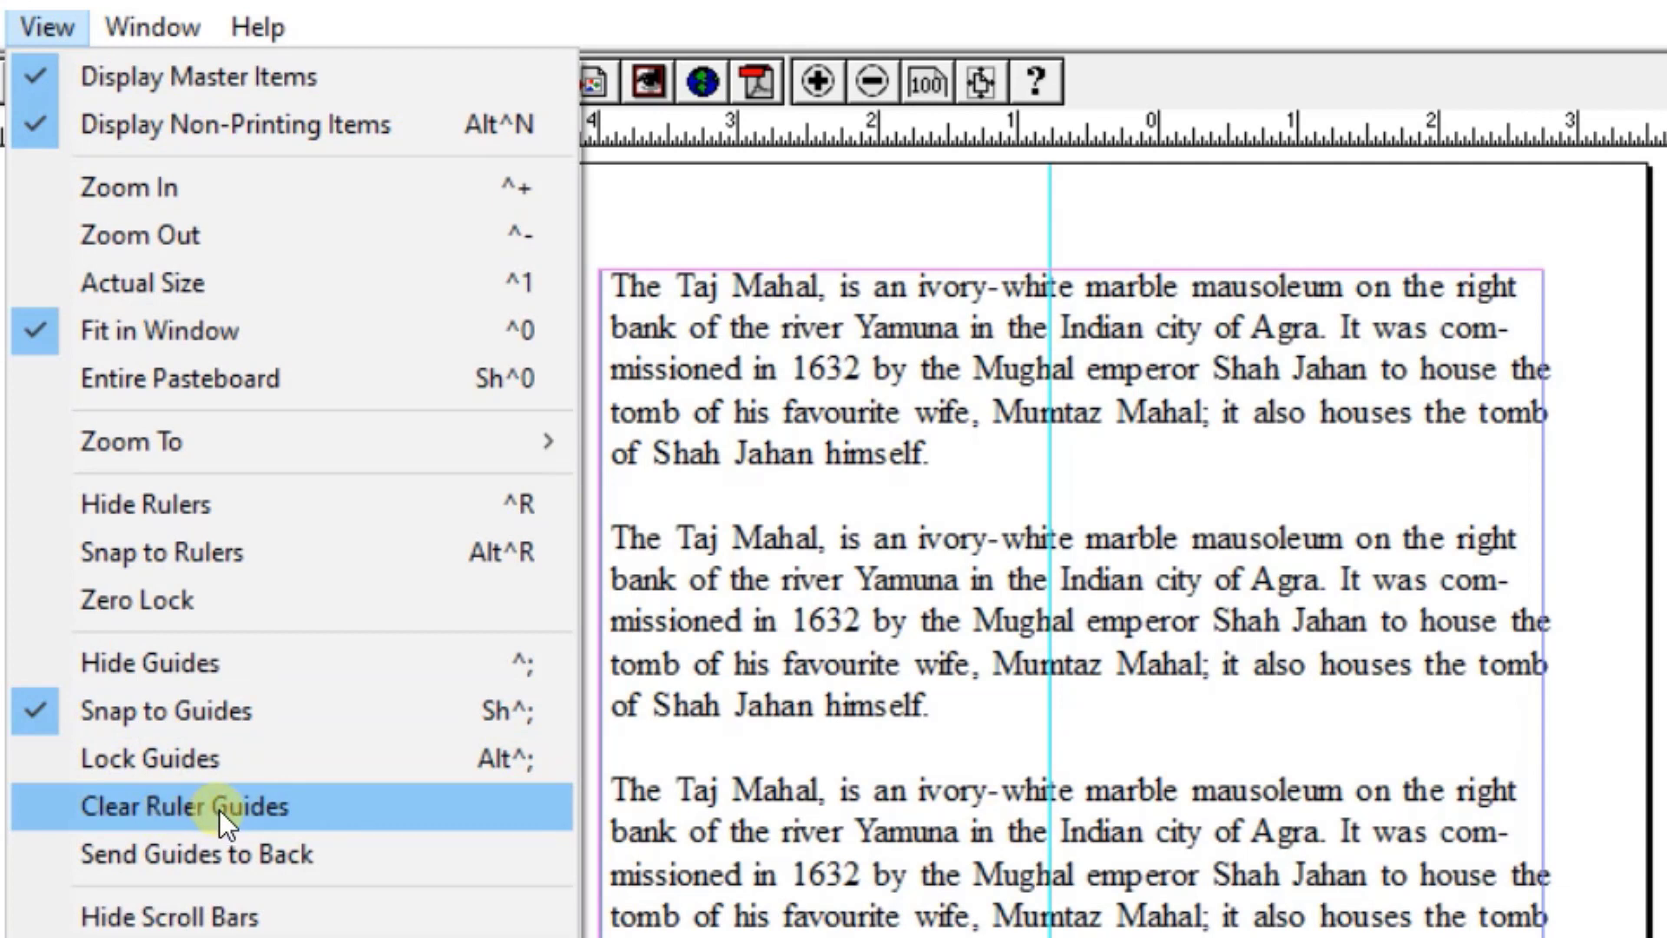
click(193, 807)
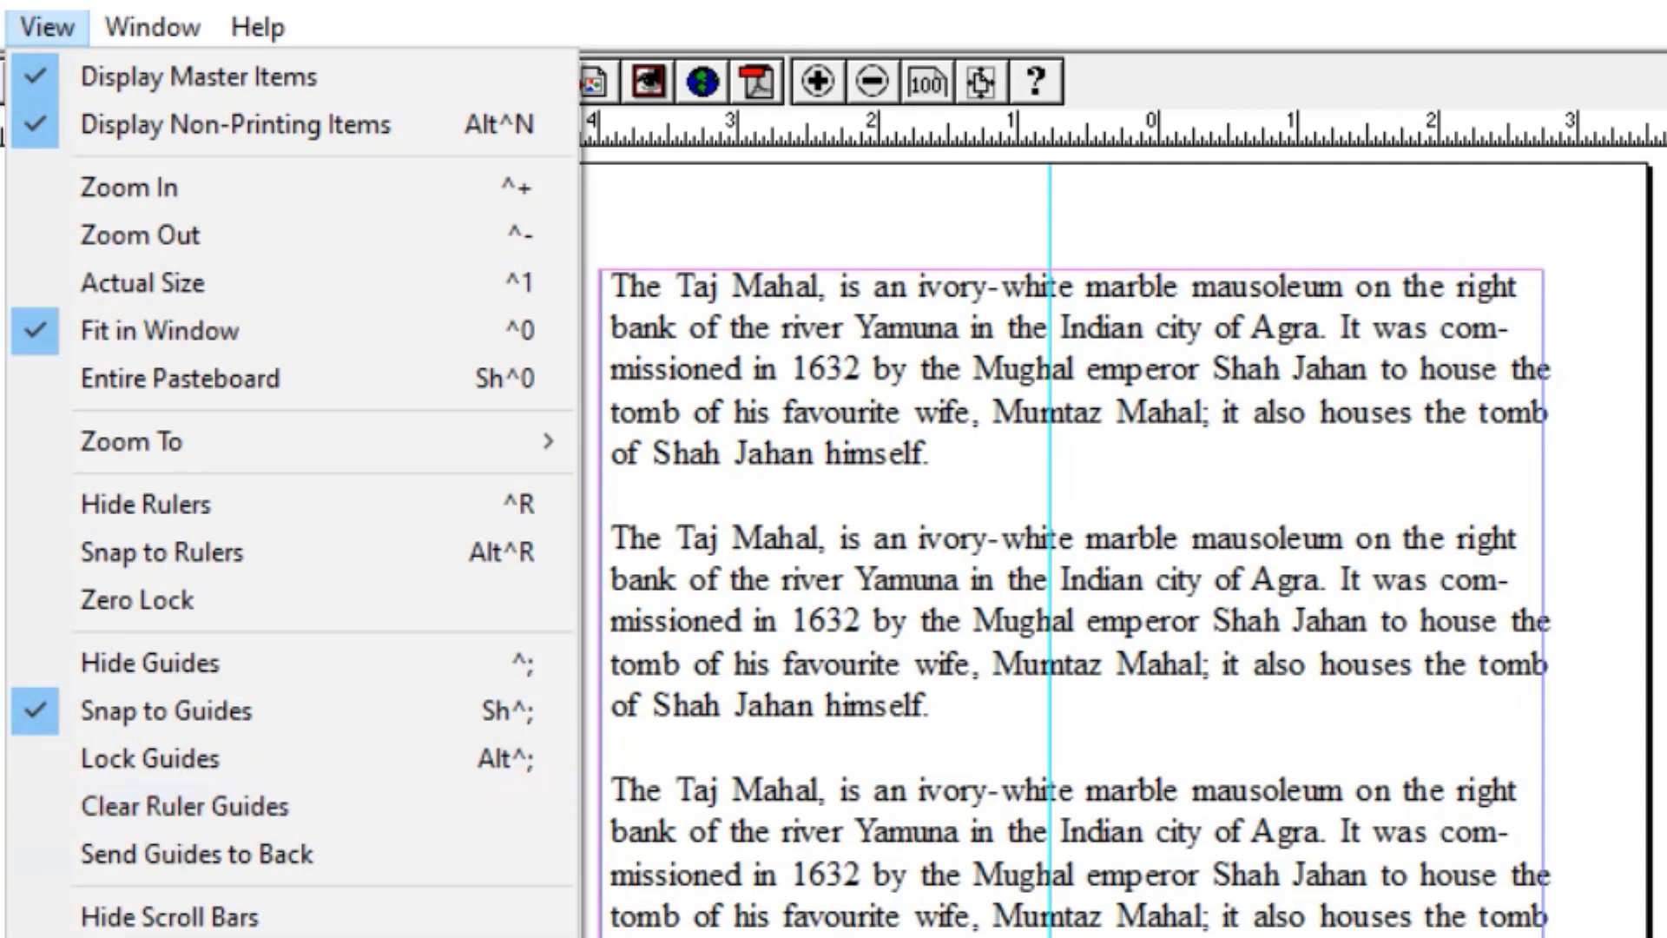
drag(2, 903, 760, 920)
drag(1012, 123, 1034, 518)
drag(1370, 113, 1372, 726)
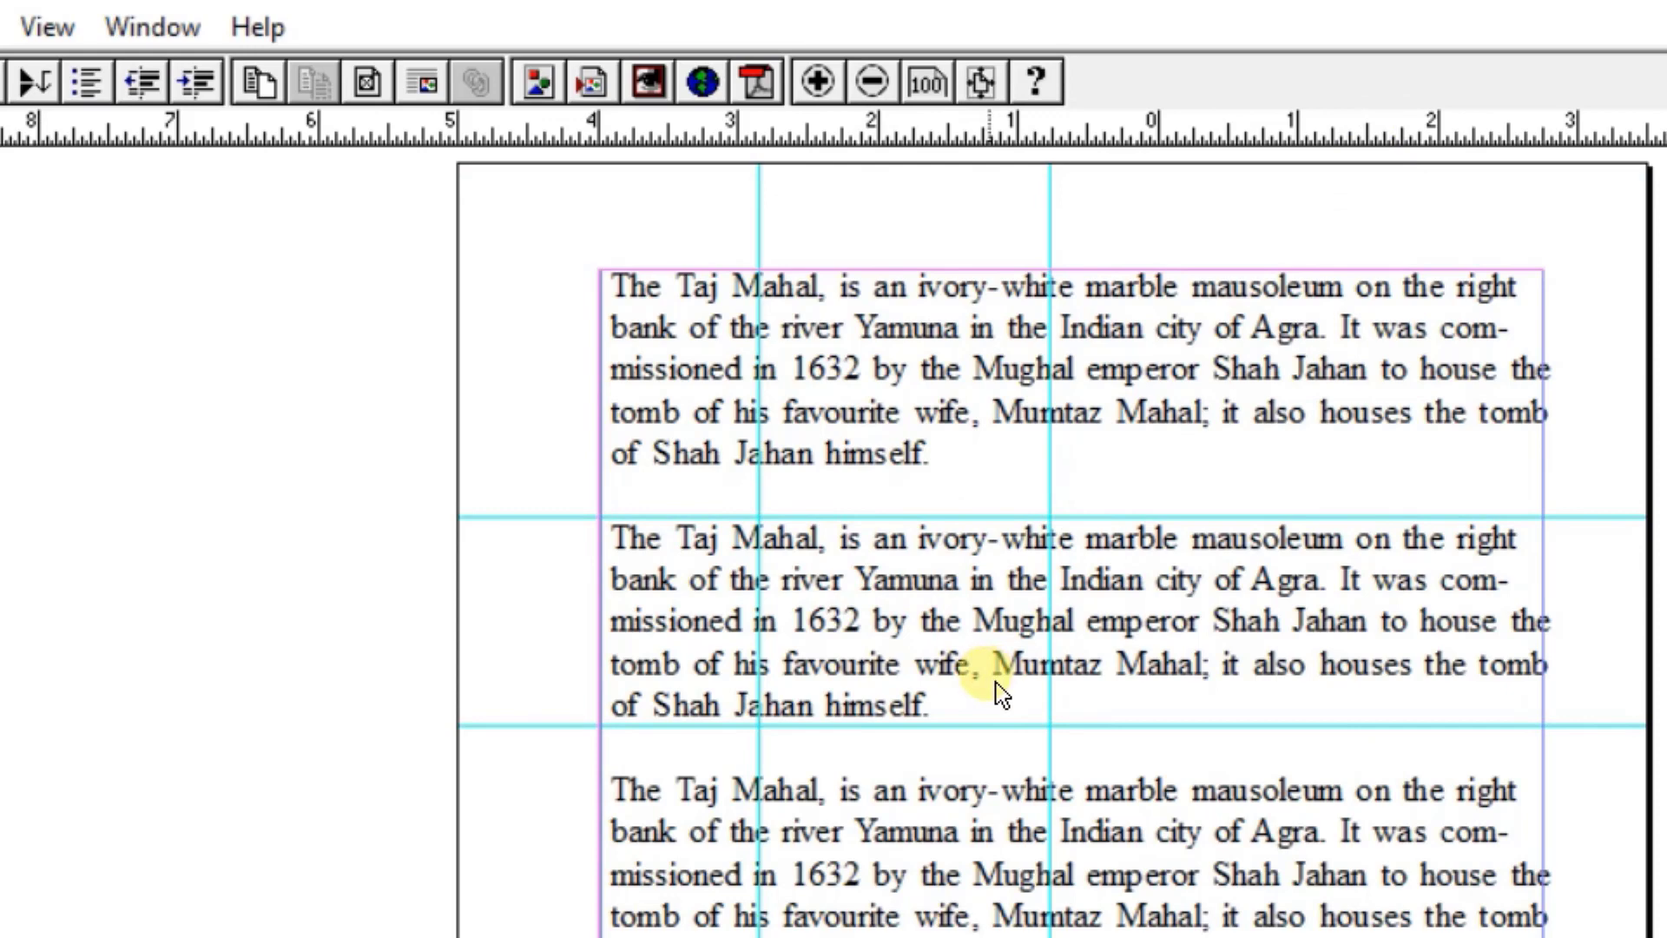
drag(1050, 261, 1146, 314)
Clear all ruler guides from the page at once.
click(45, 28)
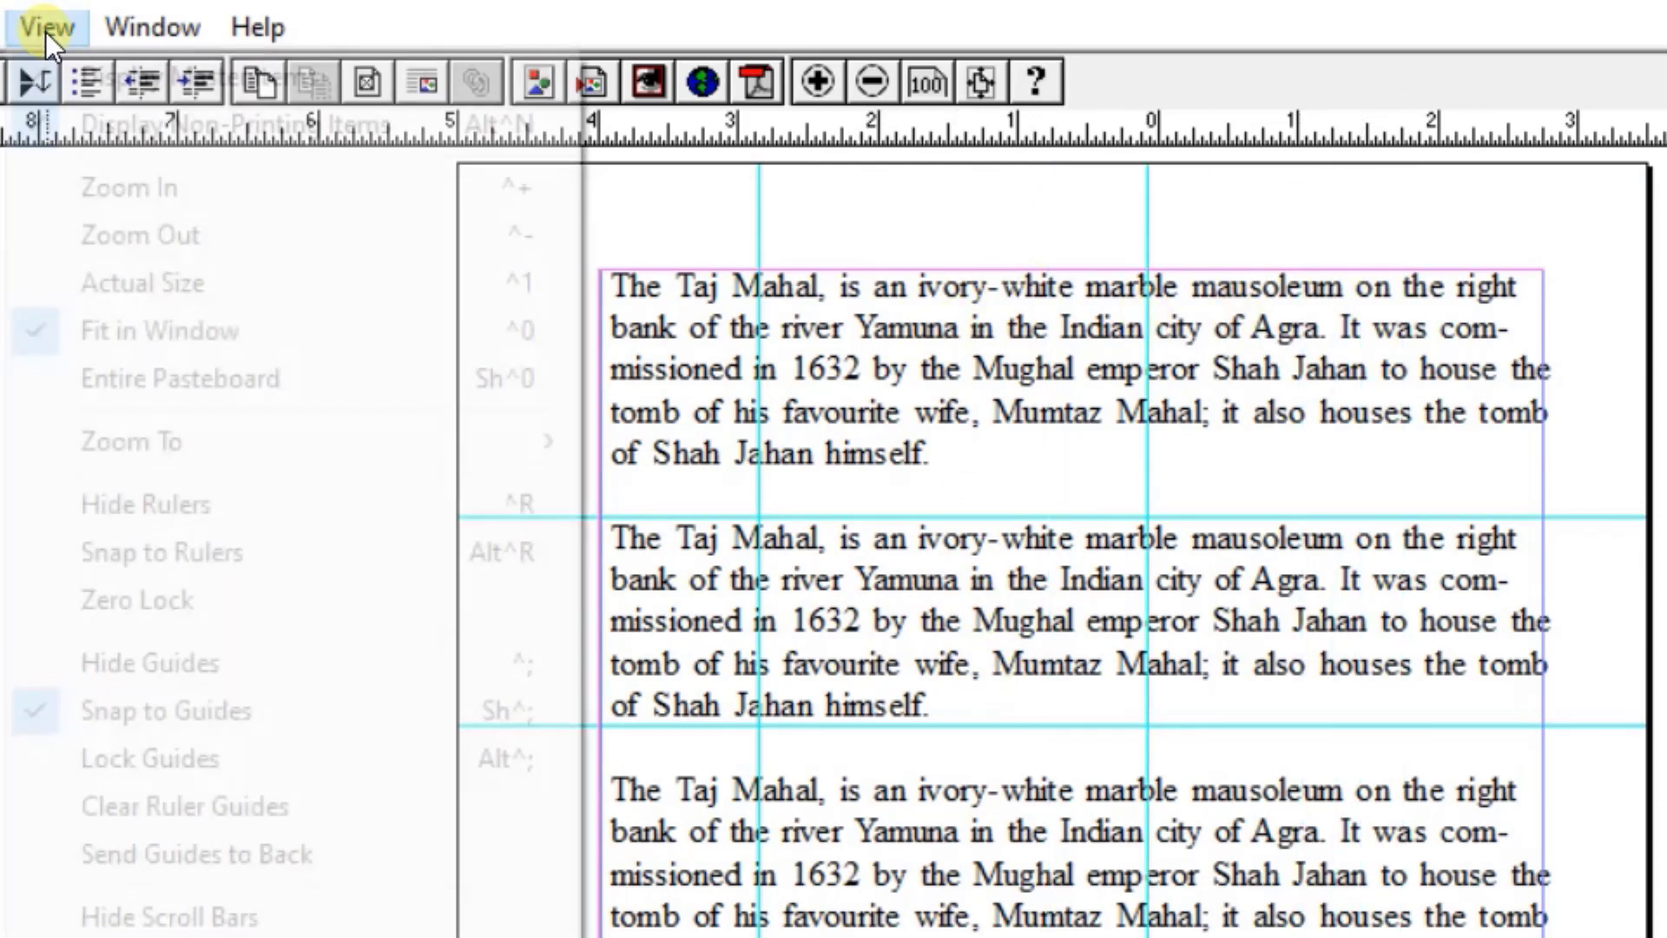
click(169, 809)
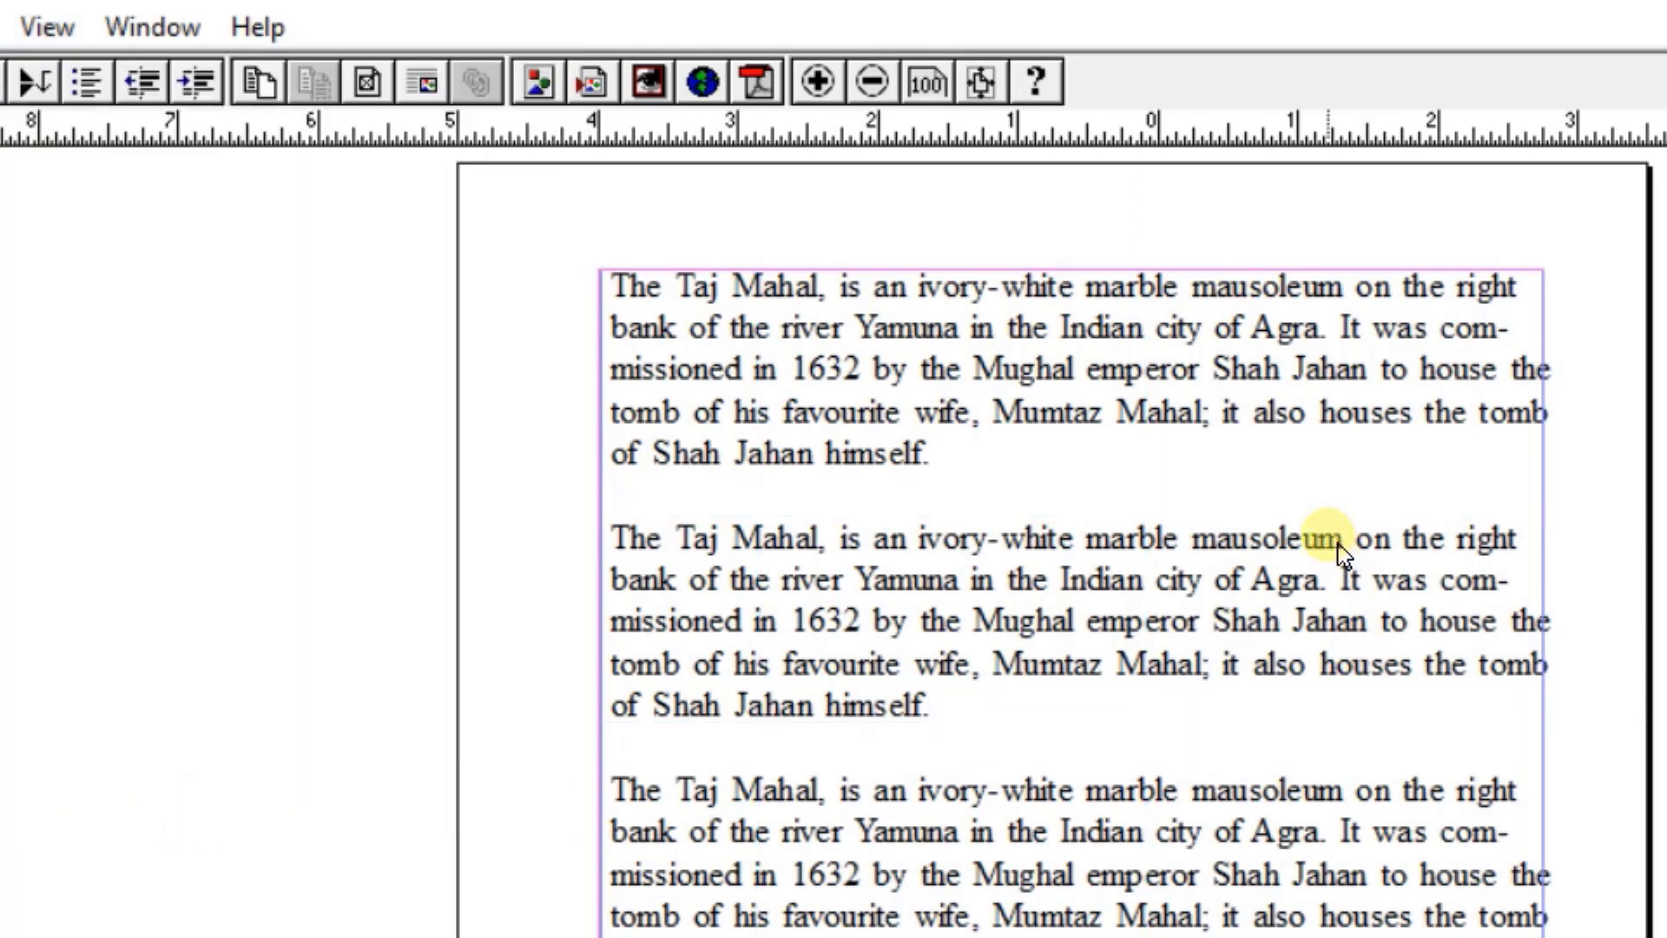
click(43, 29)
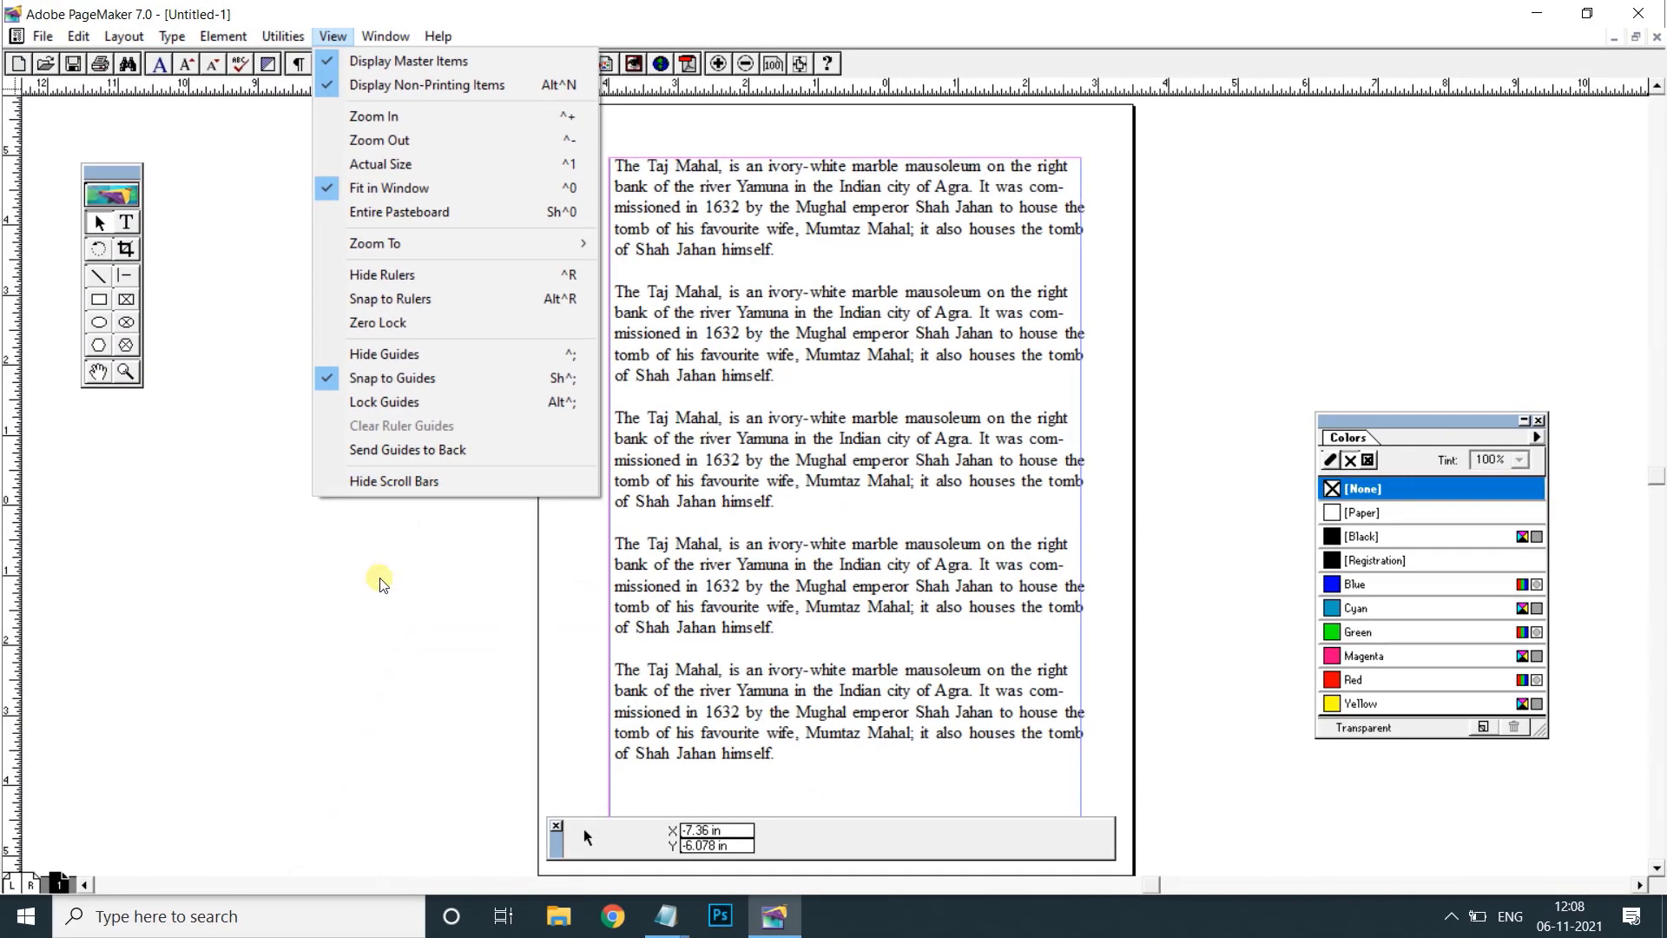
click(372, 576)
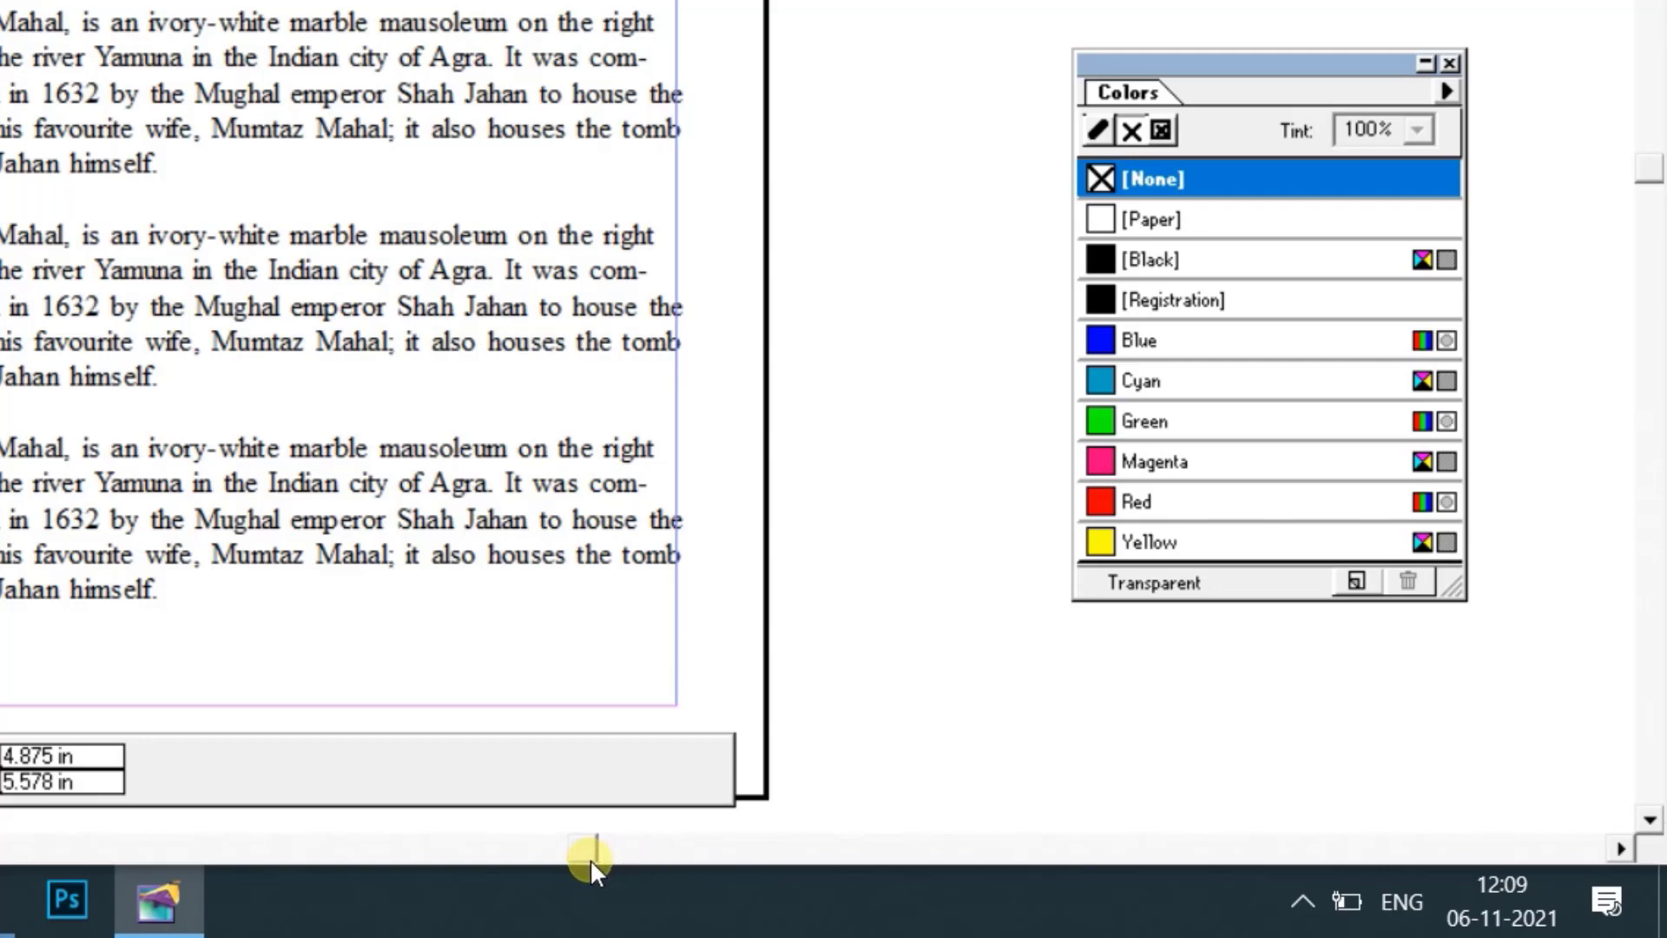
Hide the publication window's scroll bars and show them again.
drag(590, 868, 595, 863)
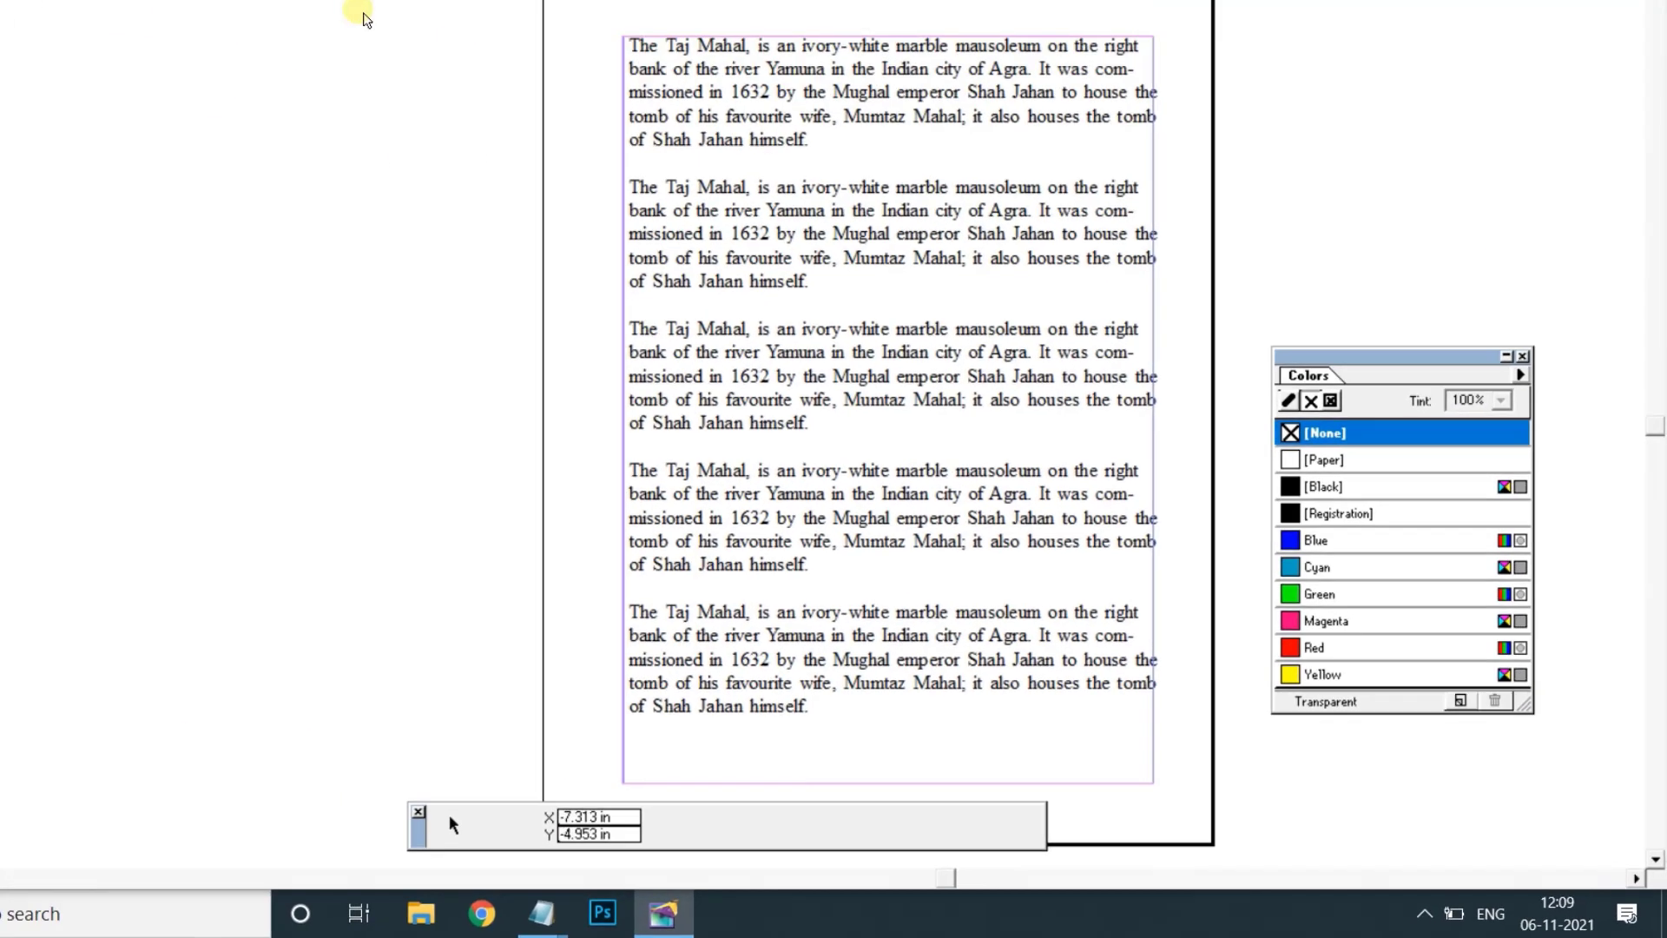
click(332, 36)
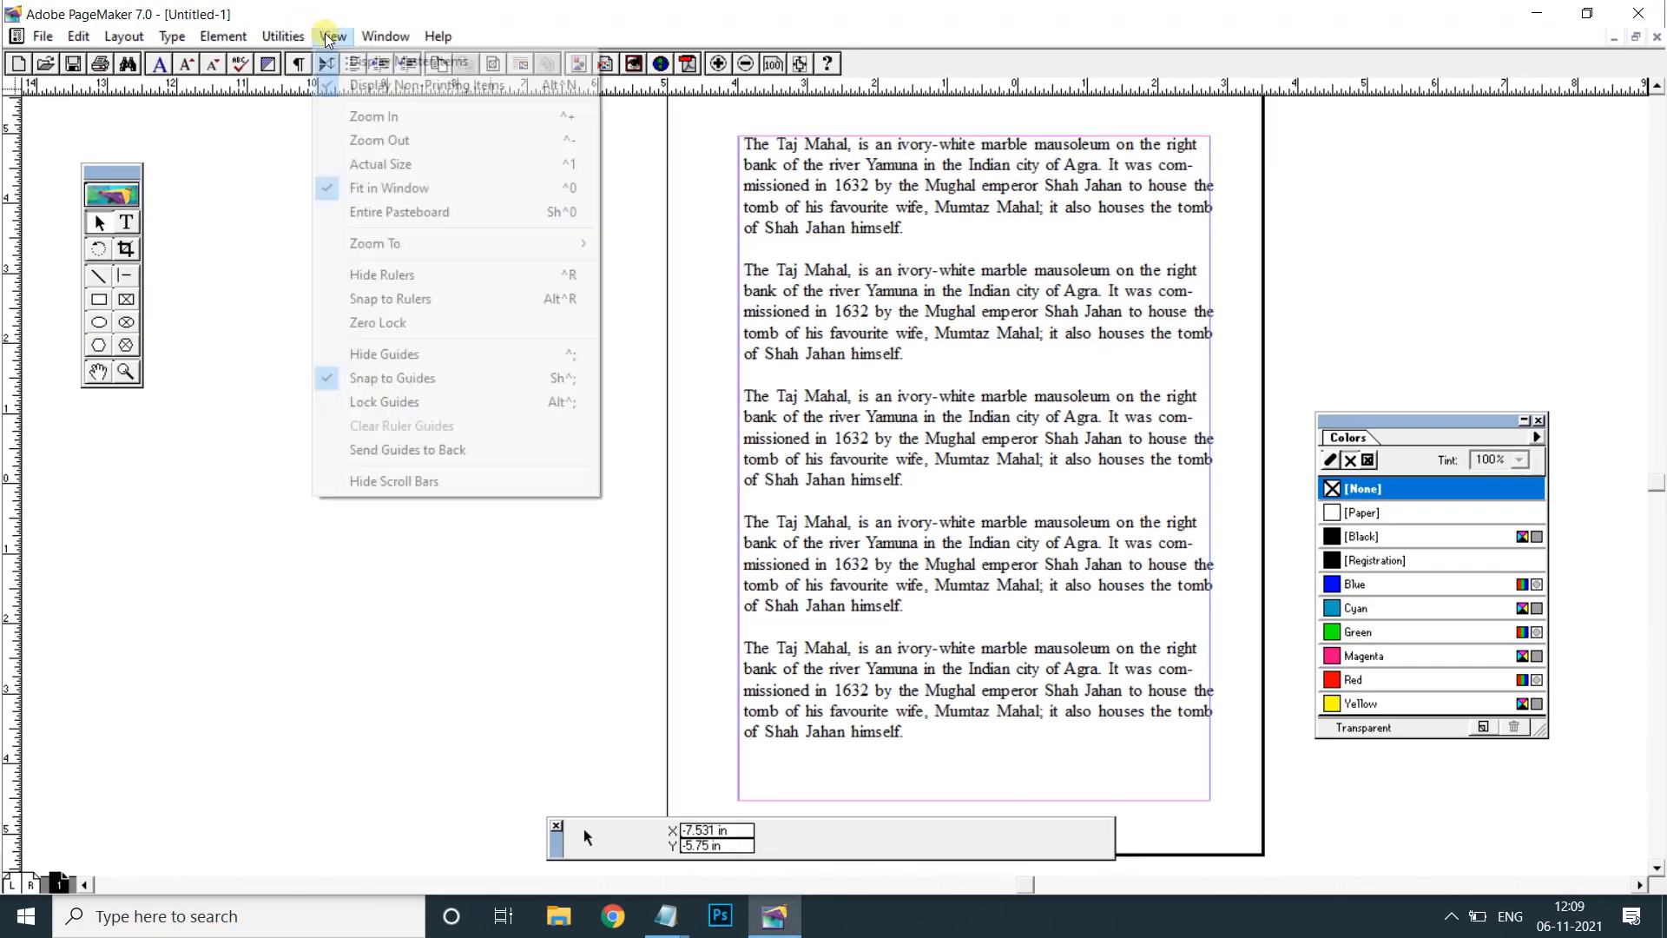
click(399, 483)
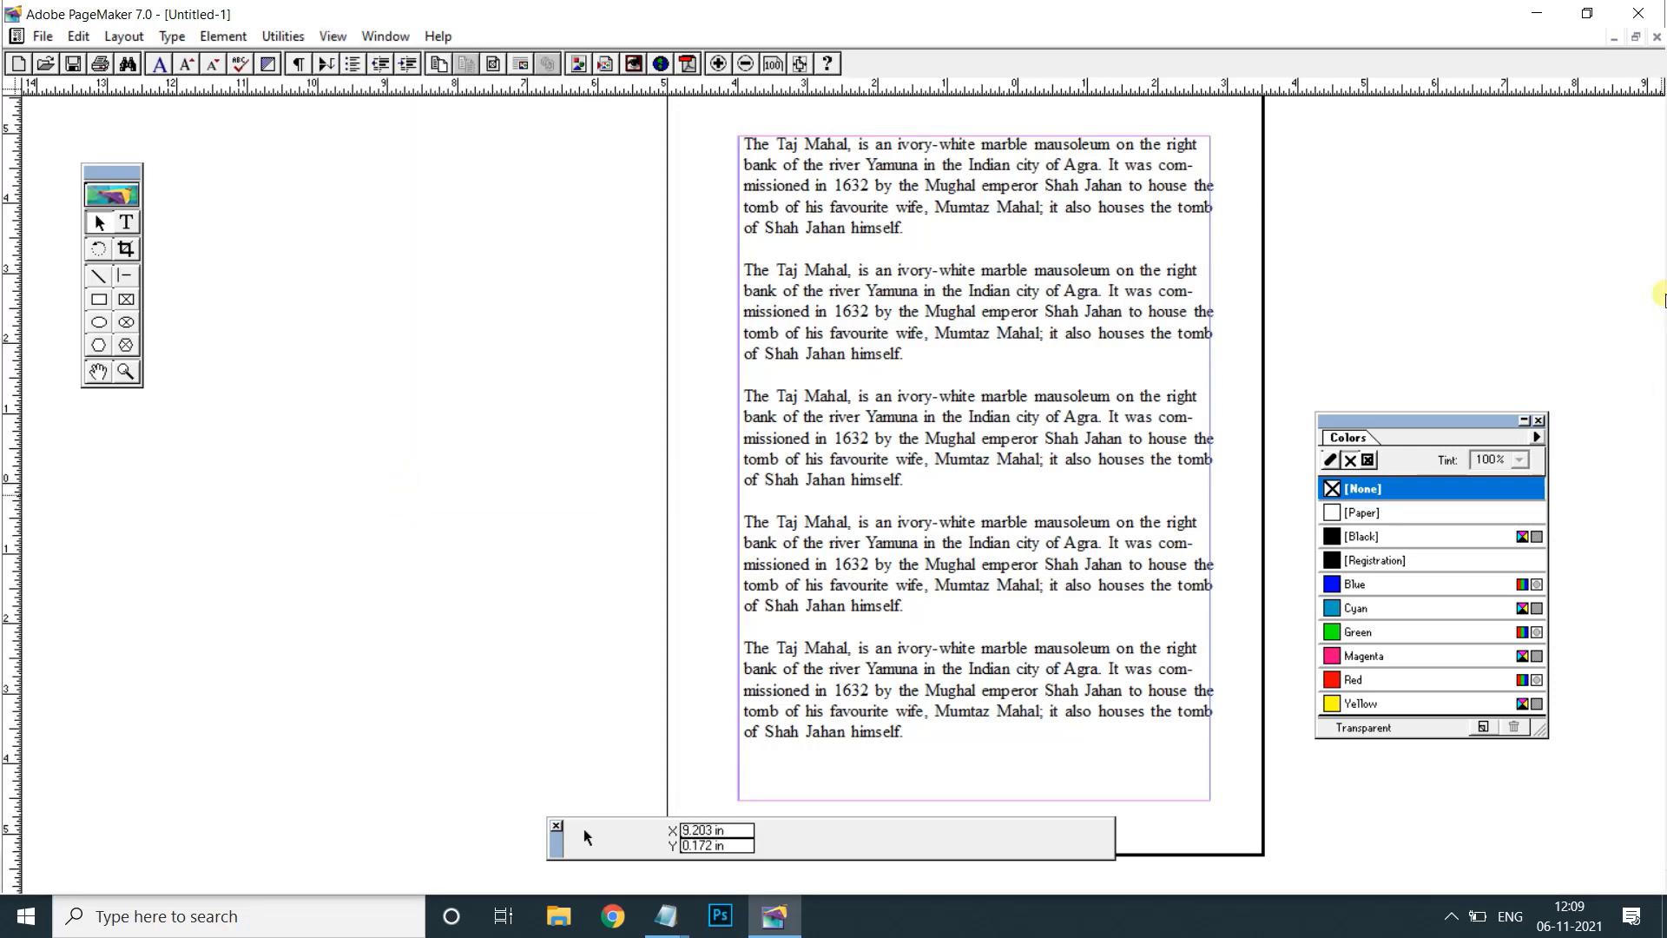
click(333, 36)
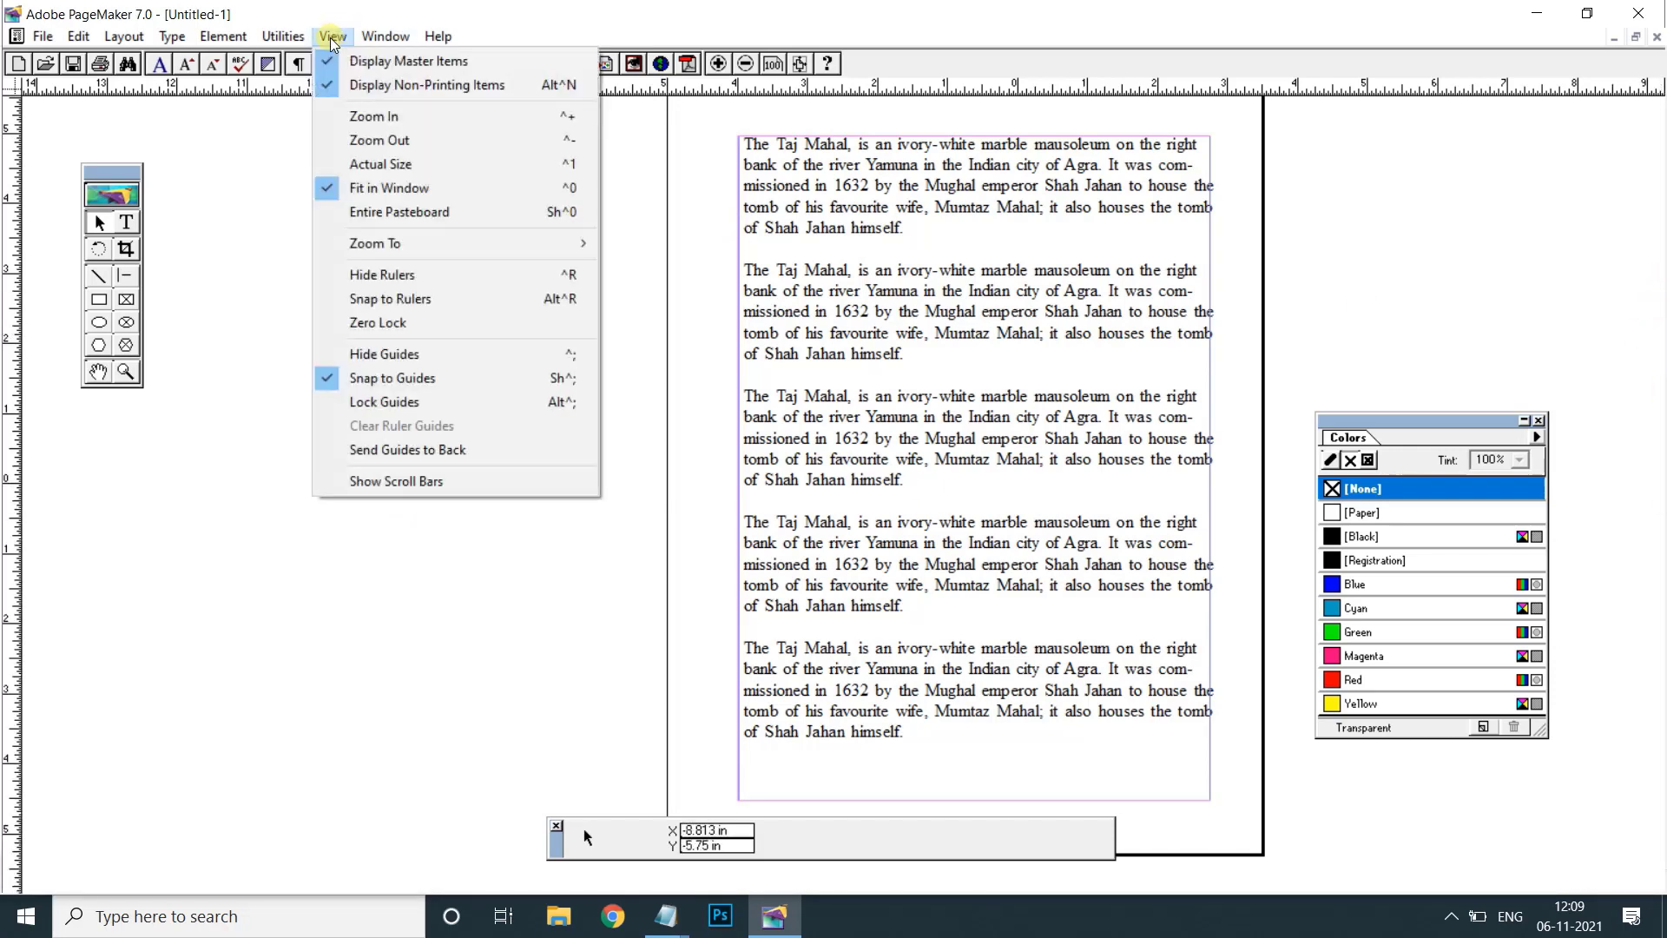
click(382, 481)
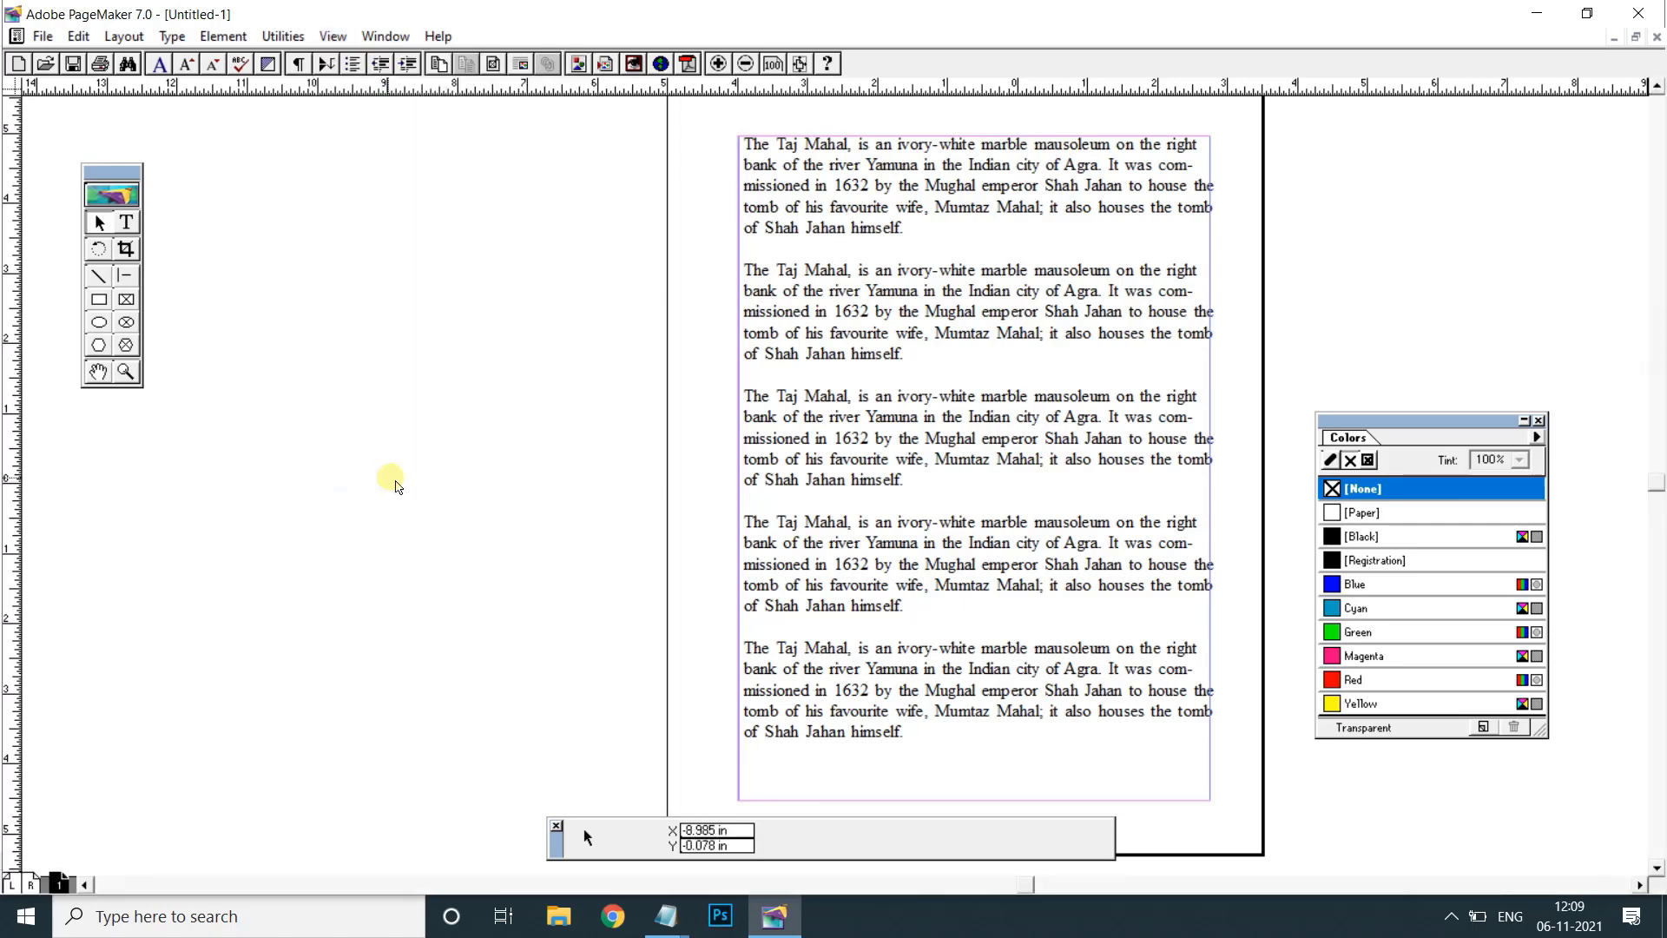
click(334, 38)
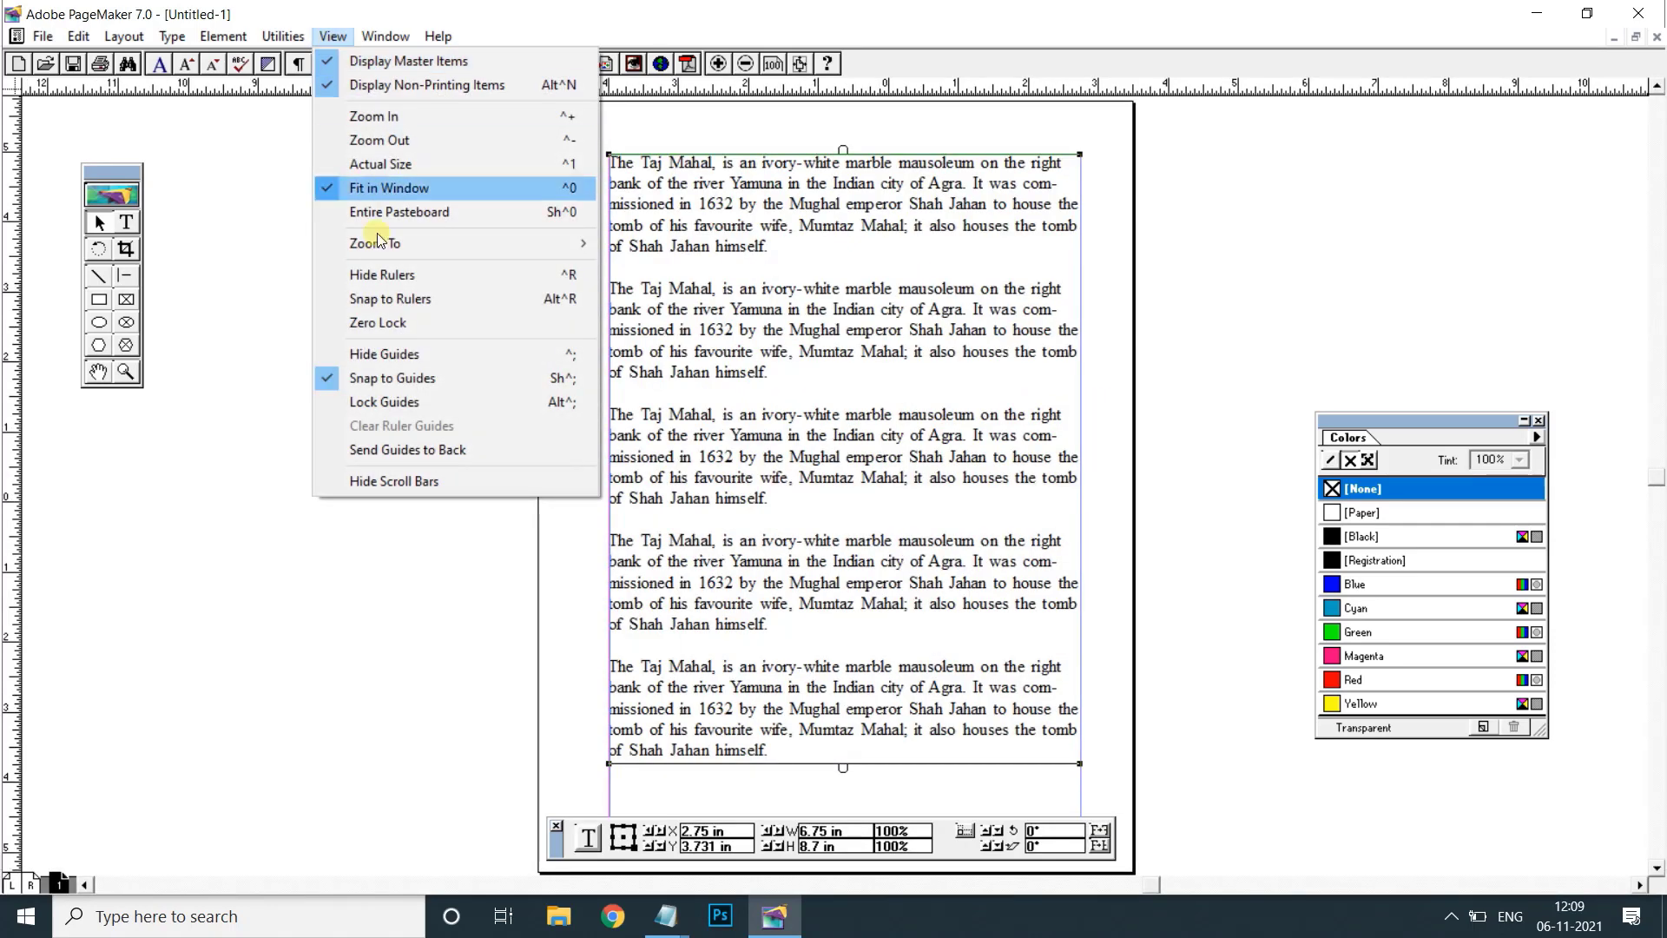
click(354, 580)
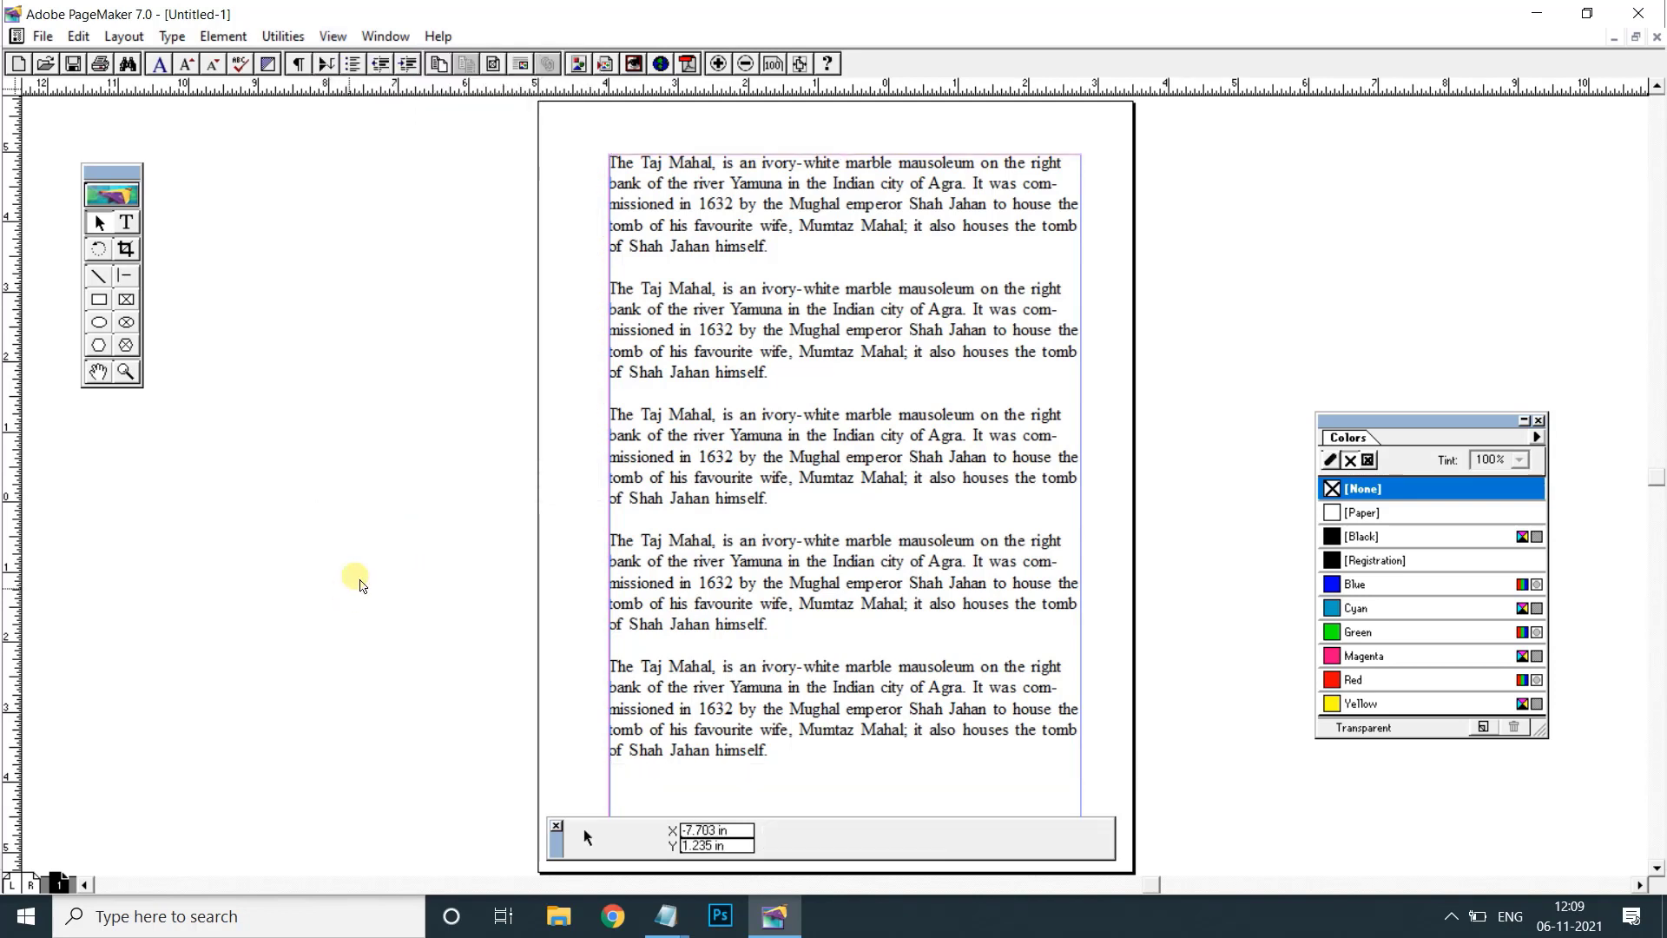
click(386, 38)
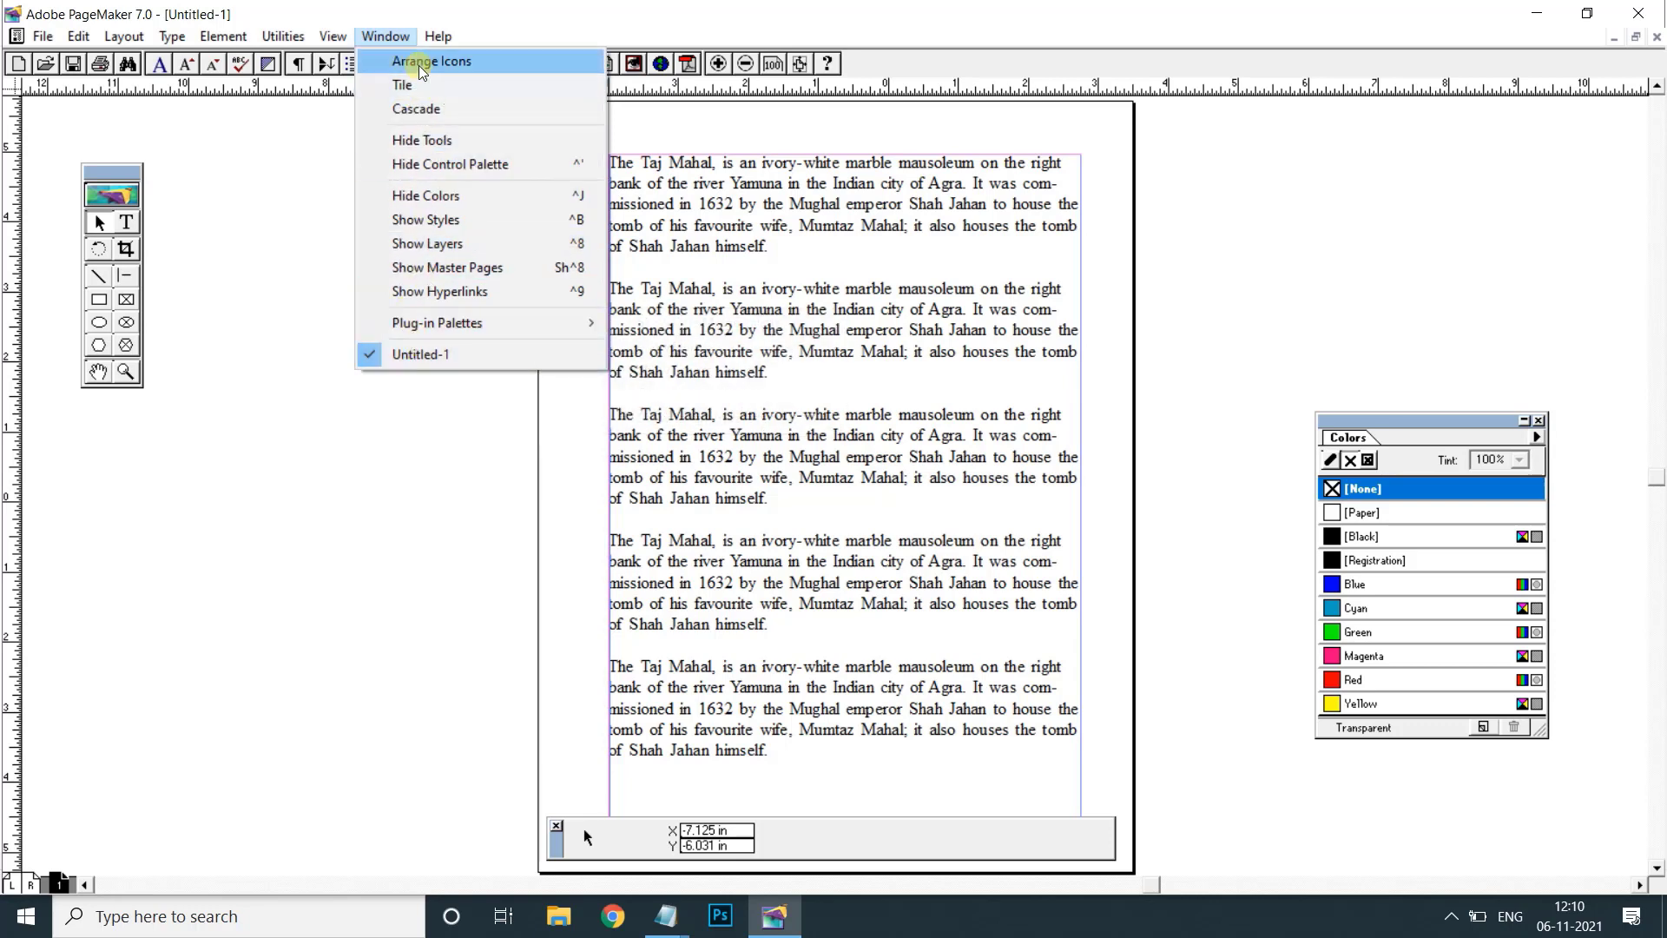
click(418, 414)
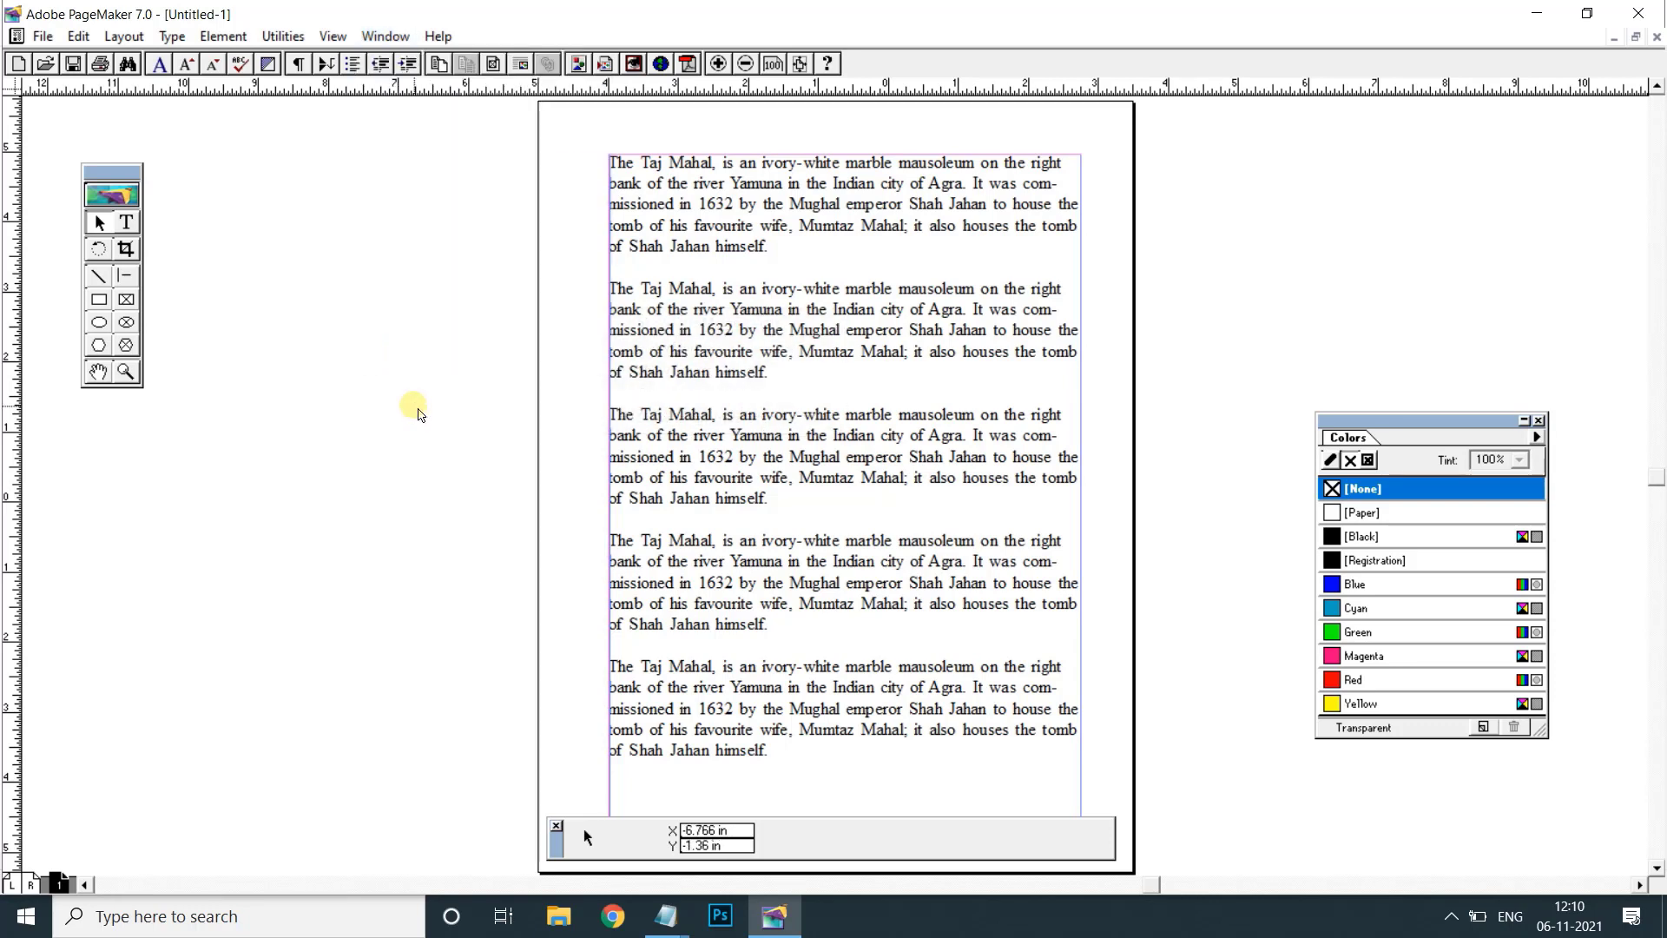